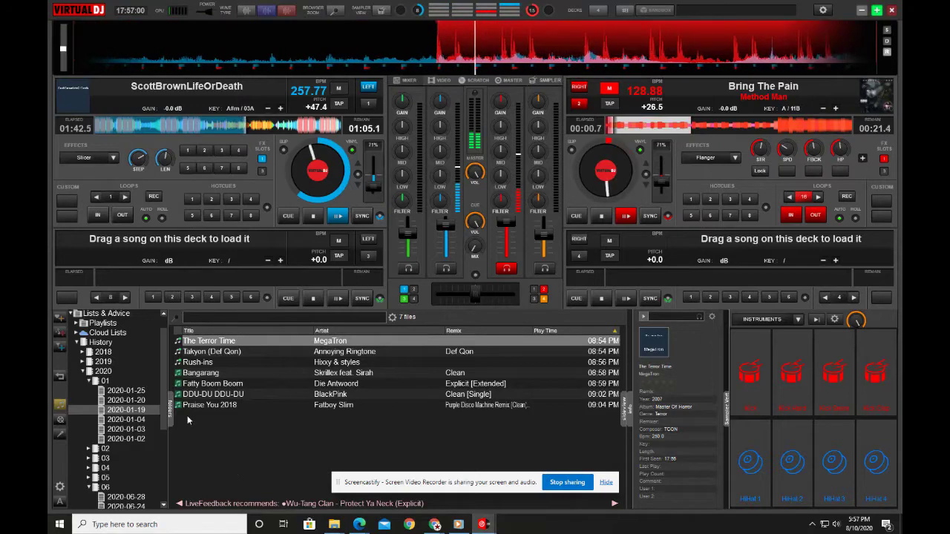
Load Takyon (Def Qon) onto the empty deck 3, start playing it and raise its volume slightly
drag(218, 351, 178, 241)
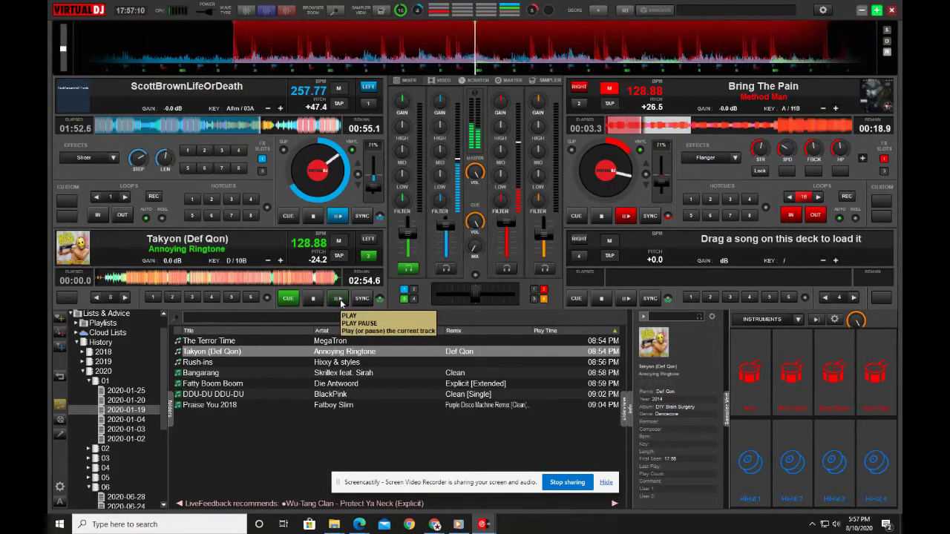
click(339, 299)
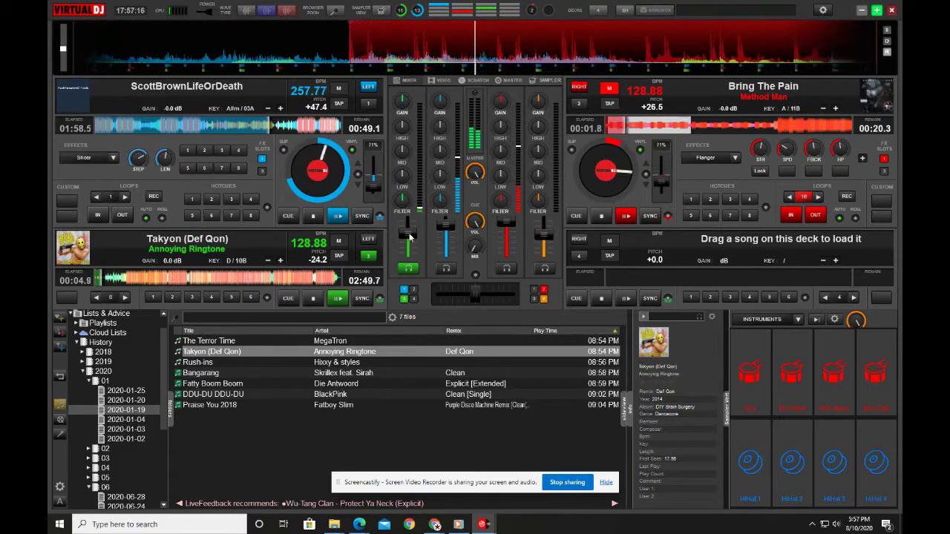
drag(412, 234, 416, 225)
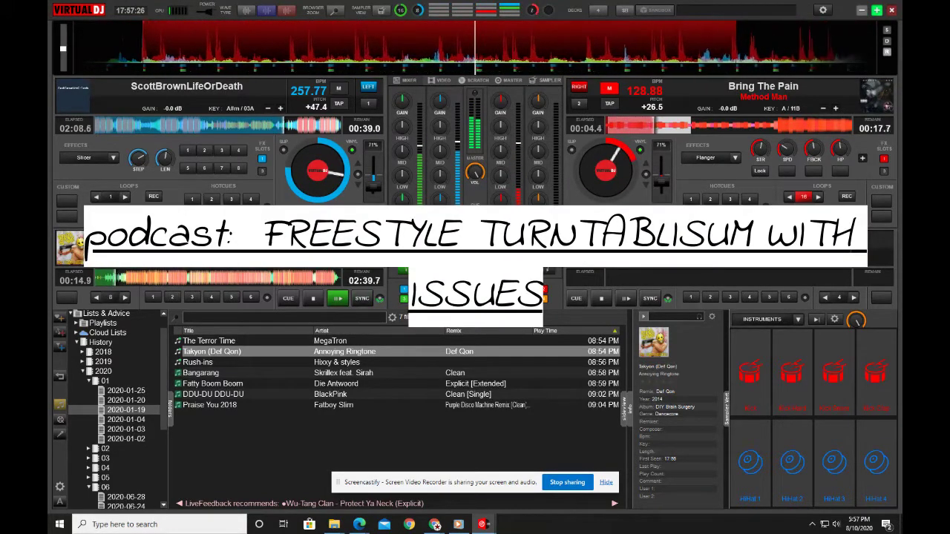
Loop ScottBrownLifeOrDeath at 1 beat in Loop-Back mode and raise its volume slightly
click(111, 198)
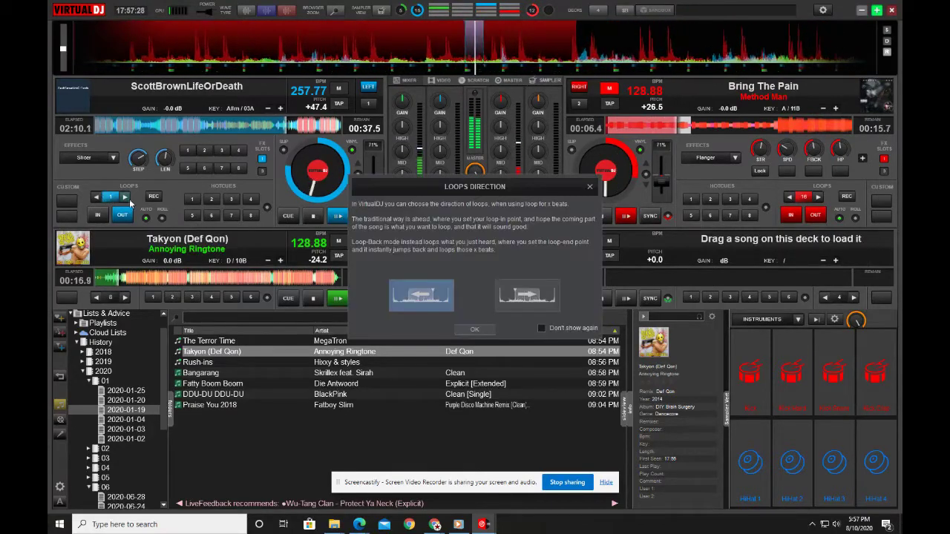
click(478, 331)
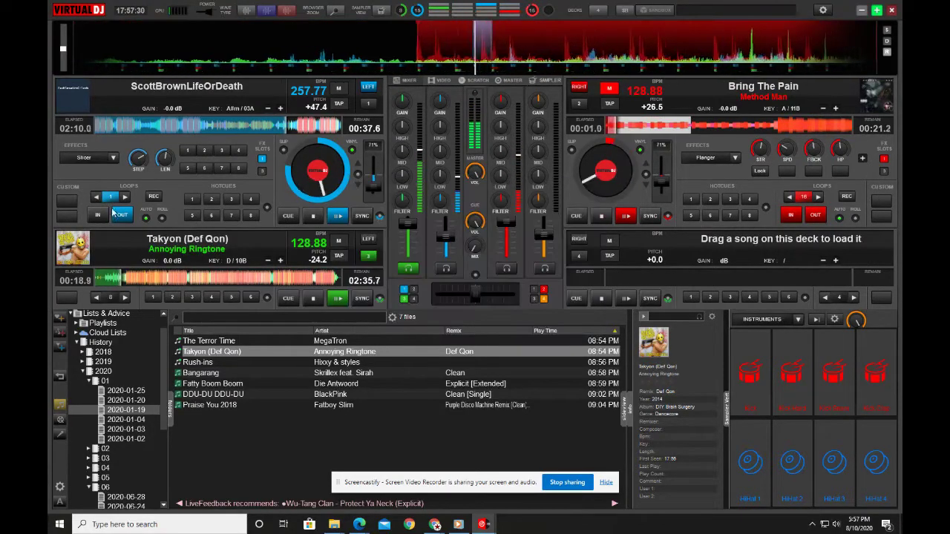
drag(448, 237, 449, 228)
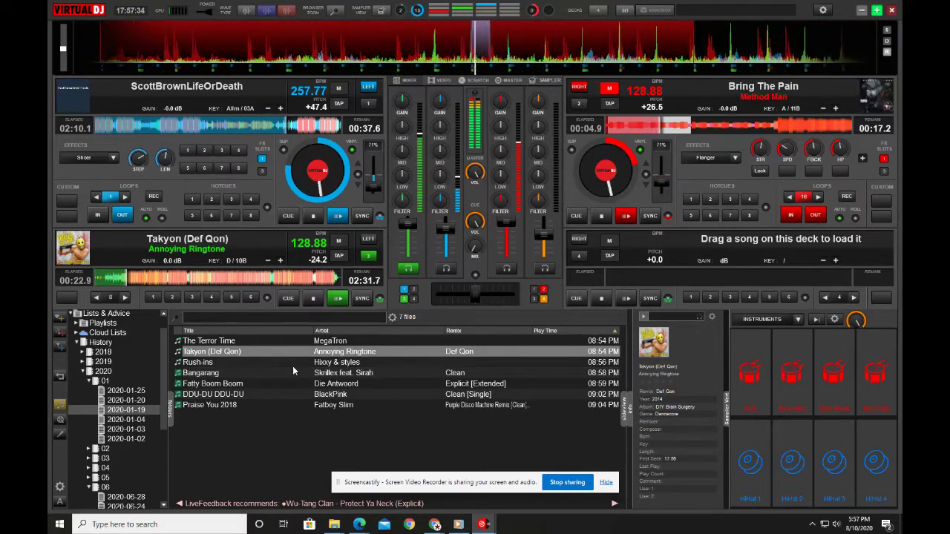
Make deck 3 the main left deck and set Takyon's pitch to +3.2
click(623, 216)
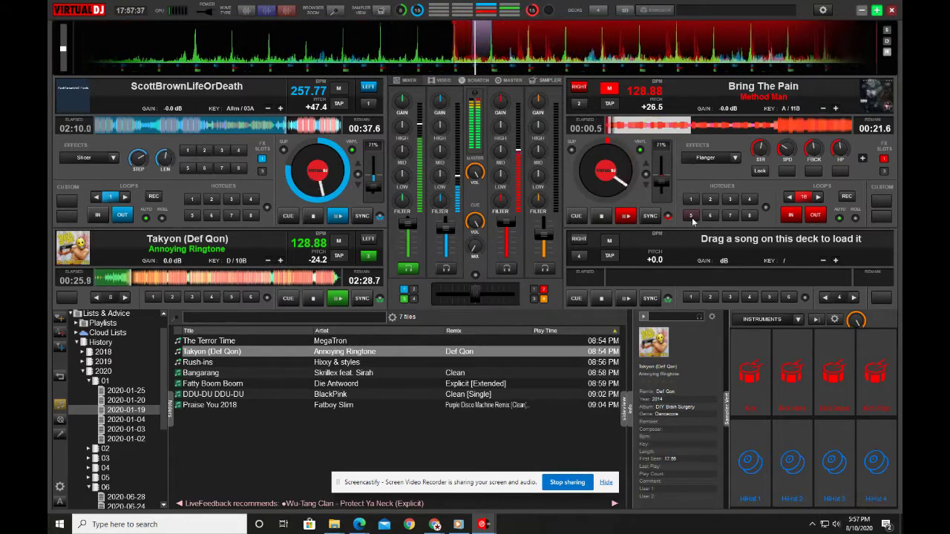
click(369, 238)
drag(374, 160, 375, 177)
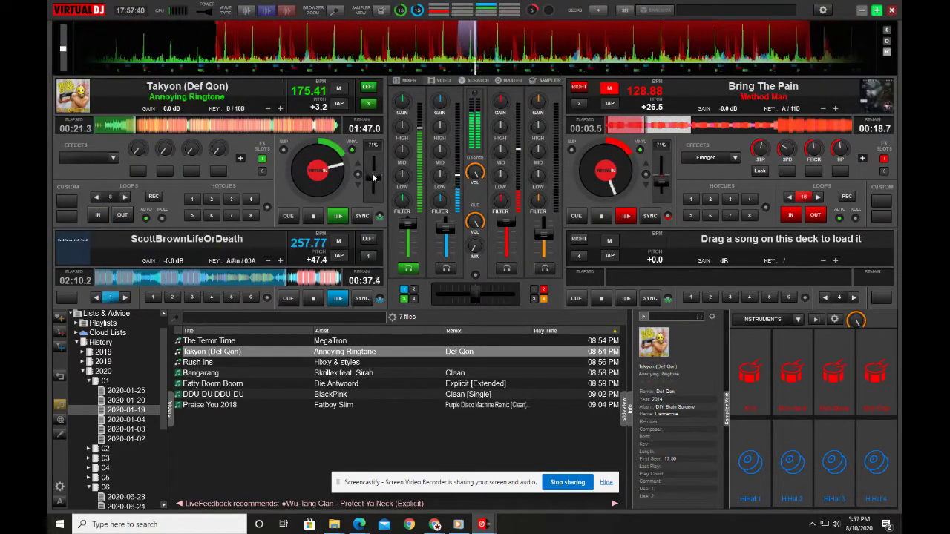
Sync ScottBrownLifeOrDeath and Bring The Pain to Takyon's tempo, with Bring The Pain looping at 32 beats
click(361, 299)
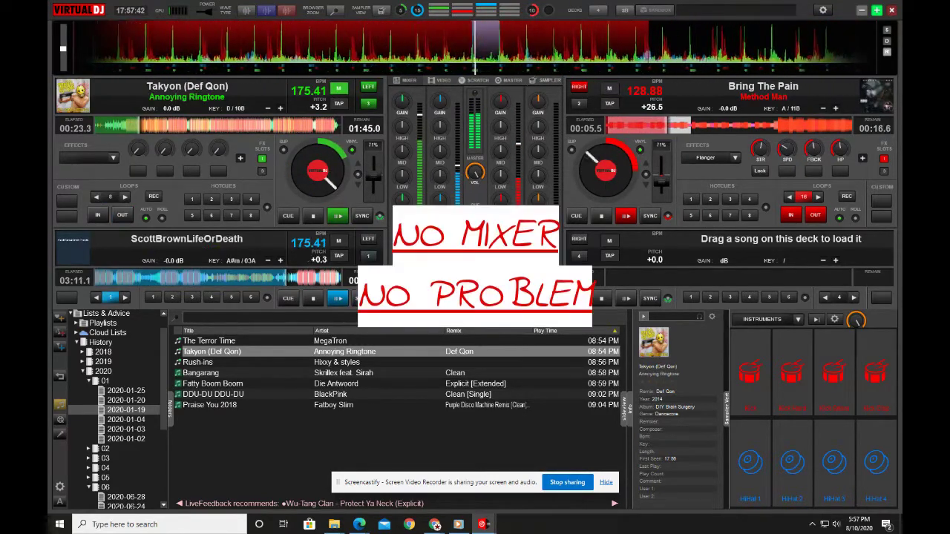
click(650, 216)
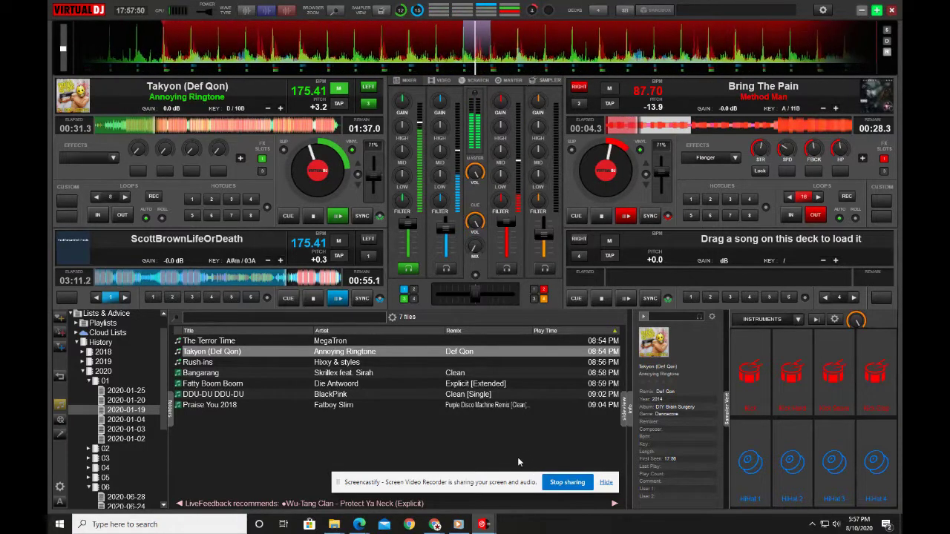
scroll(808, 202, up, 1)
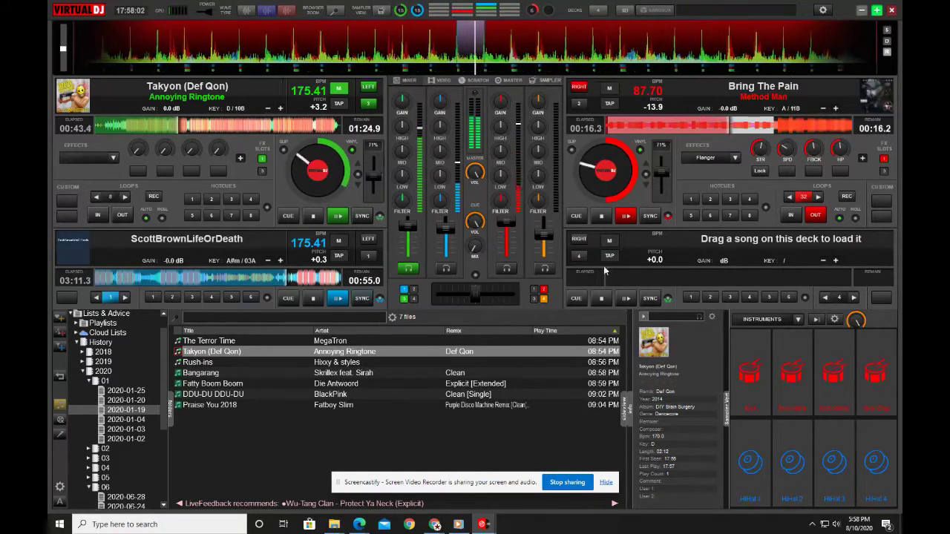
click(649, 216)
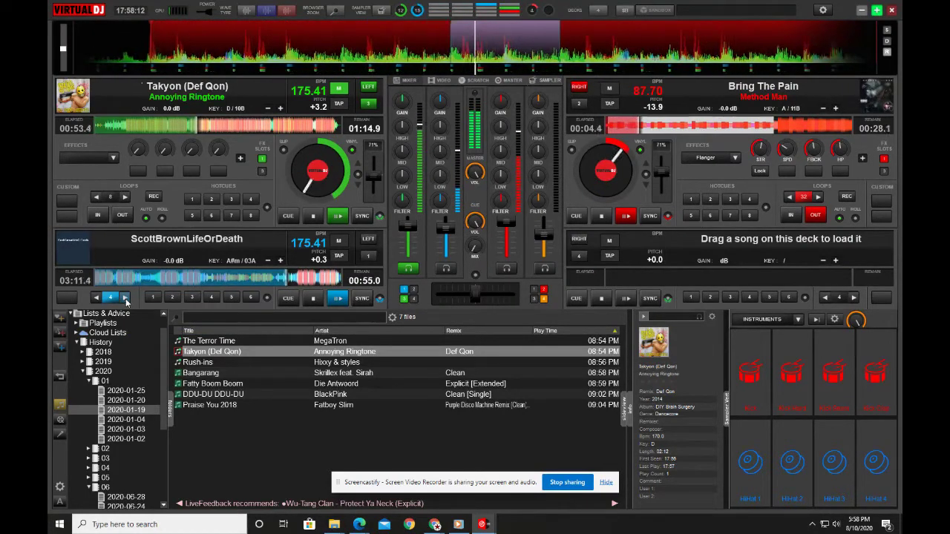
Open the 2020-01-04 history list and vary the ScottBrownLifeOrDeath loop length, finishing at 16 beats
click(136, 420)
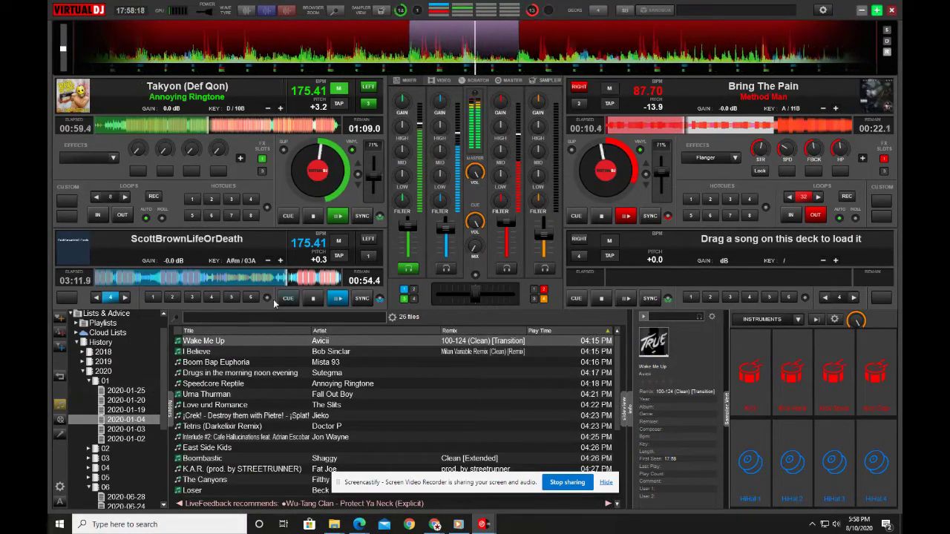
click(97, 297)
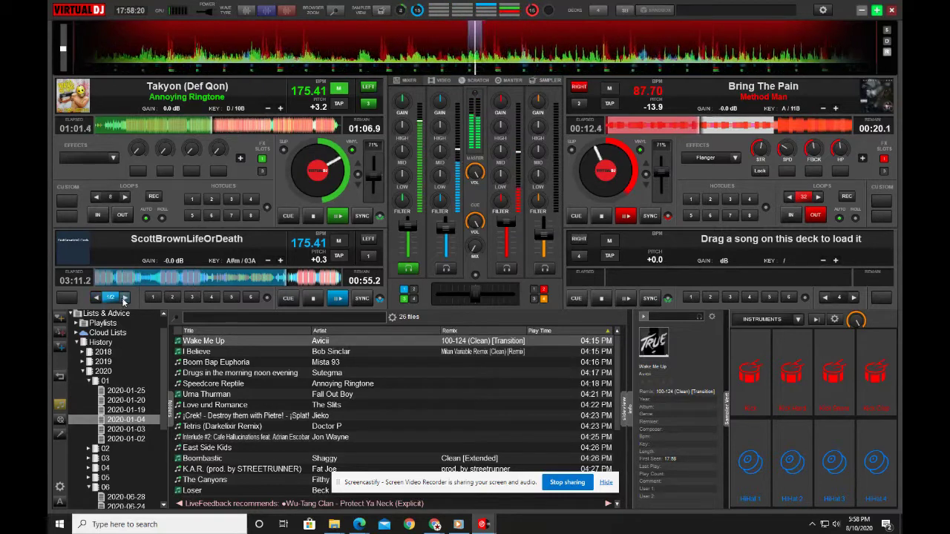
click(126, 298)
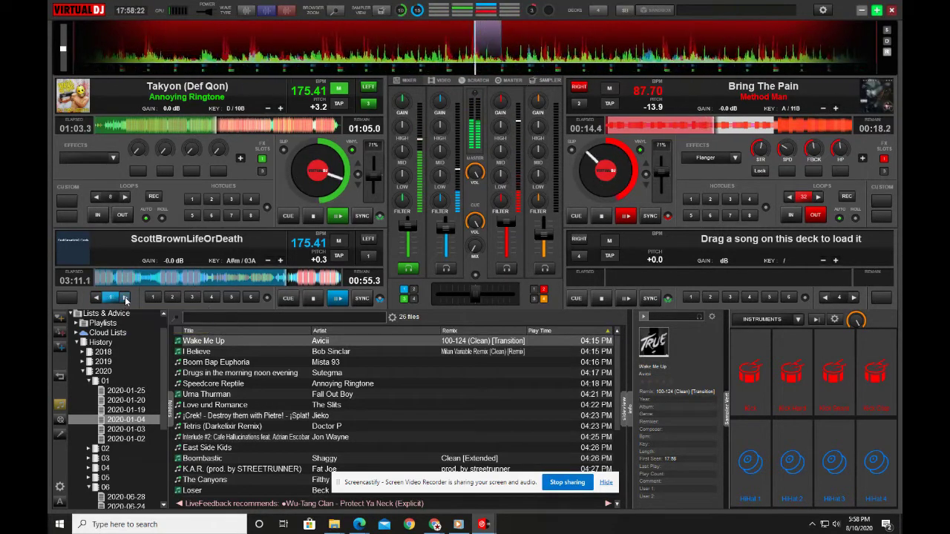
click(126, 298)
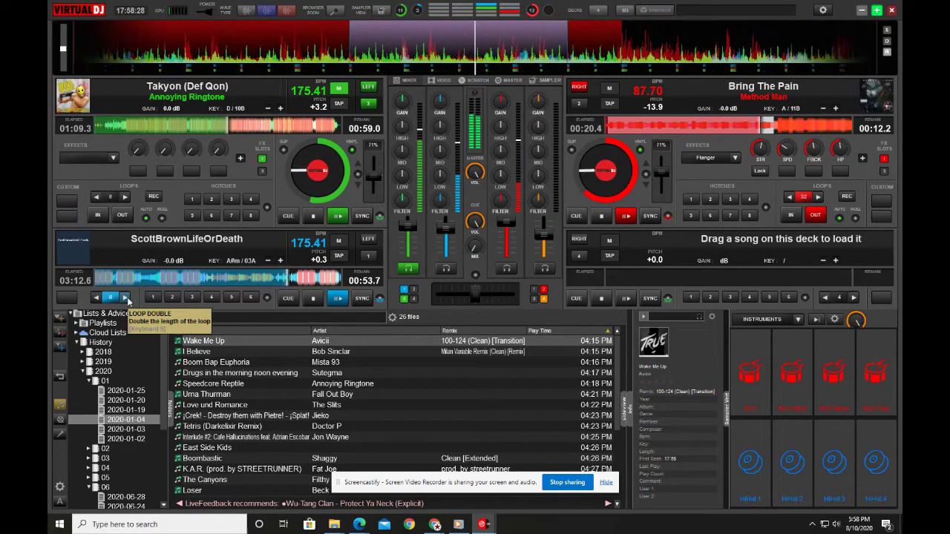
click(126, 297)
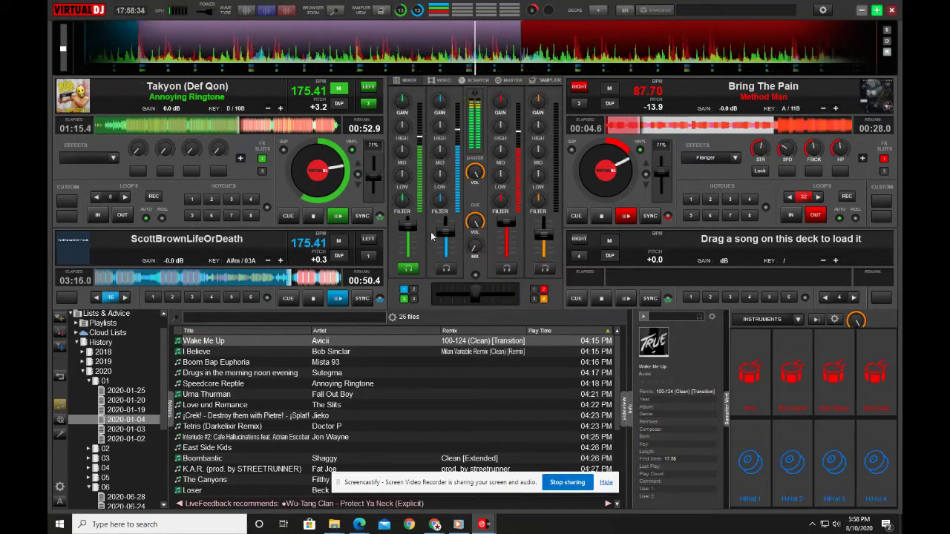
Raise Takyon's volume slightly and load Cowbell Polizia (Destroyed VIP) from the history list onto the empty deck 4
drag(405, 231, 408, 225)
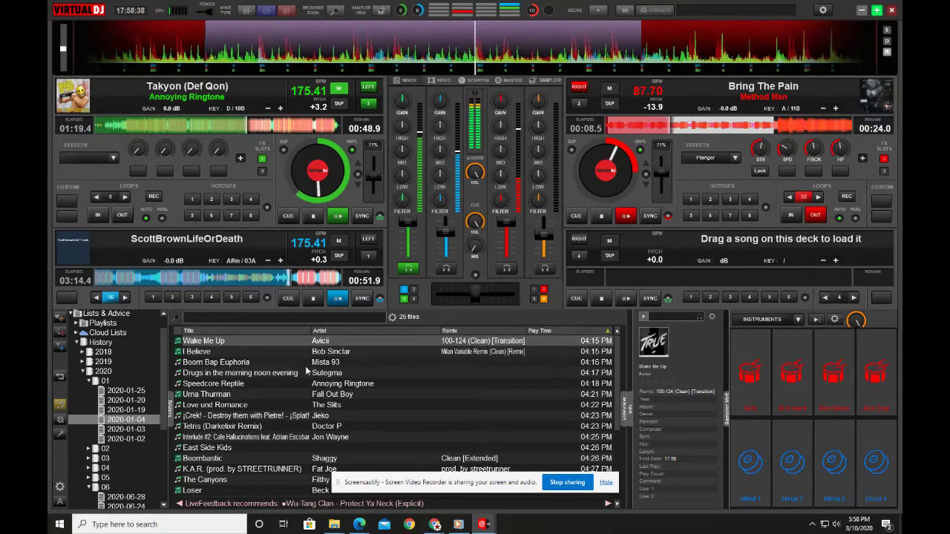
scroll(319, 416, down, 3)
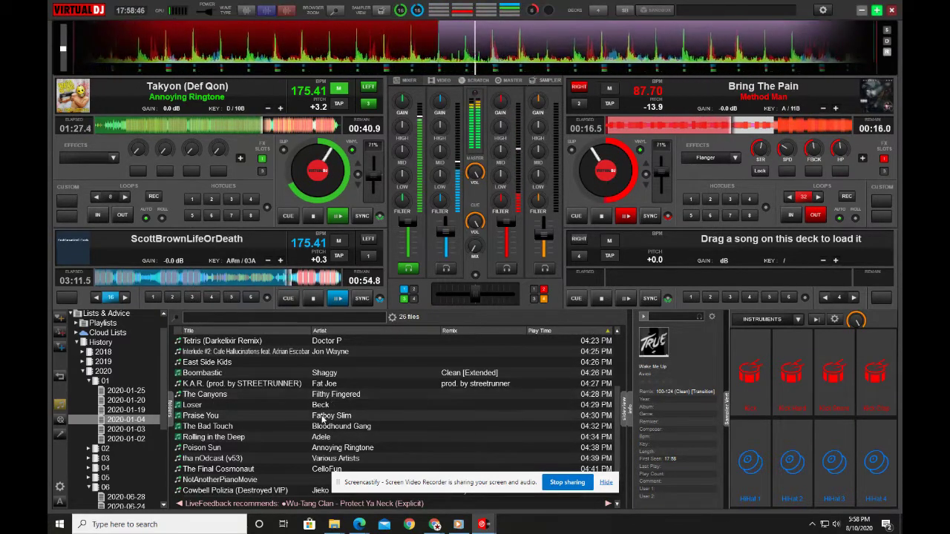
scroll(314, 435, down, 1)
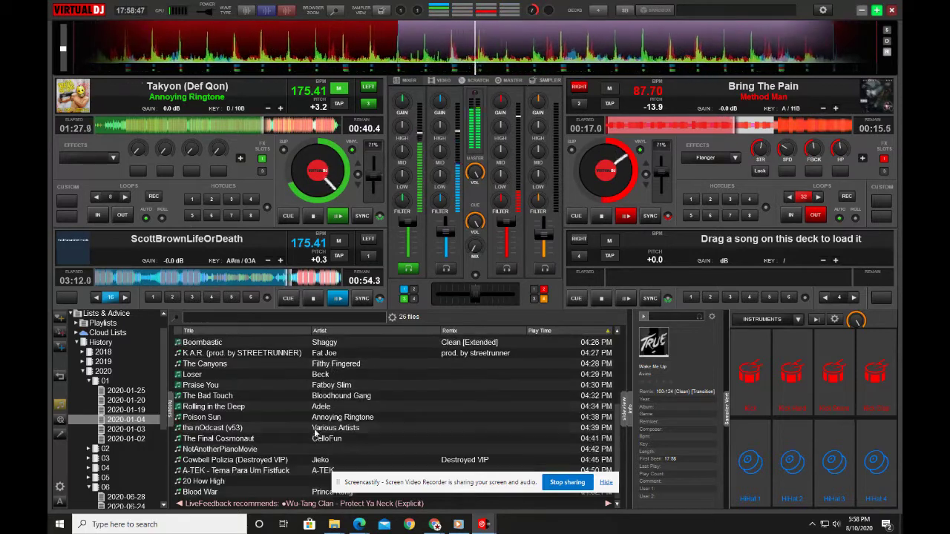
click(255, 462)
drag(255, 464, 642, 256)
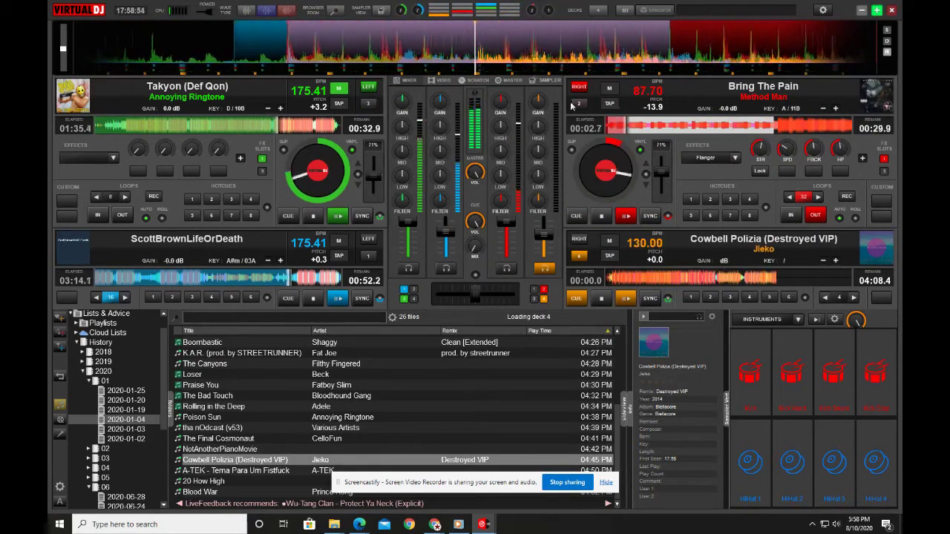
Start the podcast broadcast from the Broadcast settings and close the settings
click(822, 10)
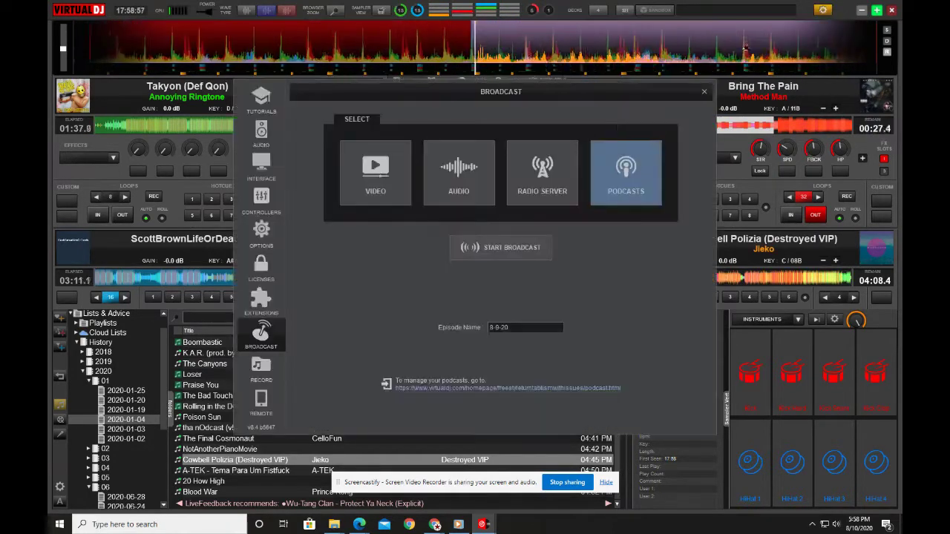
click(521, 253)
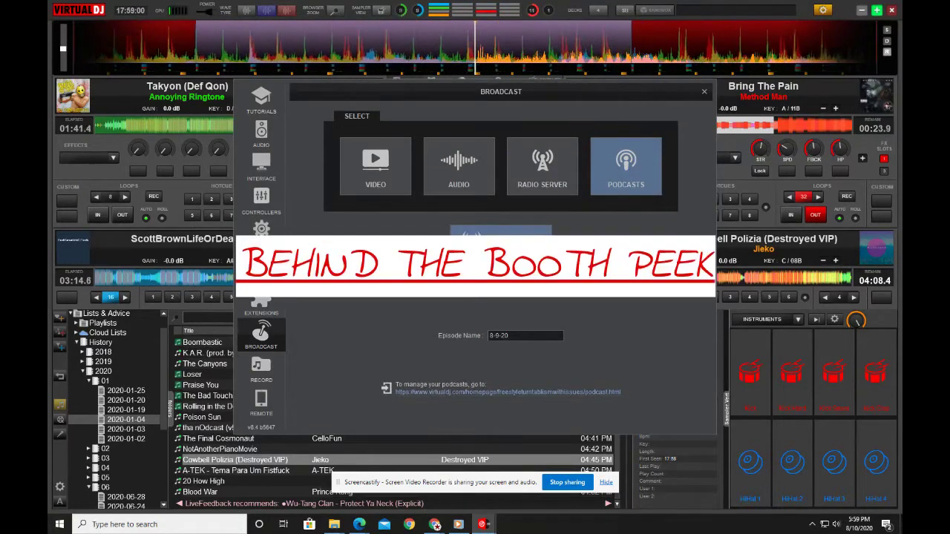
click(705, 94)
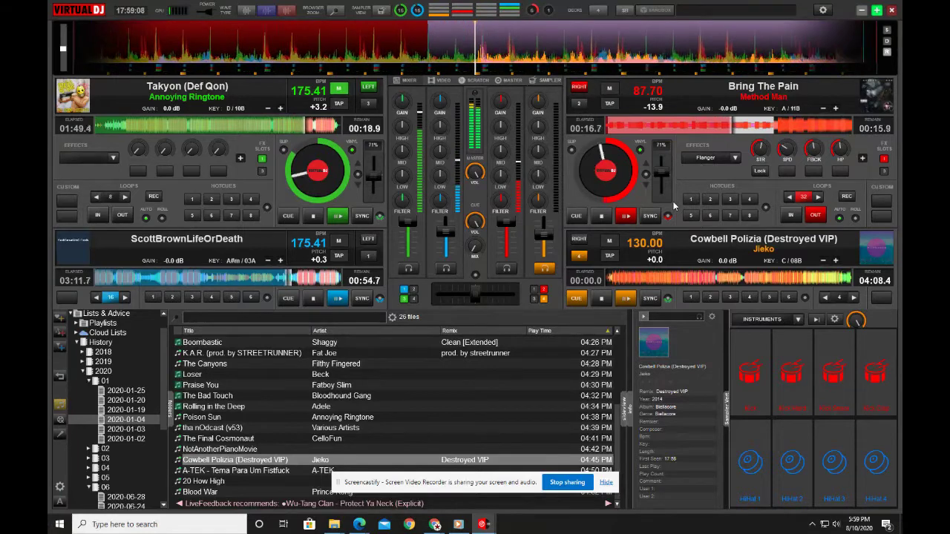
Raise Cowbell Polizia's key to D / 10B and sync its tempo with the playing decks
click(835, 260)
click(835, 260)
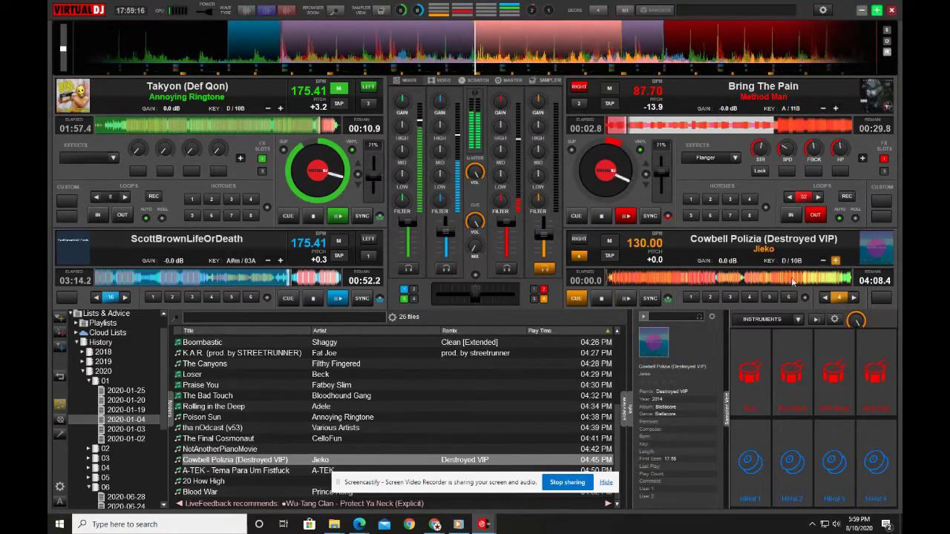
click(656, 296)
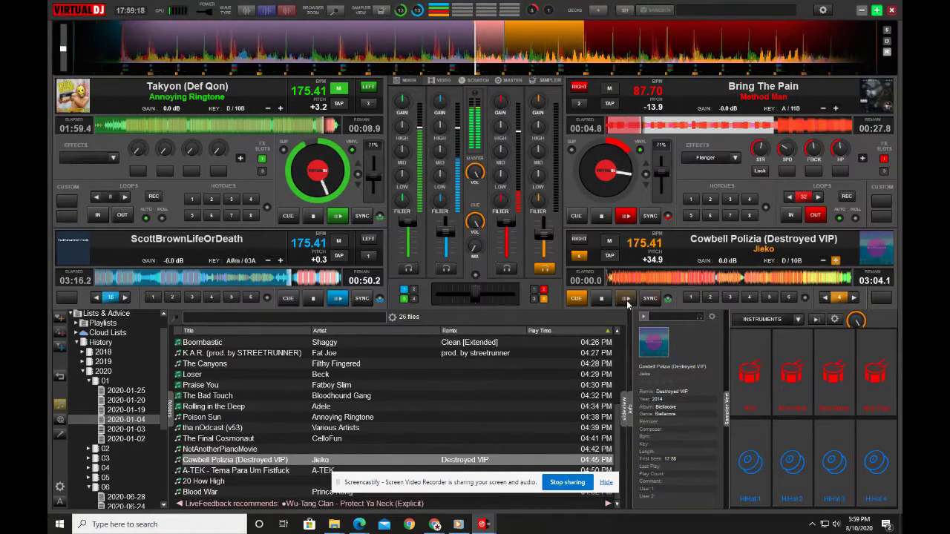
Raise the key of Bring The Pain to D / 10B
click(835, 108)
click(834, 108)
click(835, 108)
click(835, 108)
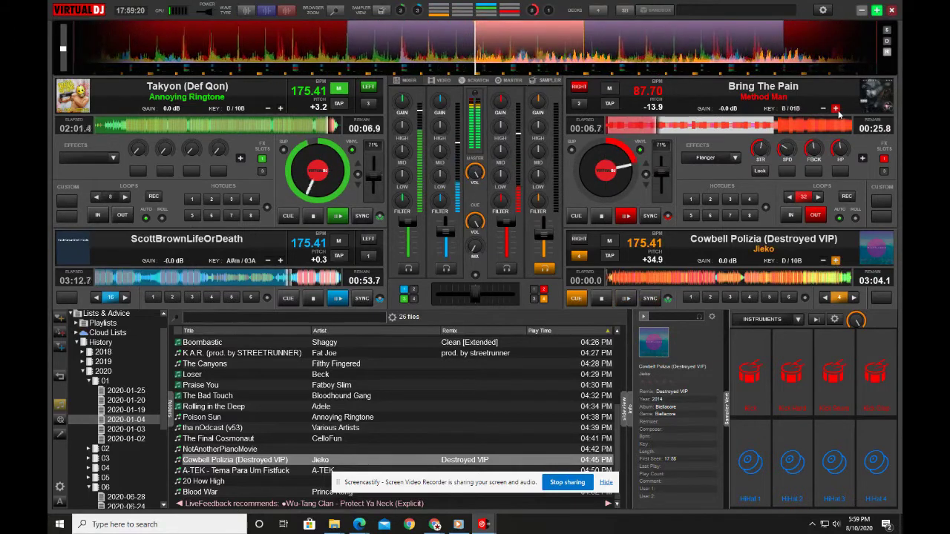
click(835, 108)
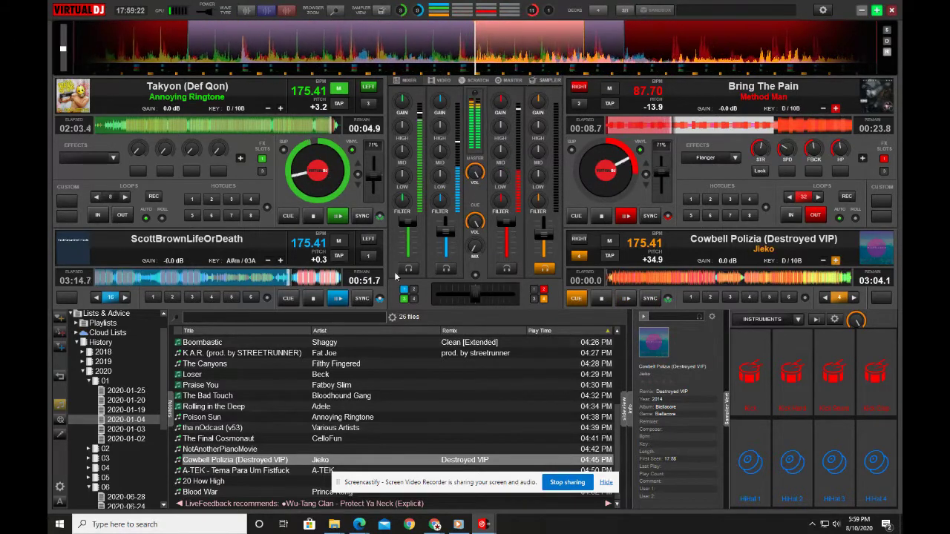
Raise the key of ScottBrownLifeOrDeath to Dm / 07A
click(280, 261)
click(280, 260)
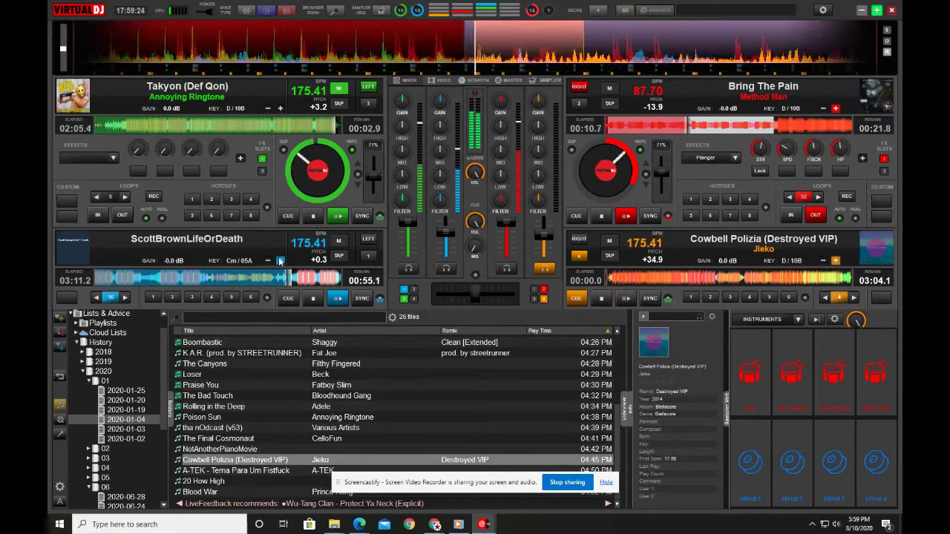
click(280, 261)
click(279, 260)
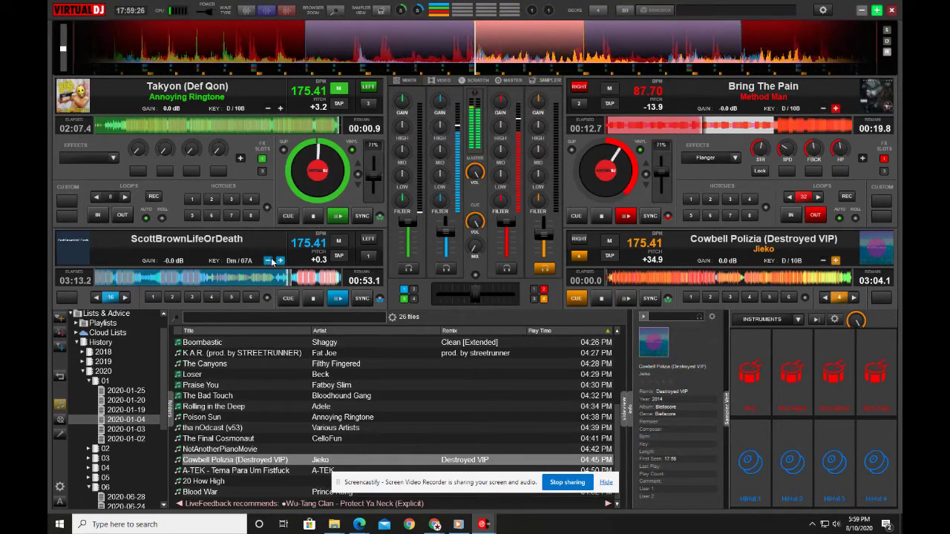
Start playing Cowbell Polizia (Destroyed VIP) and stop Bring The Pain
click(627, 298)
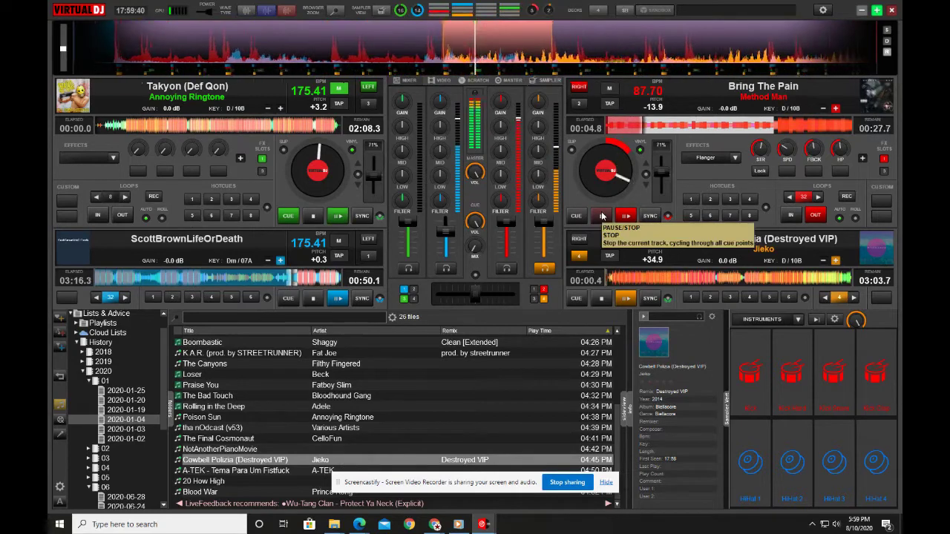
click(602, 216)
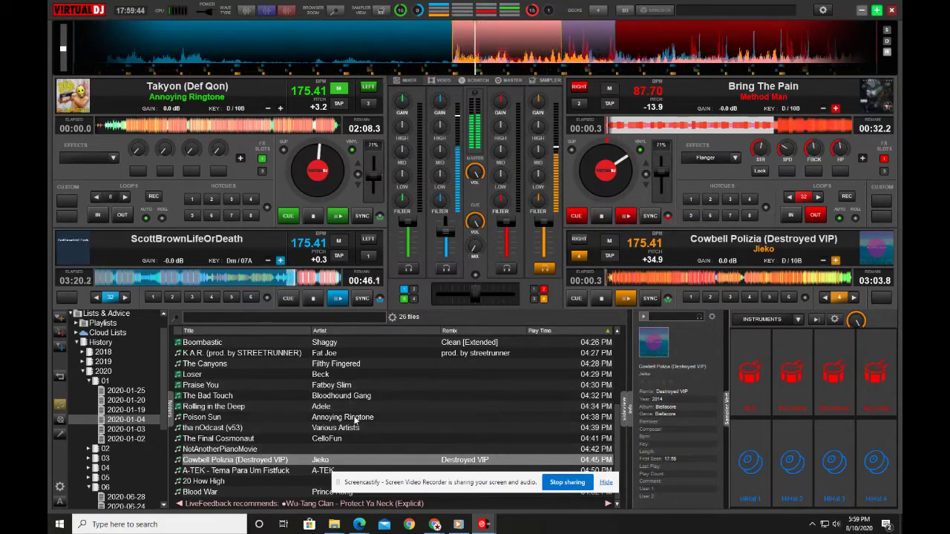
Load Pump Motherfuckers [HARDBASE.COM] from the 2020-01-03 history list onto deck 3 in place of Takyon and play it
click(138, 429)
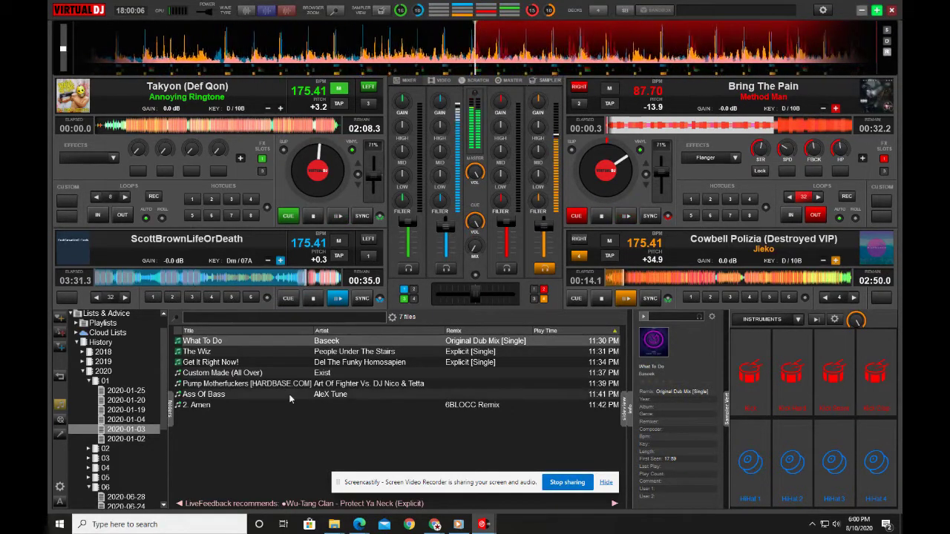
drag(315, 387, 256, 164)
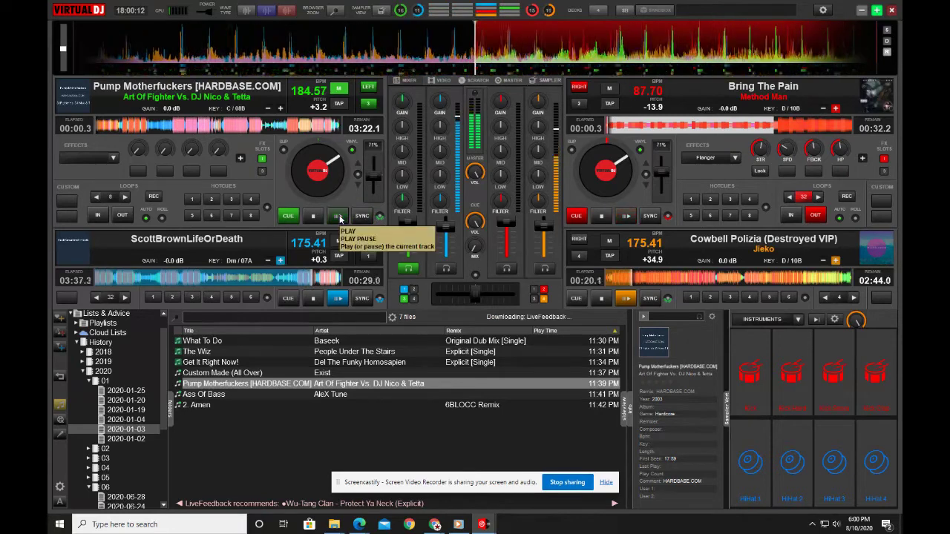
click(338, 216)
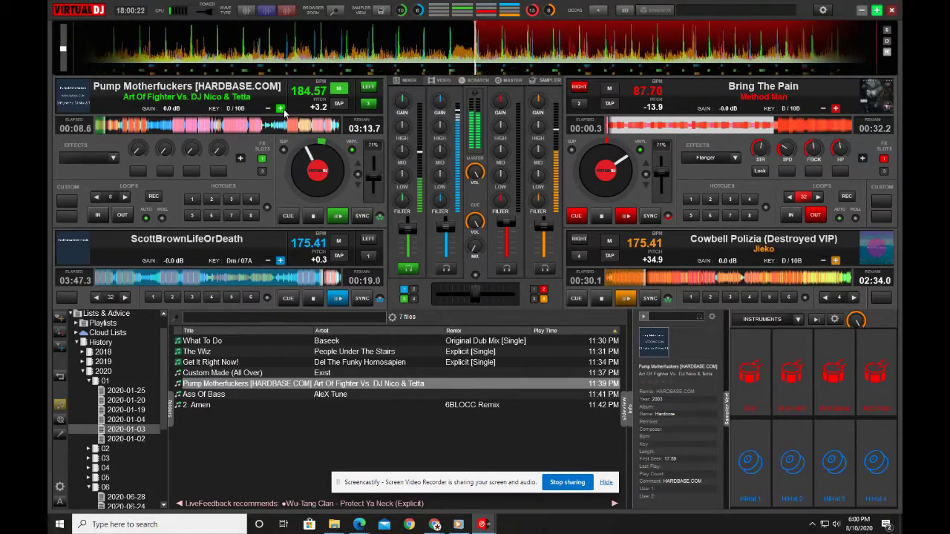
Lower ScottBrownLifeOrDeath's key to C#m / 12A and sync it and Cowbell Polizia (Destroyed VIP) to 184.57 BPM
click(268, 262)
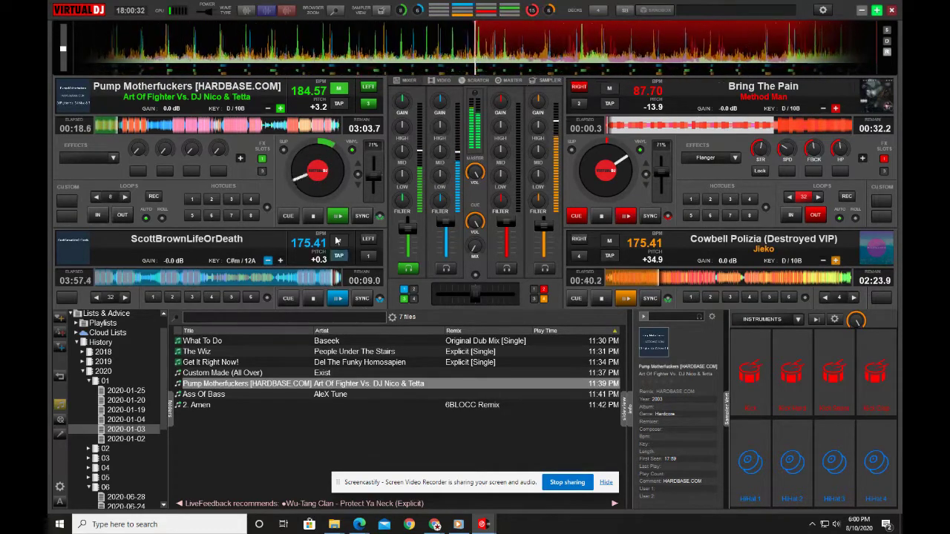
click(362, 298)
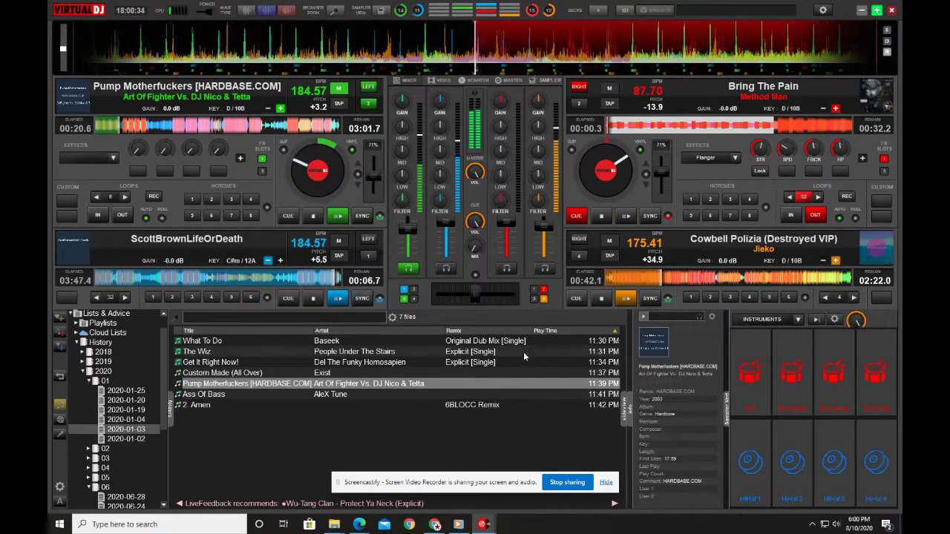
click(650, 298)
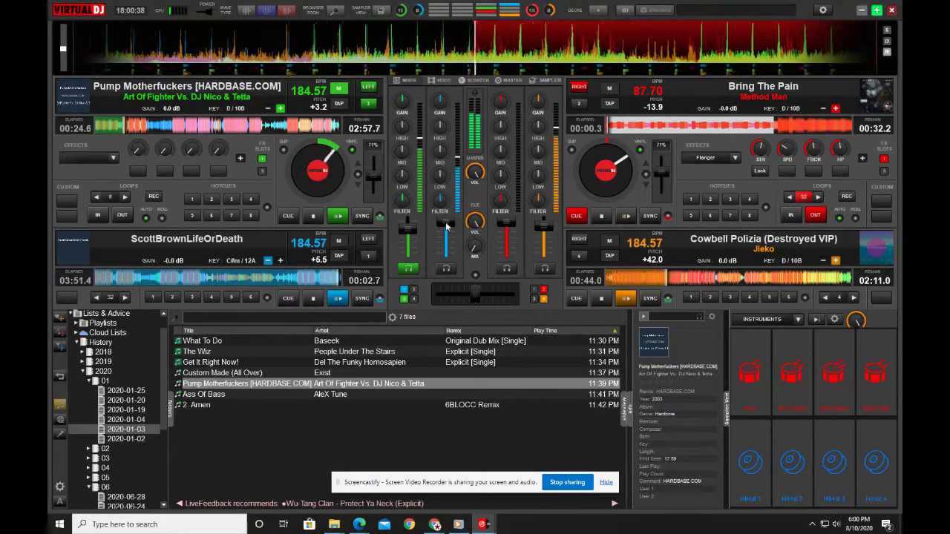
Lower deck 1's volume and load Son Of A Preacher Man from the 2020-01-02 history list onto it, dismissing the iDJPool subscription offer
drag(446, 227, 414, 217)
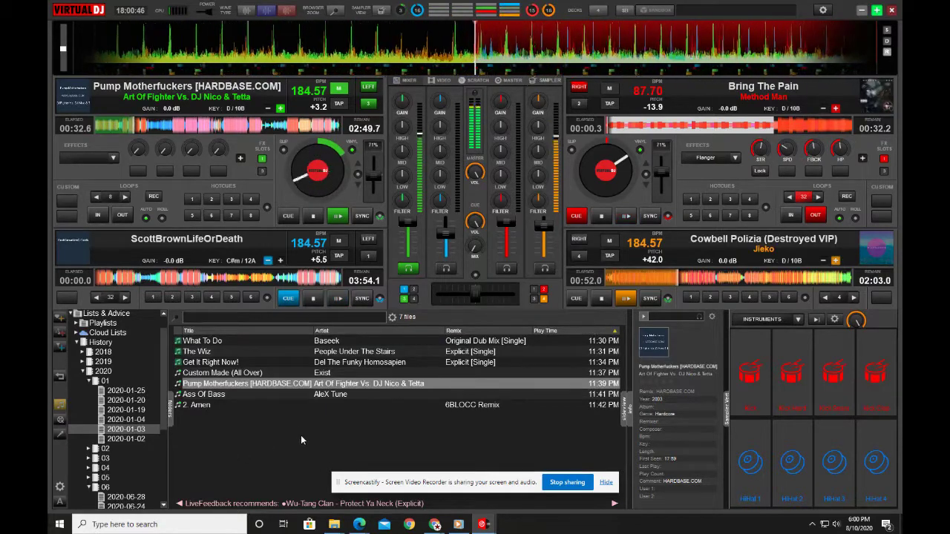
click(148, 439)
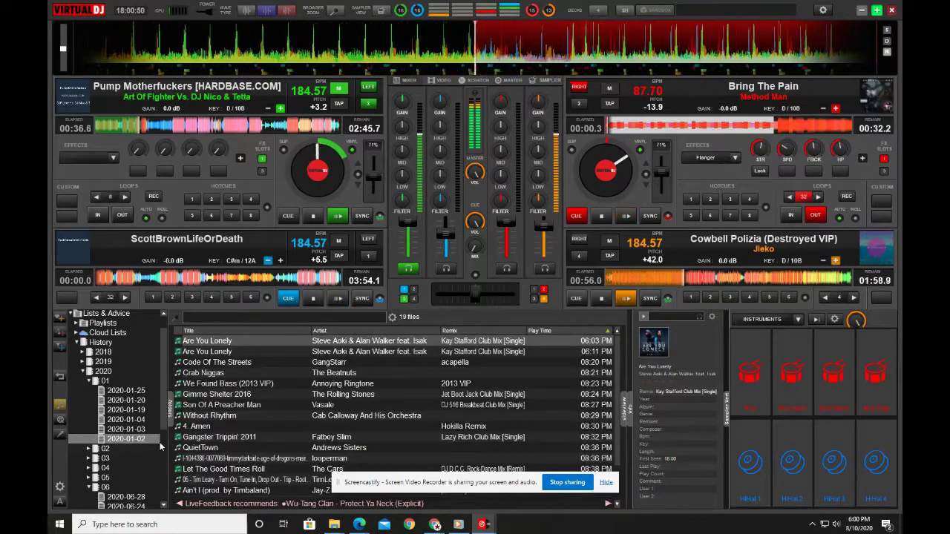
drag(222, 405, 199, 276)
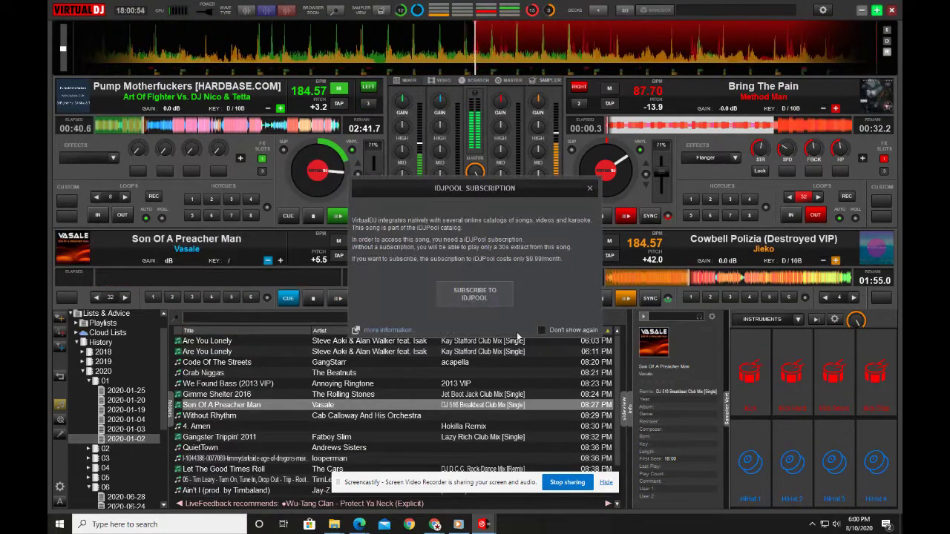
click(589, 189)
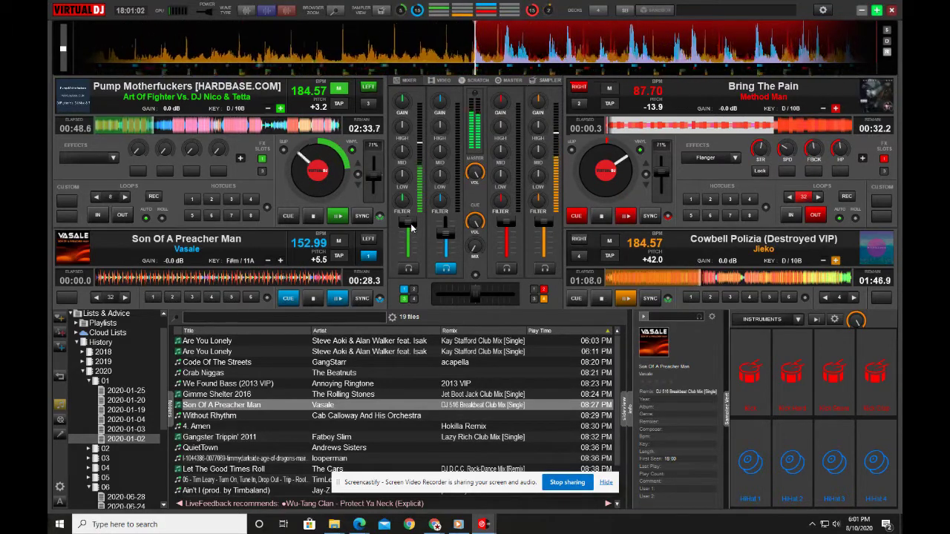
Sync and fade in Son Of A Preacher Man at 184.57 BPM, looping it and extending the loop to 64 beats
click(362, 297)
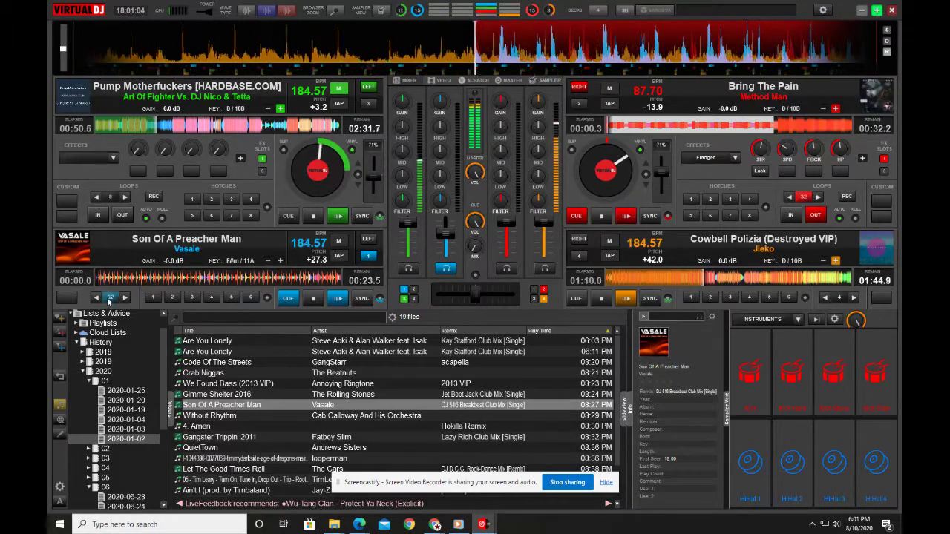
click(109, 298)
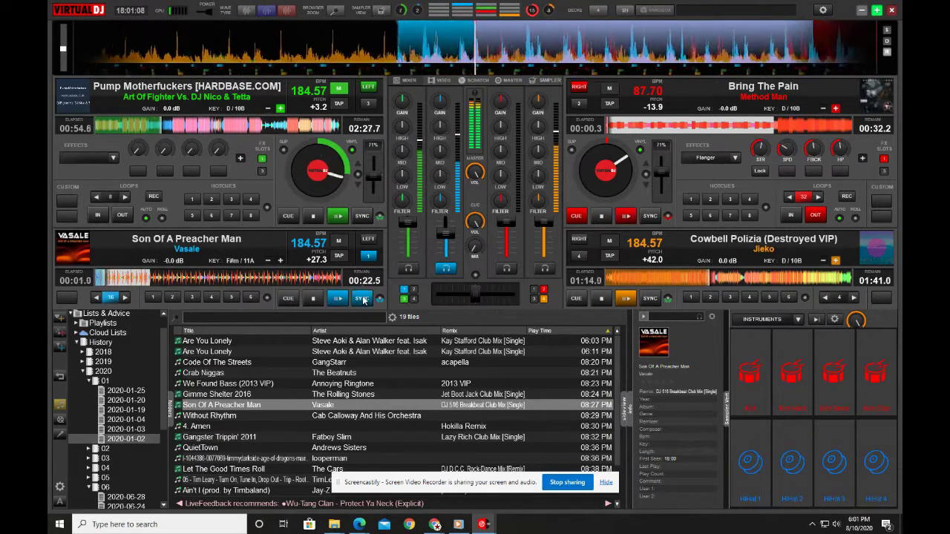
drag(447, 239, 447, 227)
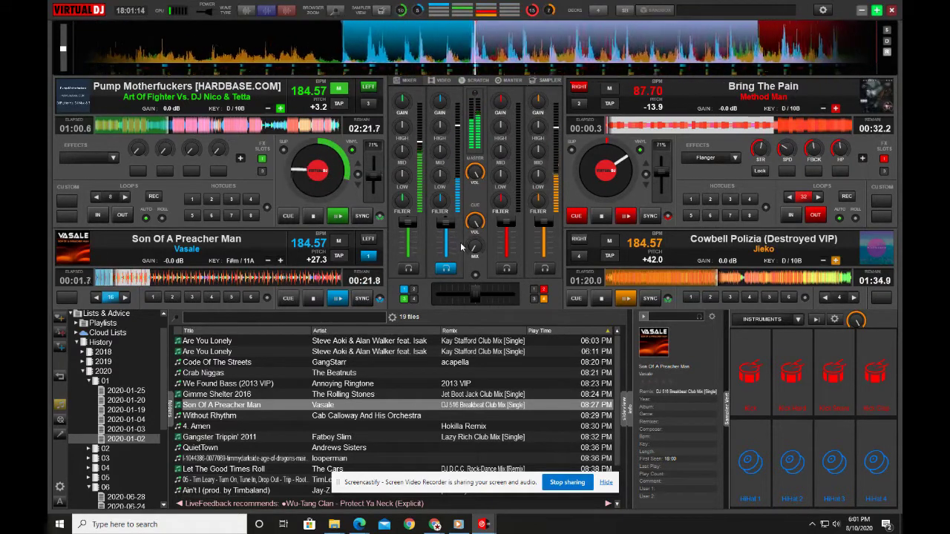
click(124, 297)
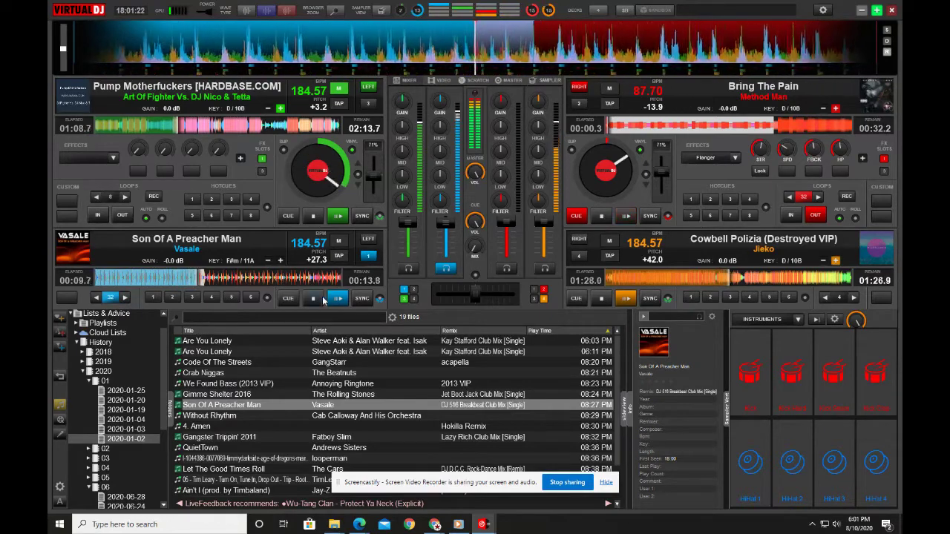
click(124, 297)
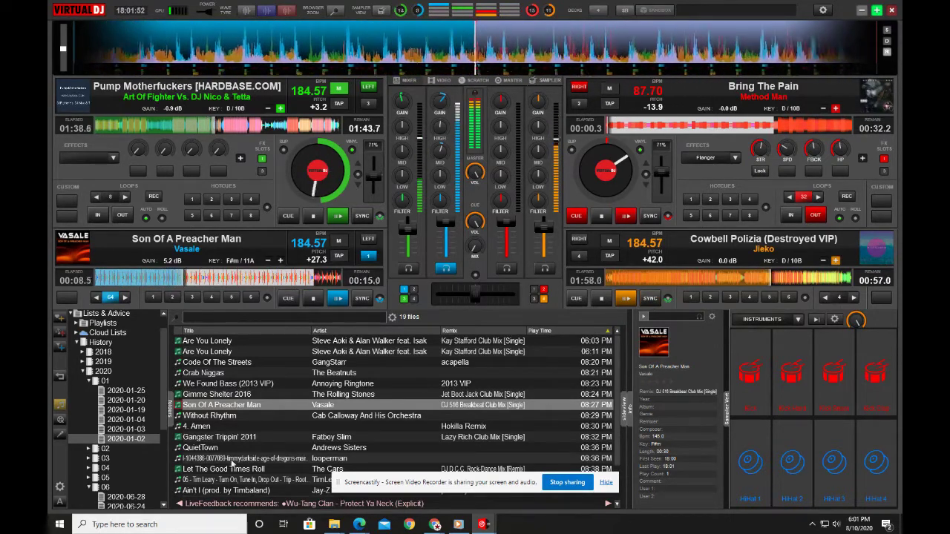
Load Where Did You Sleep Last Night? by Leadbelly onto deck 2 and sync it to 92.28 BPM
scroll(289, 458, down, 2)
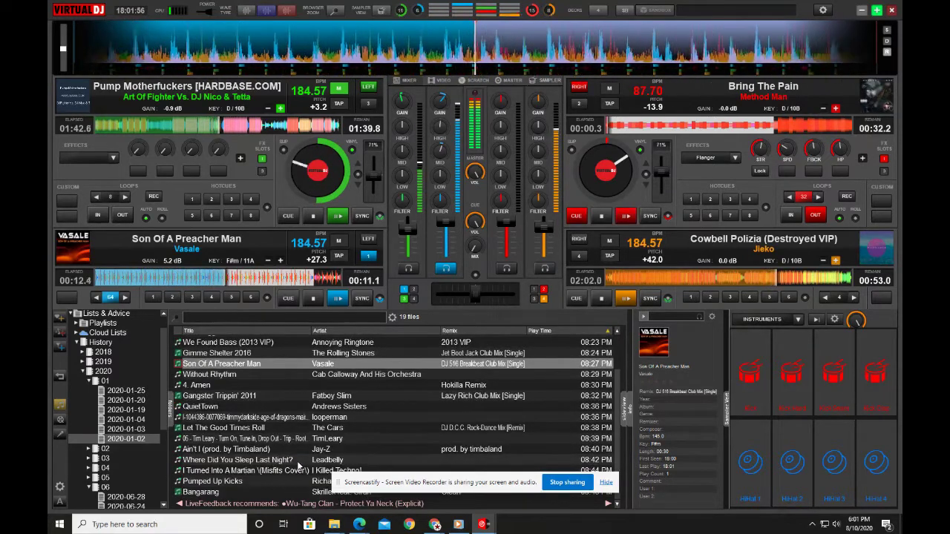
drag(271, 461, 638, 145)
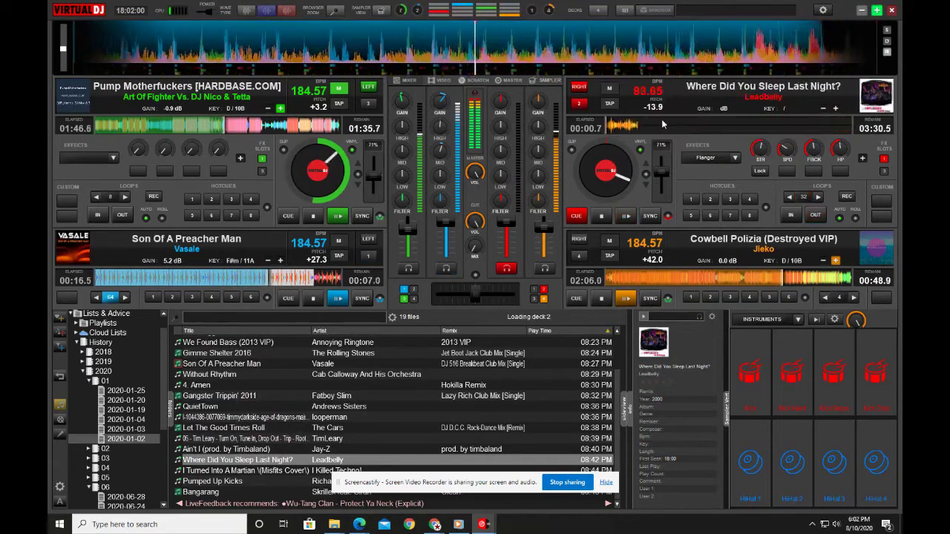
click(650, 215)
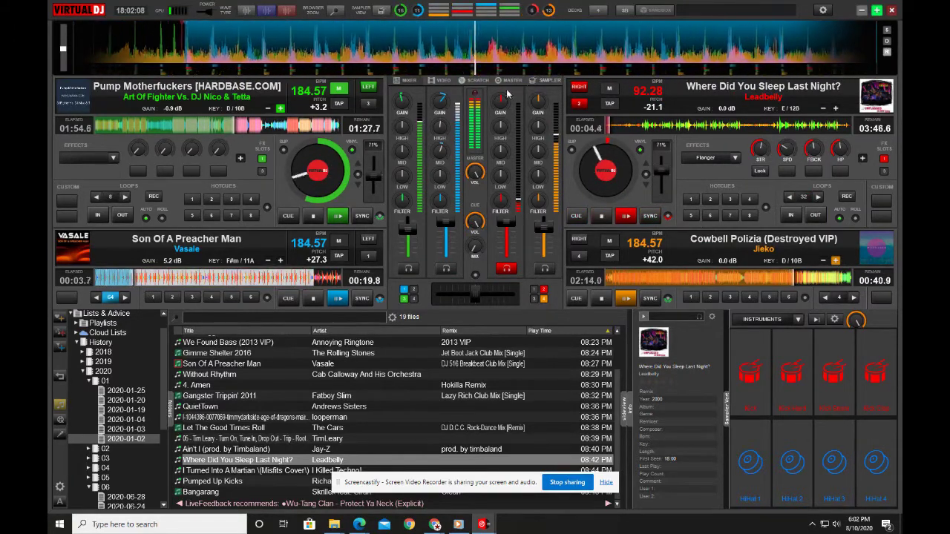
Reset Son Of A Preacher Man's gain to 0 dB and set Where Did You Sleep Last Night? to key D / 10B
drag(440, 99, 443, 114)
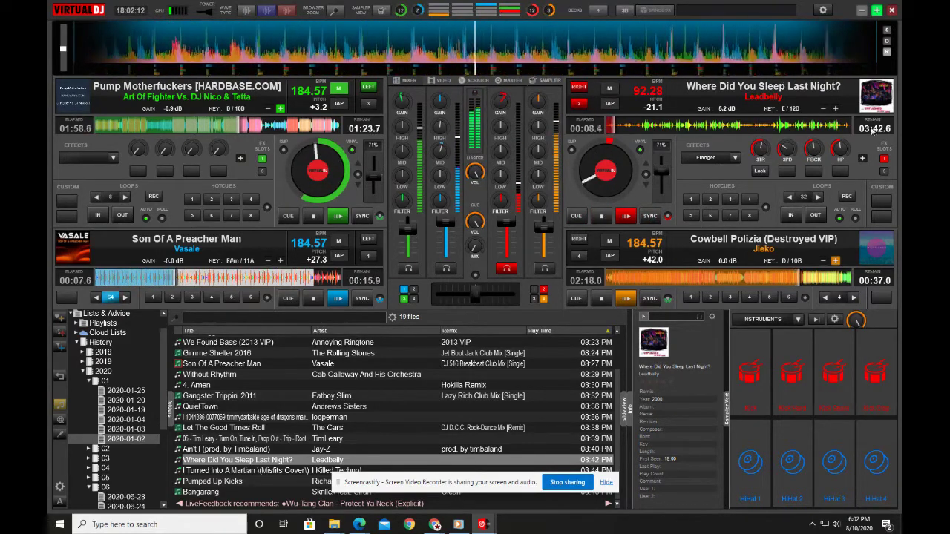
click(835, 109)
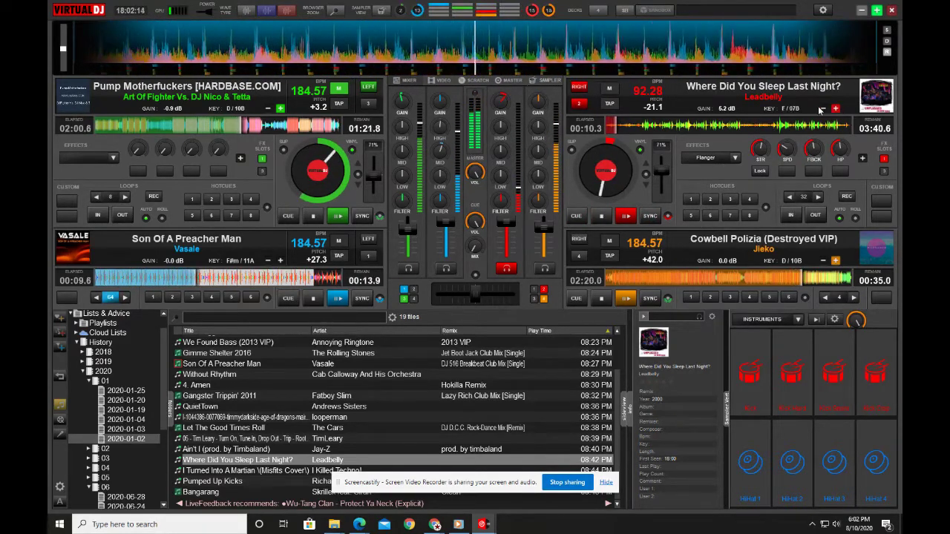
click(823, 110)
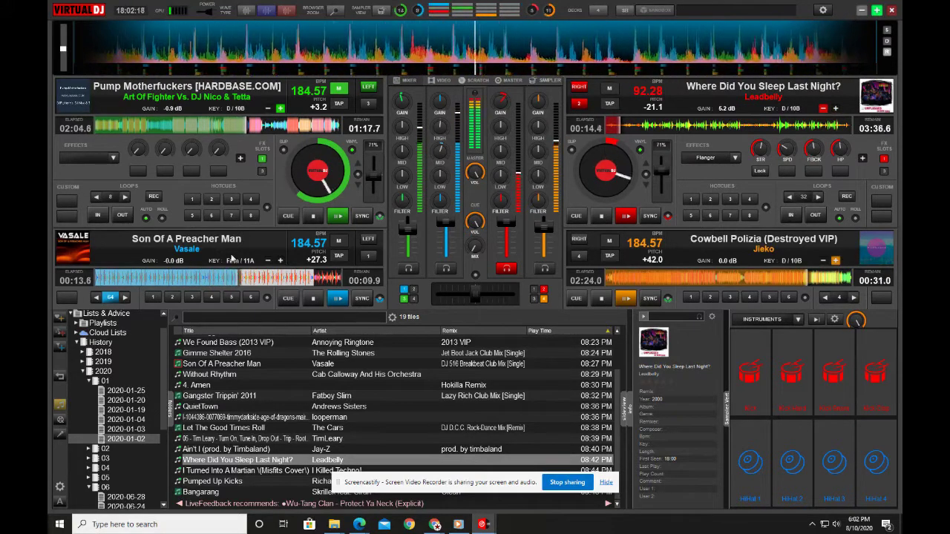
Raise the key of Son Of A Preacher Man to Dm / 07A
click(281, 260)
click(280, 260)
click(281, 261)
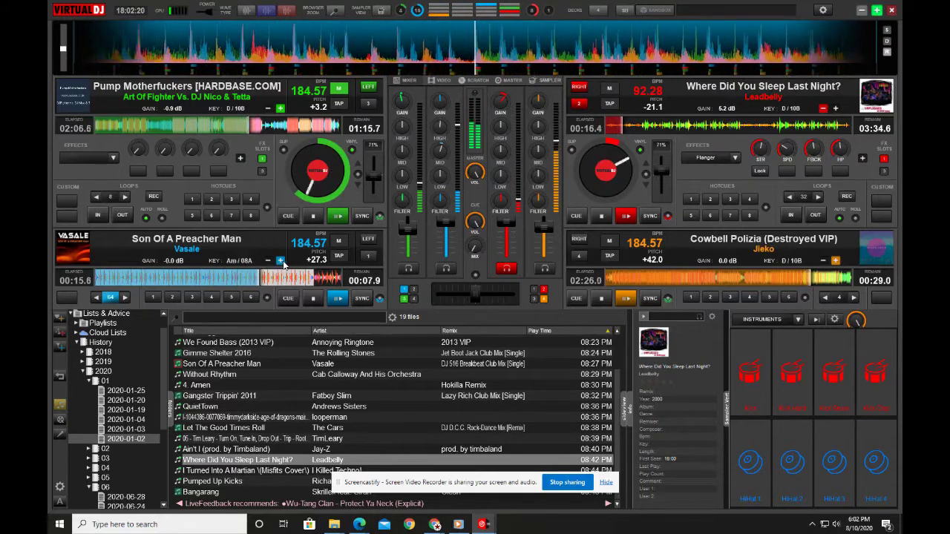
click(281, 261)
click(281, 260)
click(281, 260)
click(280, 260)
click(281, 260)
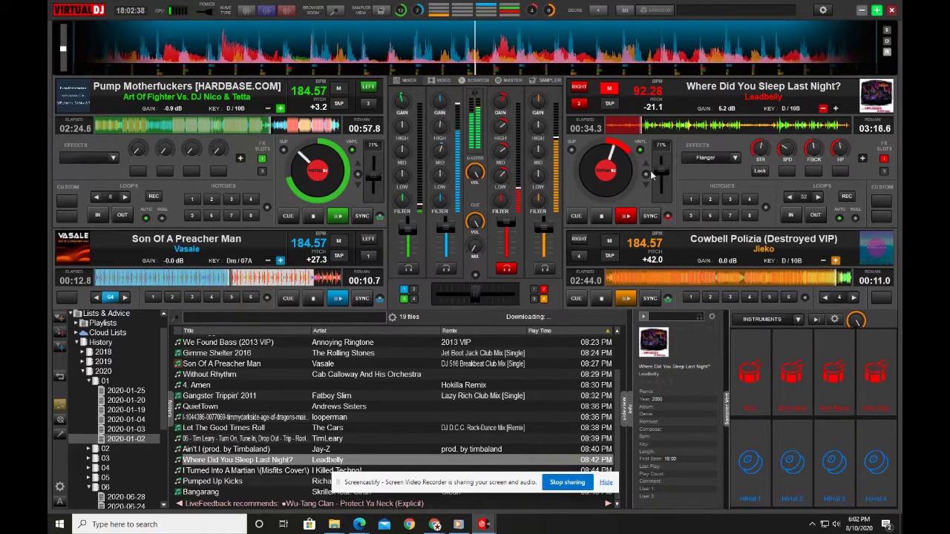
Speed up Where Did You Sleep Last Night? to 115.77 BPM and sync the other three decks to its tempo
drag(661, 172, 664, 181)
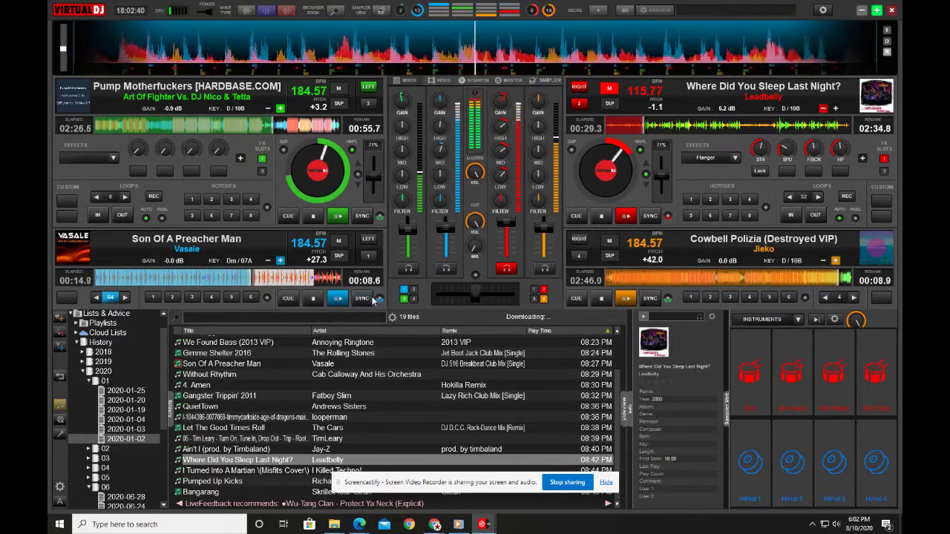
click(362, 297)
click(364, 216)
click(650, 298)
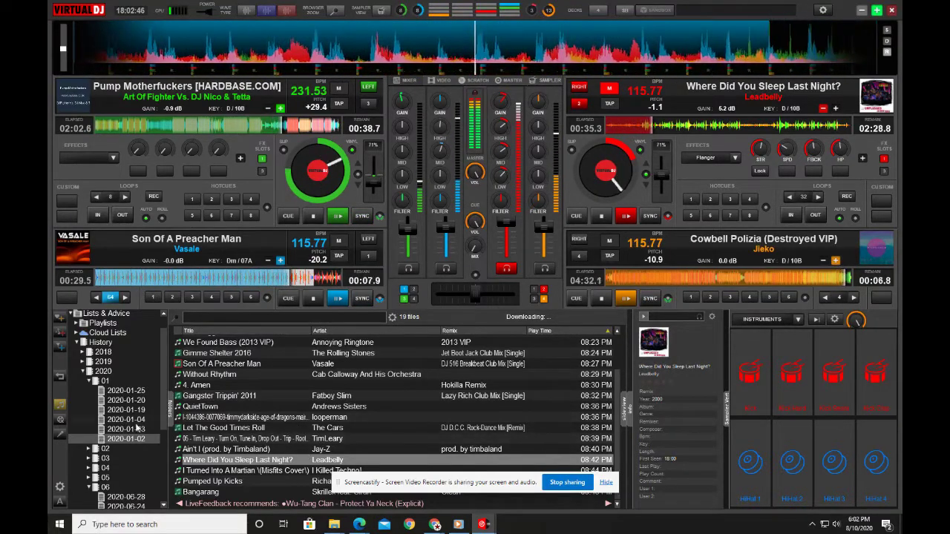
Replace Son Of A Preacher Man on deck 1 with tha nOdcast (v53) from the 2020-01-04 history list and play it
click(115, 420)
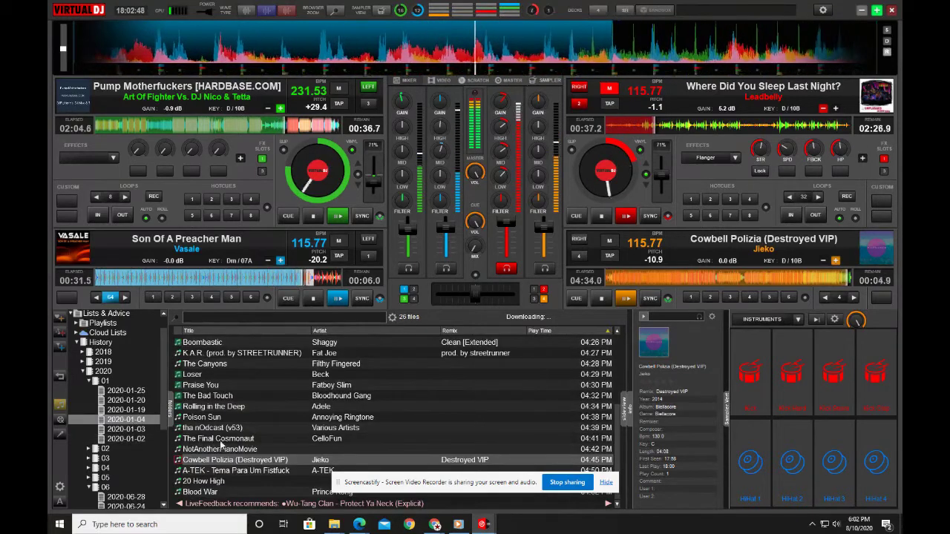
drag(226, 428, 245, 276)
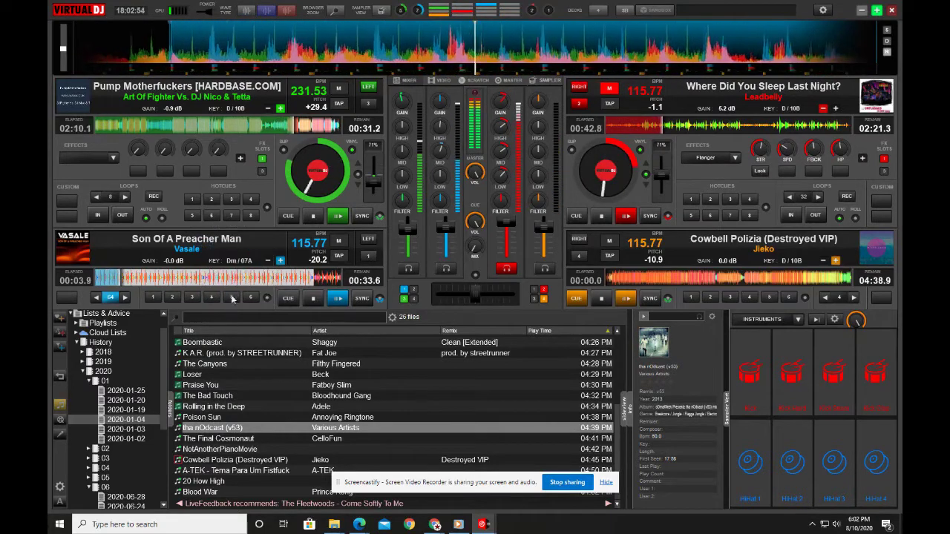
click(313, 298)
drag(215, 428, 210, 284)
click(361, 297)
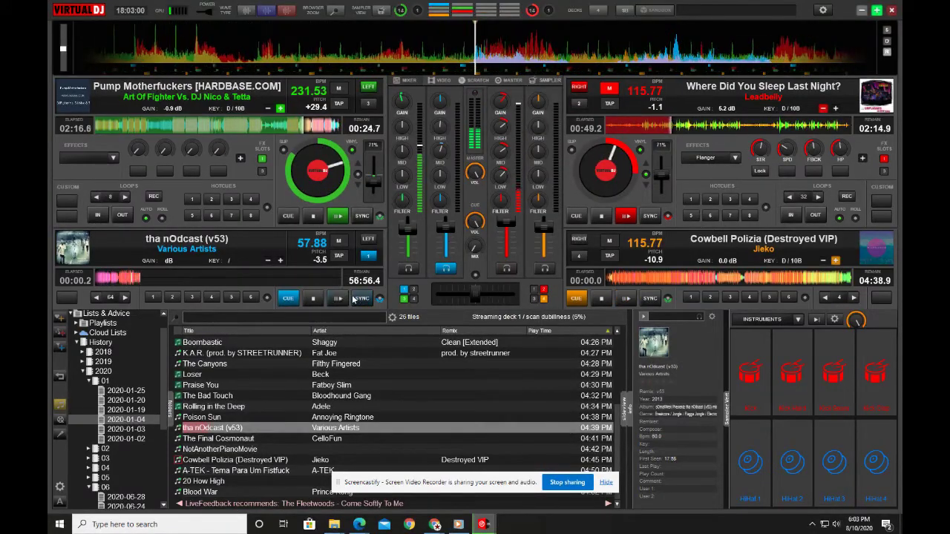
click(338, 298)
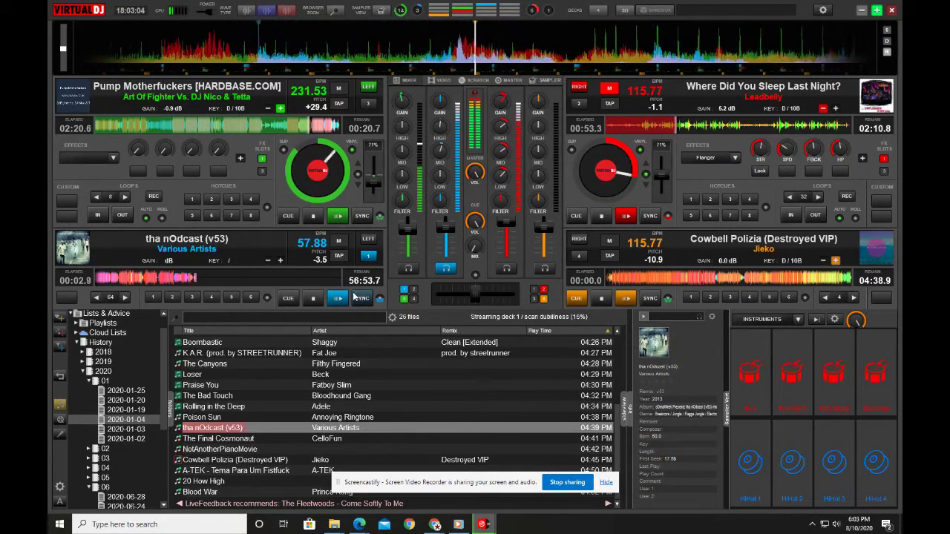
Reduce the gain of Where Did You Sleep Last Night? to -0.6 dB and stop the track
drag(495, 101, 504, 143)
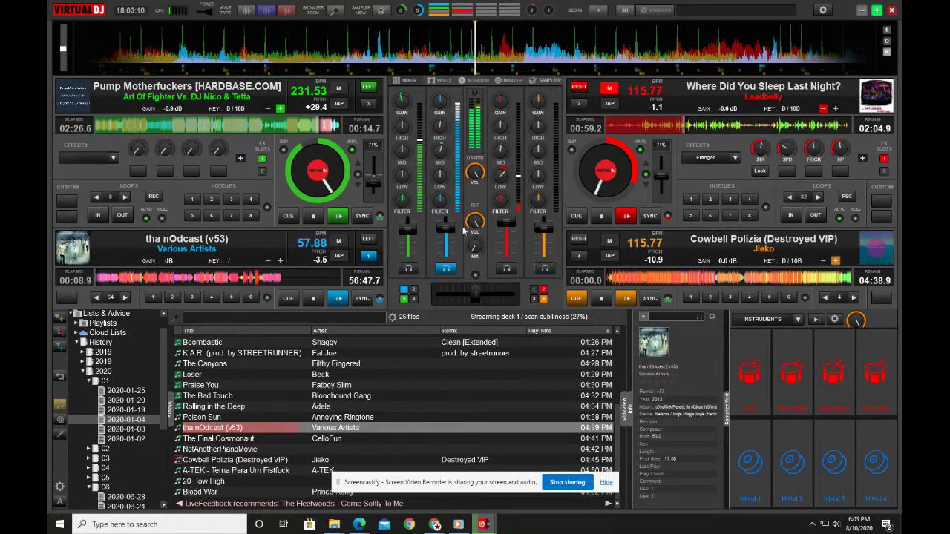
click(601, 215)
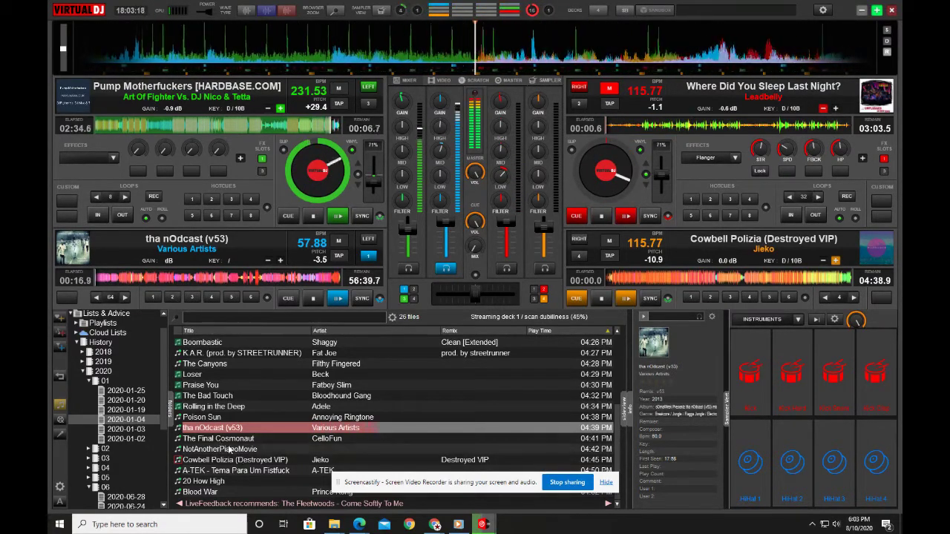
Load 2. Amen (6BLOCC Remix) from the 2020-01-03 history list onto deck 2 and play it
click(124, 431)
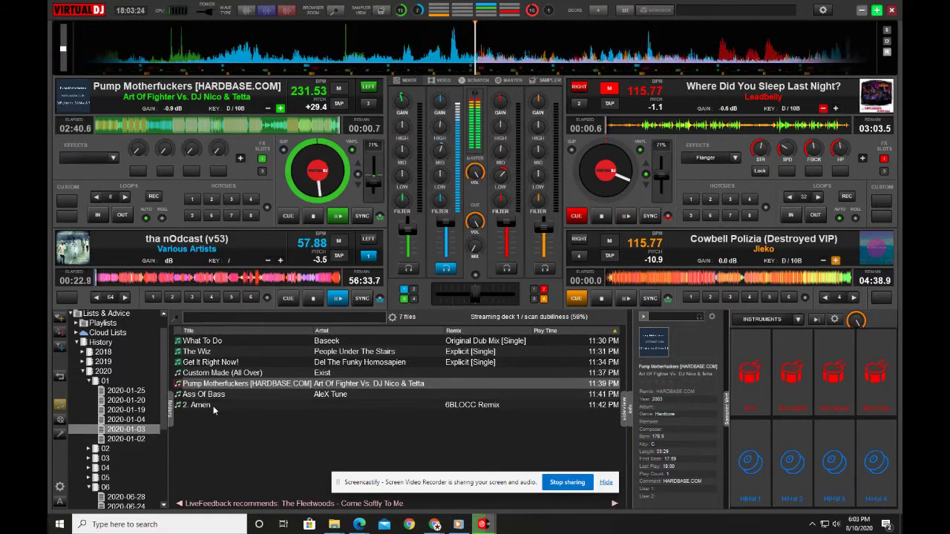
drag(214, 405, 722, 169)
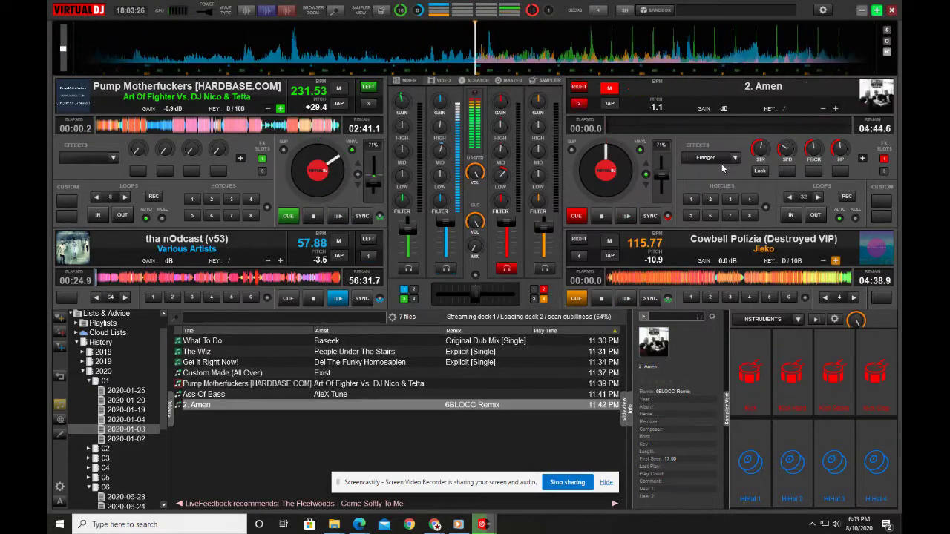
click(621, 217)
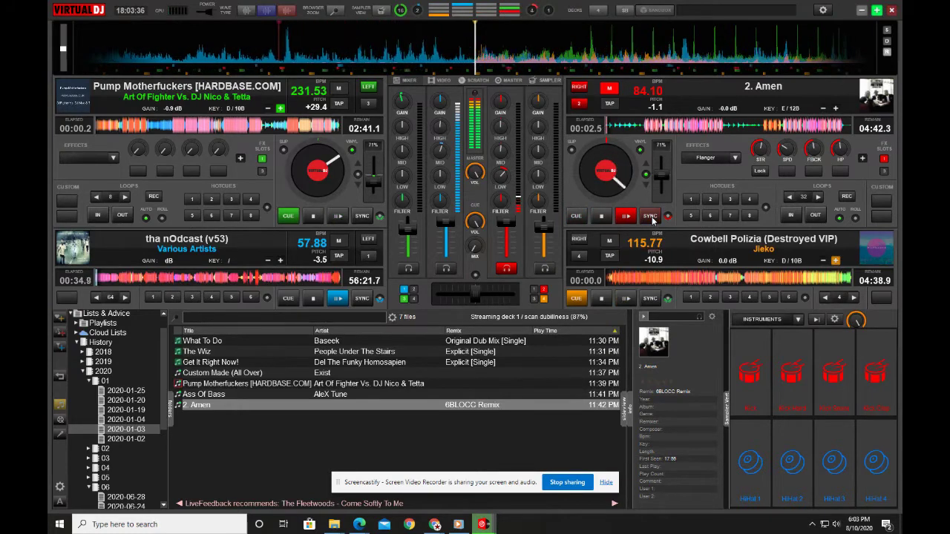
click(625, 183)
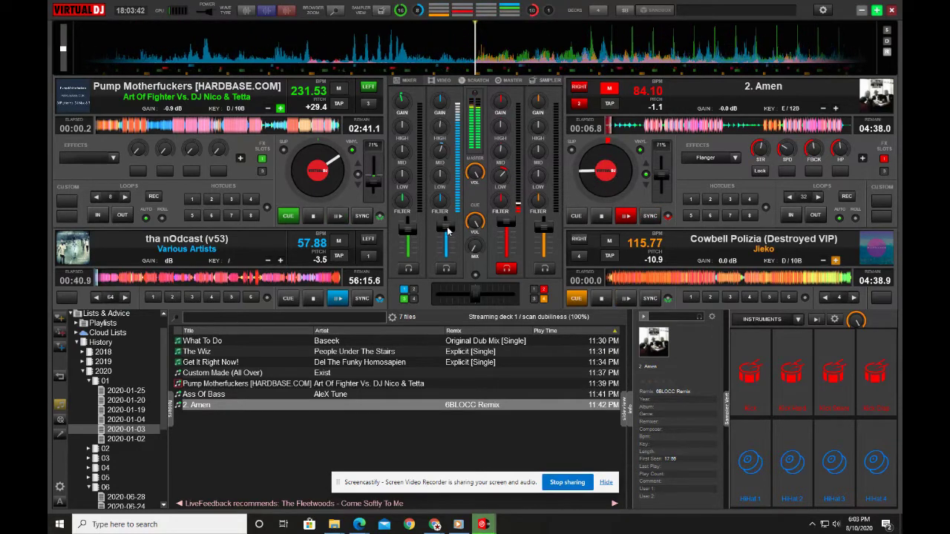
Sync Pump Motherfuckers [HARDBASE.COM] to 168.20 BPM and lower 2. Amen's gain to 2.0 dB
mouse_move(446, 233)
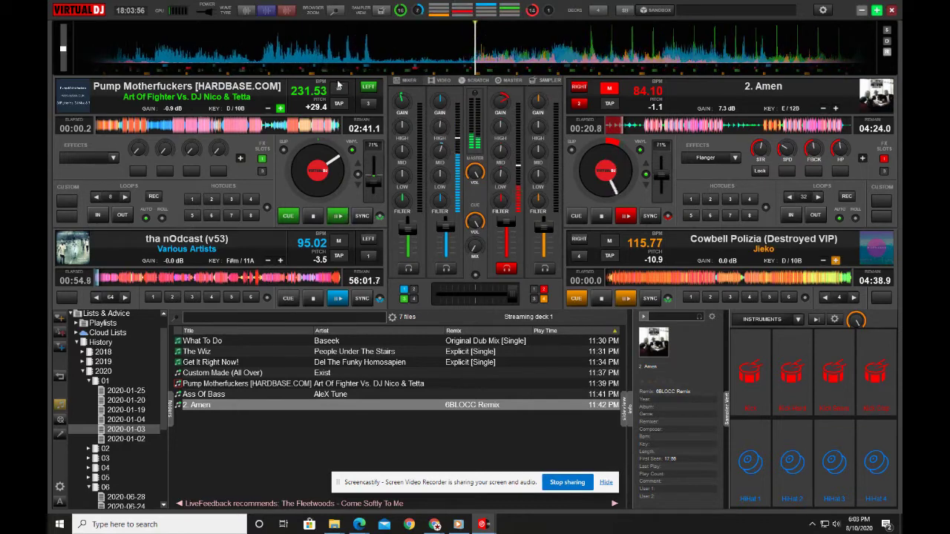
click(363, 216)
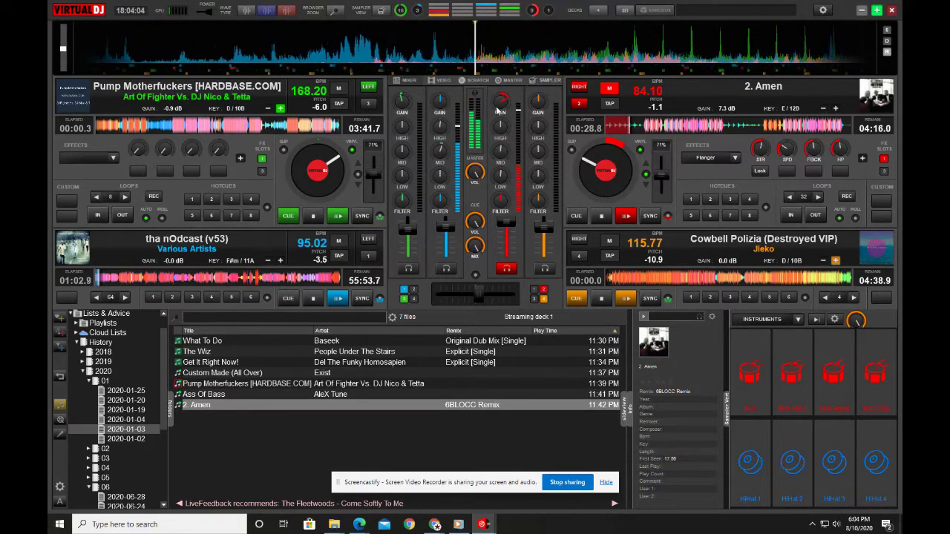
drag(501, 101, 499, 124)
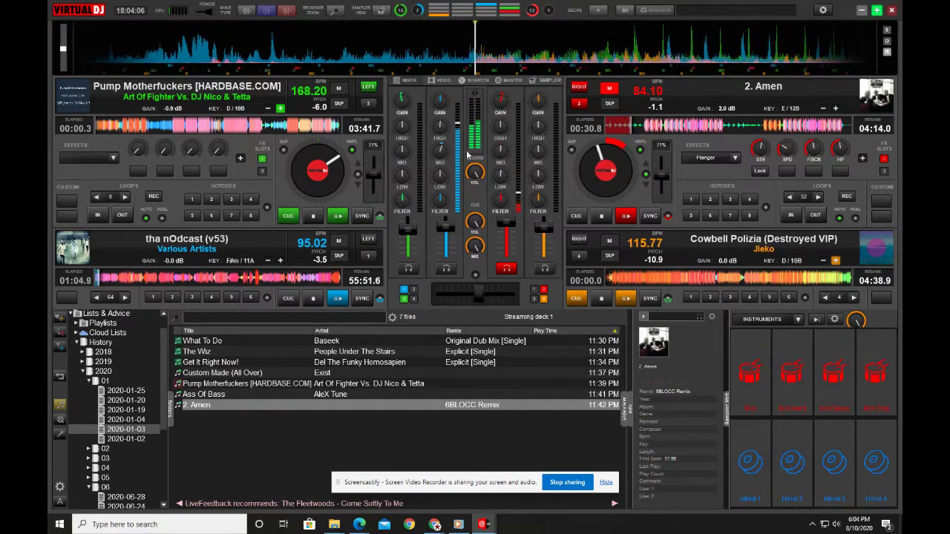
Jump back to an earlier point in tha nOdcast (v53) on deck 1 and sync it to 84.10 BPM
click(117, 283)
click(369, 299)
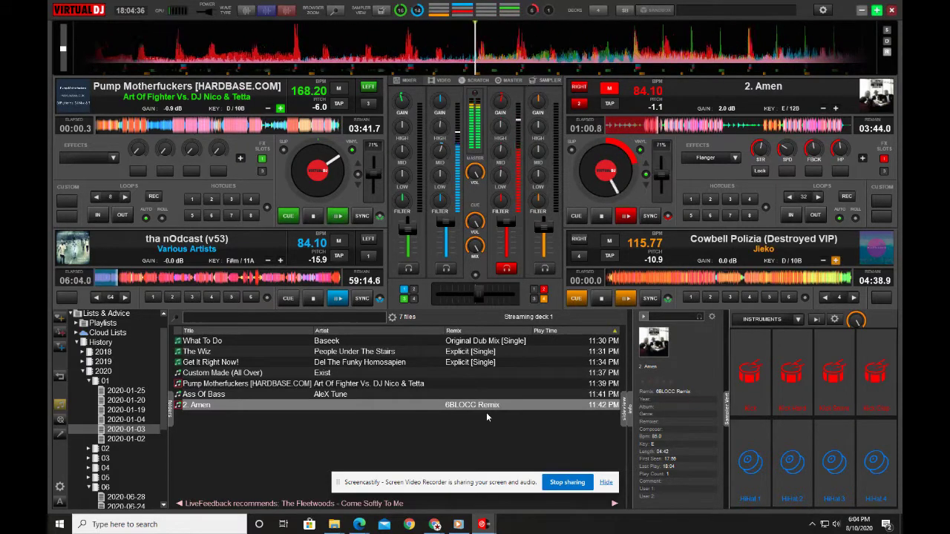
Trigger the Kick Hard, HiHat 3 and Kick Snare samples from the INSTRUMENTS bank over the mix and stop them
click(806, 389)
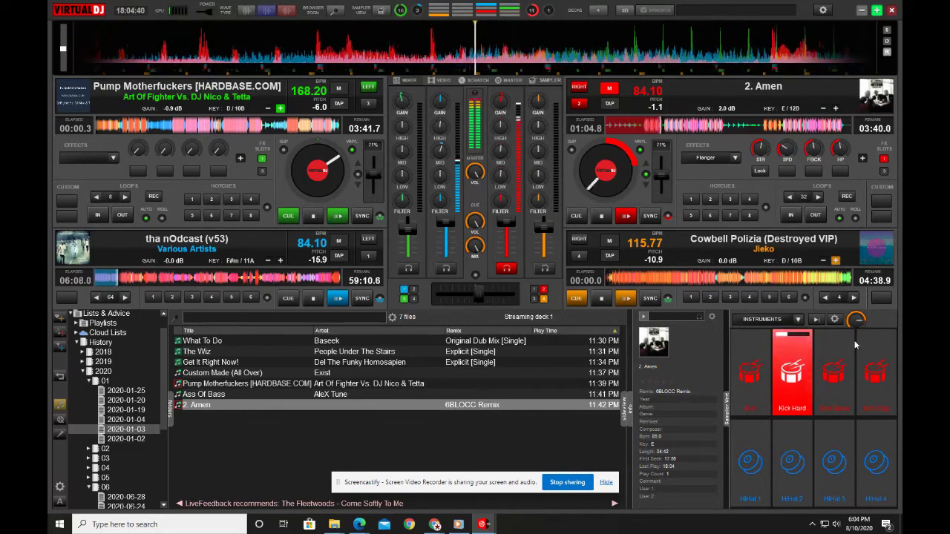
click(827, 469)
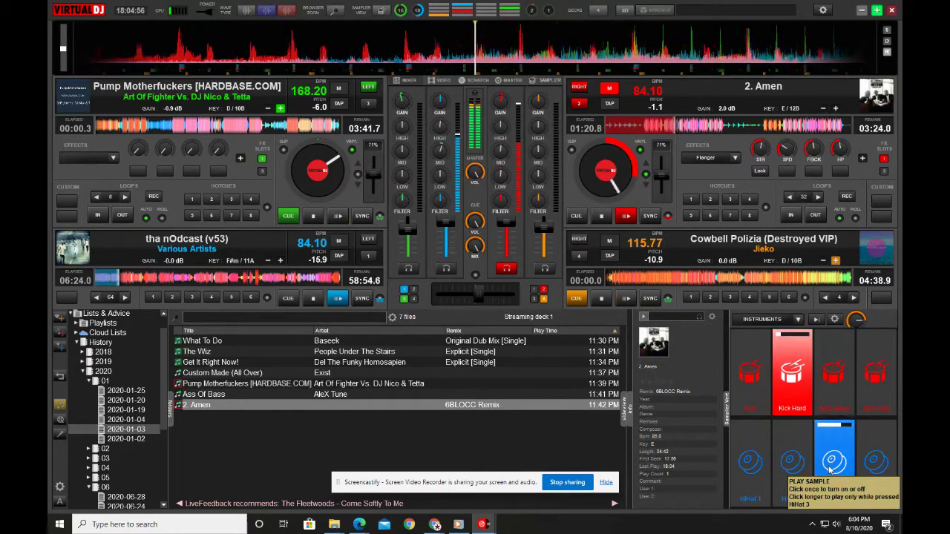
click(825, 386)
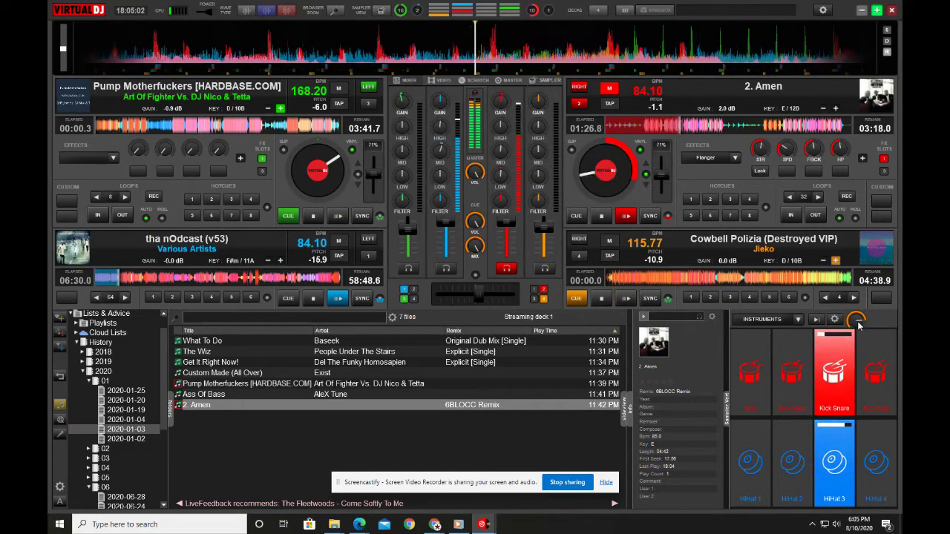
click(761, 408)
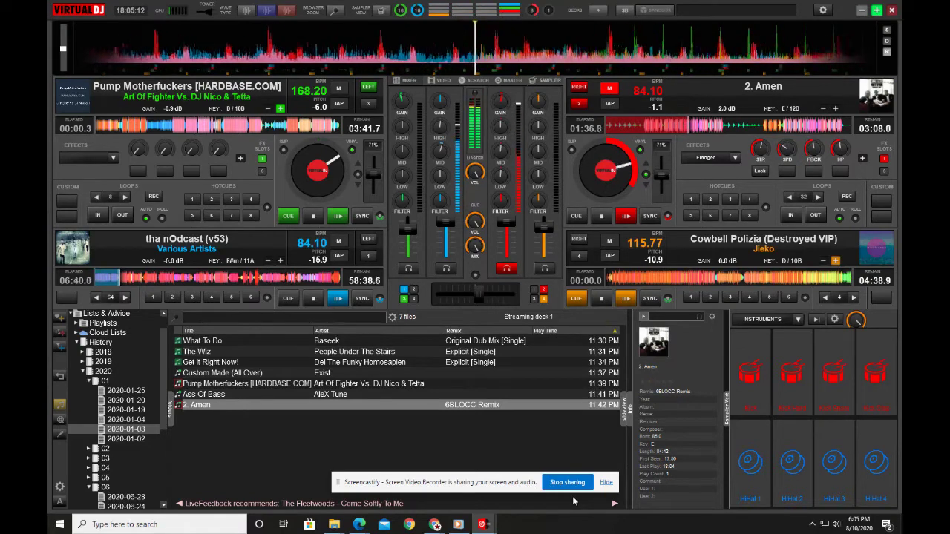
Switch the sampler to new bank (1) and briefly play the Seit ich rappe and Homo Victim samples
click(798, 320)
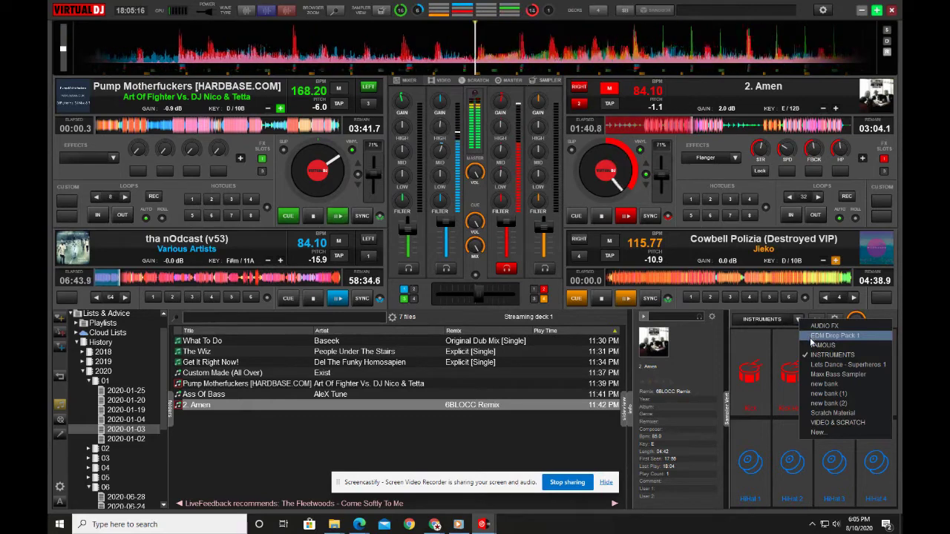
click(822, 394)
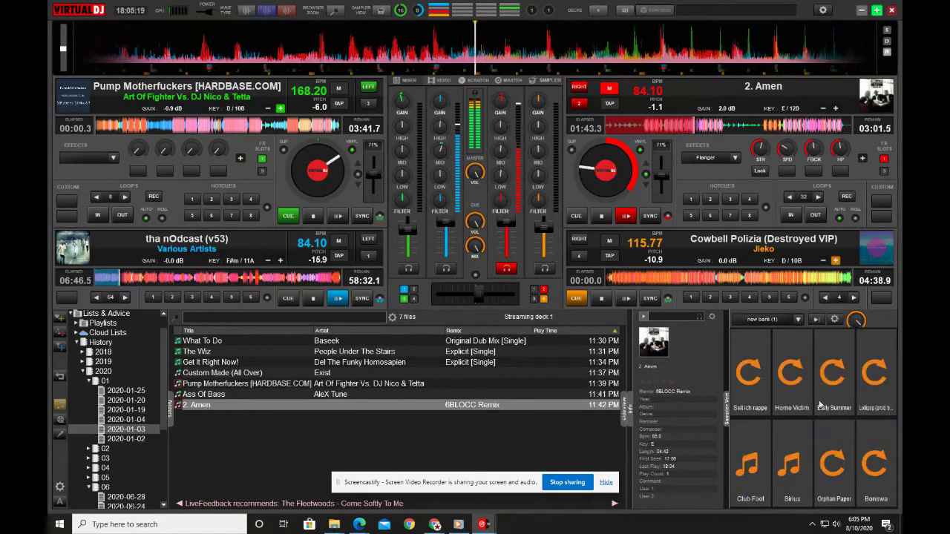
click(751, 405)
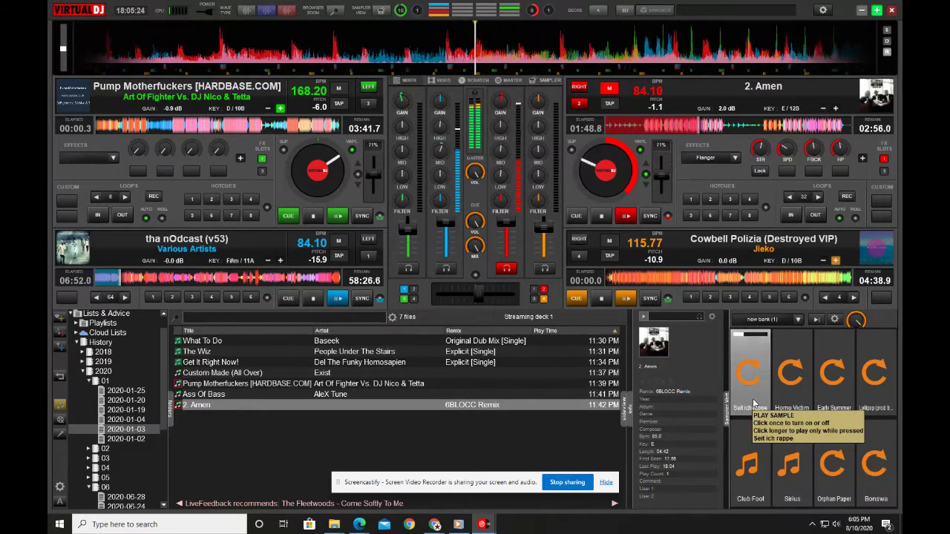
click(753, 405)
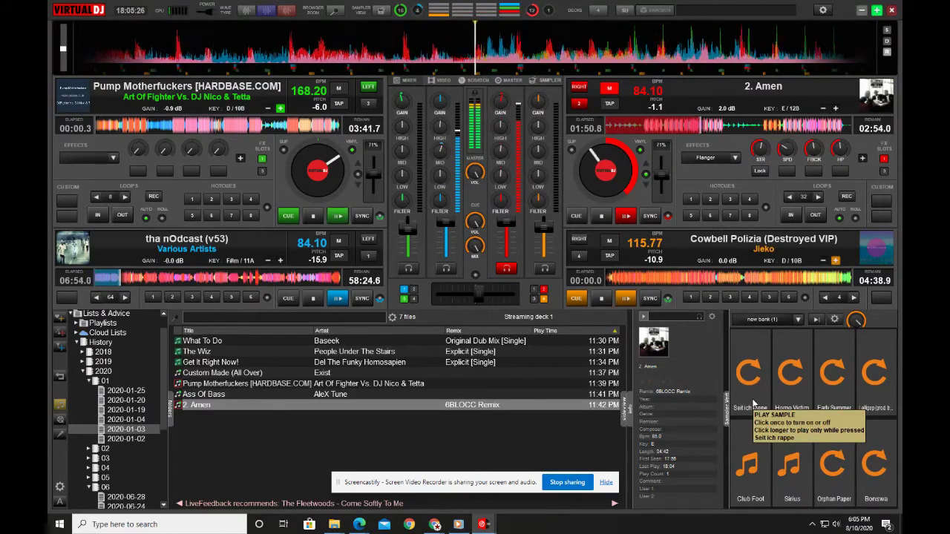
click(801, 385)
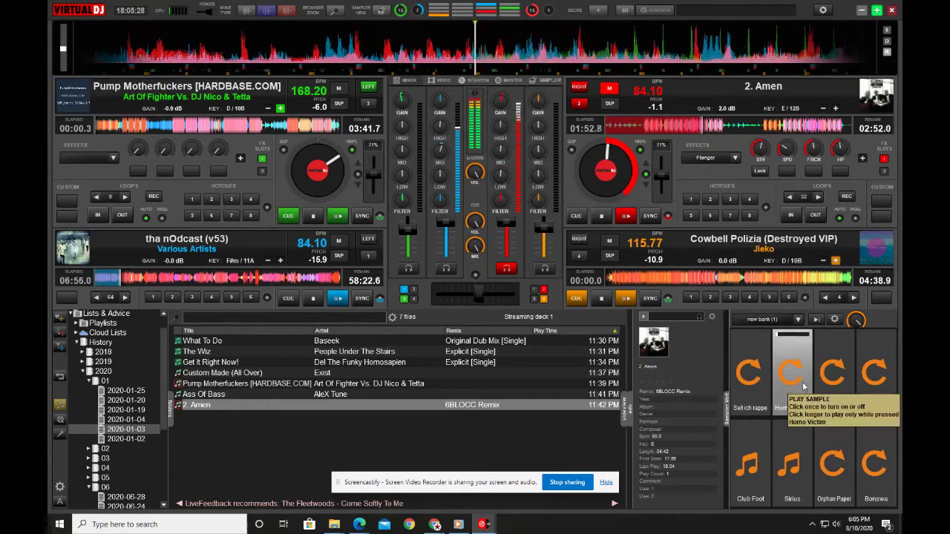
click(803, 384)
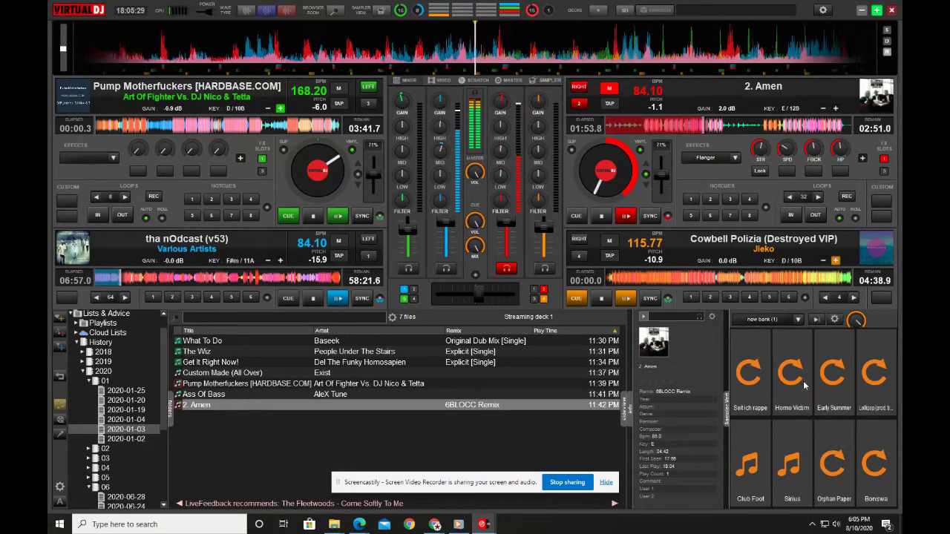
click(798, 448)
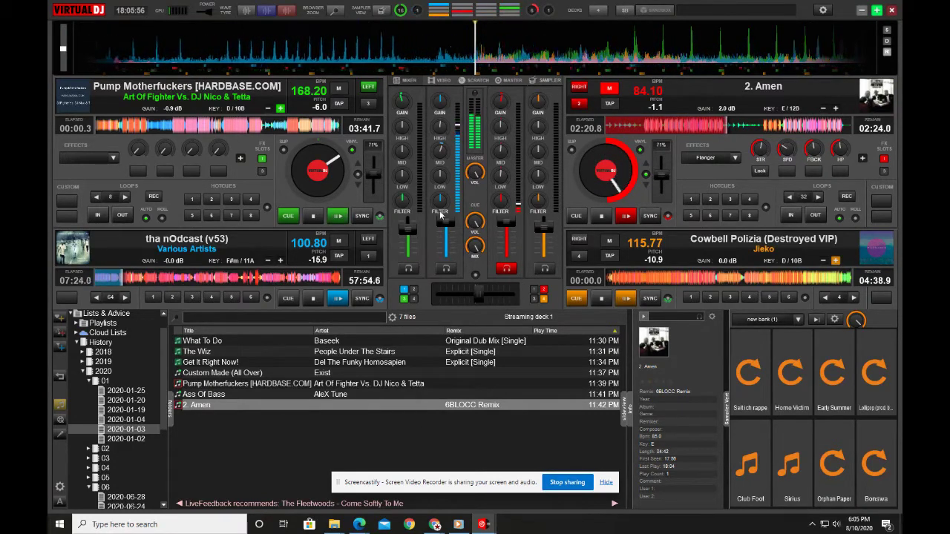
Adjust the volume level of tha nOdcast (v53) on deck 1 and sync the track to 168.20 BPM
mouse_move(446, 229)
mouse_down()
mouse_move(441, 240)
mouse_move(444, 222)
mouse_up()
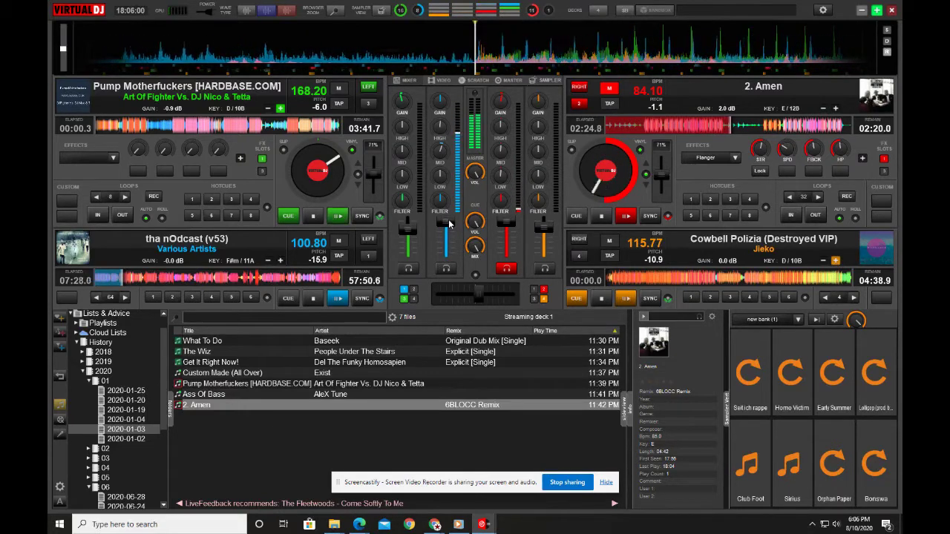
click(408, 269)
click(408, 269)
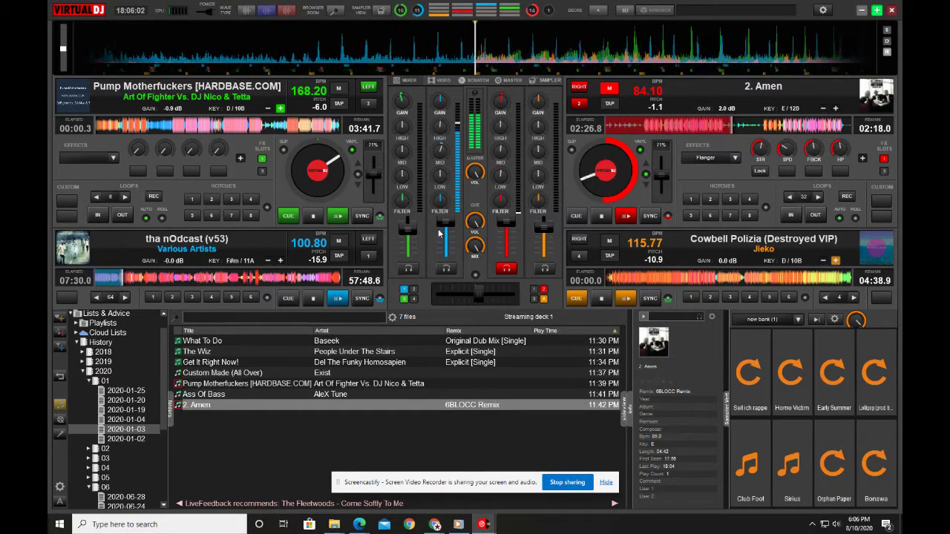
click(362, 299)
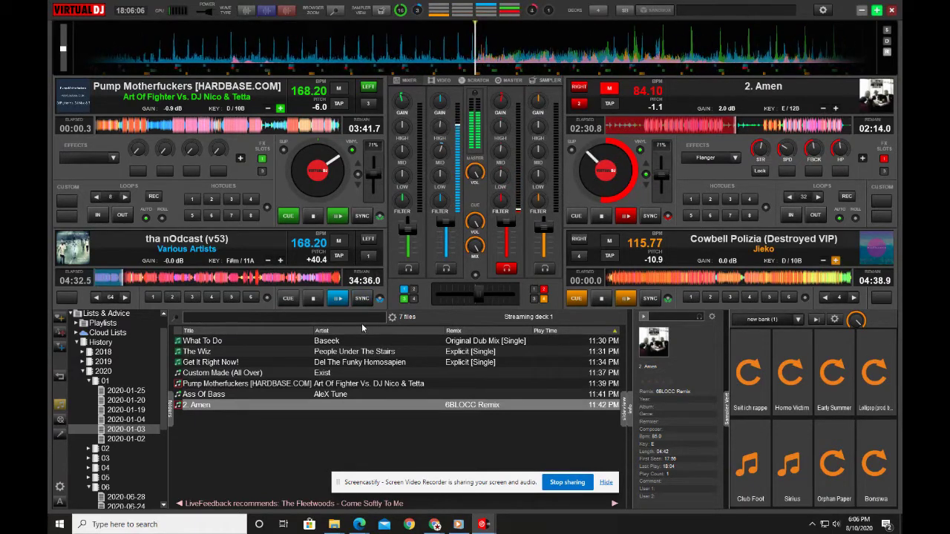
Load Ass Of Bass by AleX Tune onto deck 3, synced to 84.10 BPM, play it briefly and stop it
click(258, 393)
drag(195, 296, 209, 122)
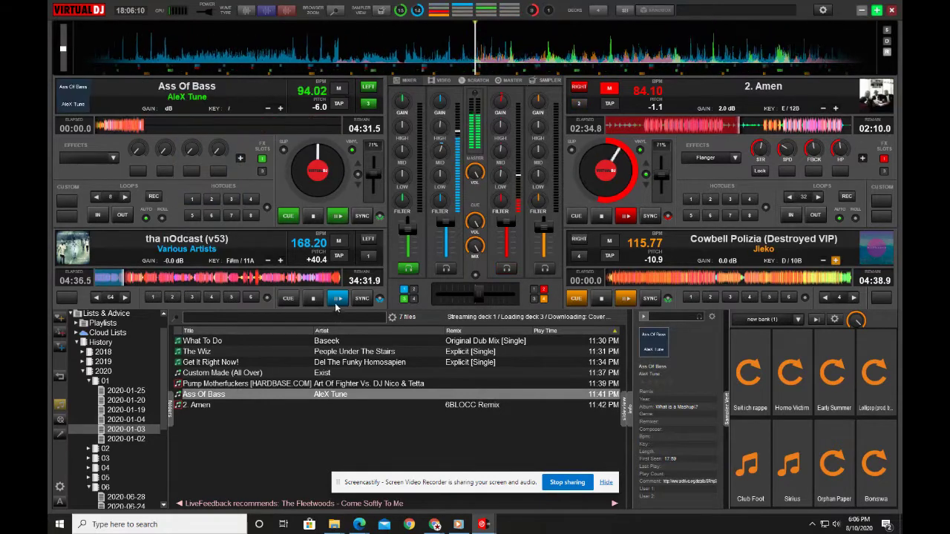
click(362, 215)
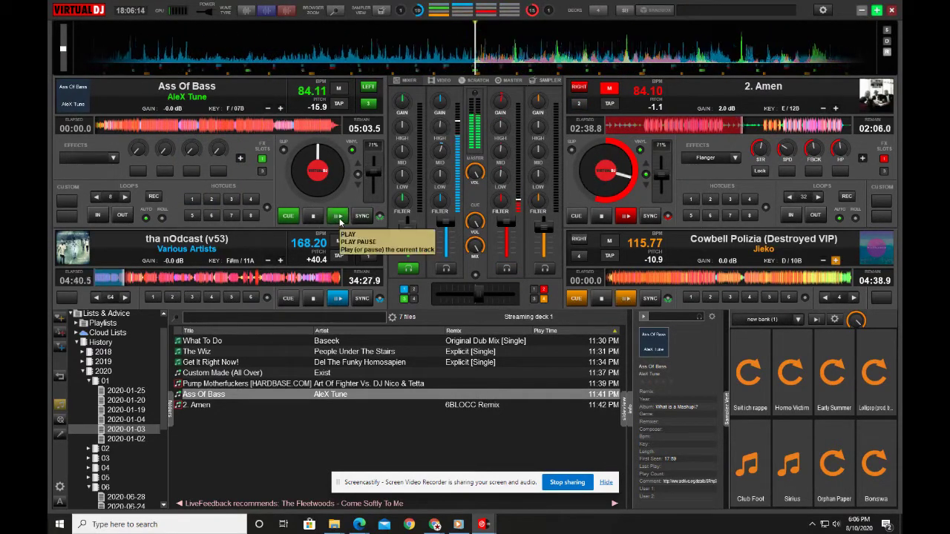
click(338, 217)
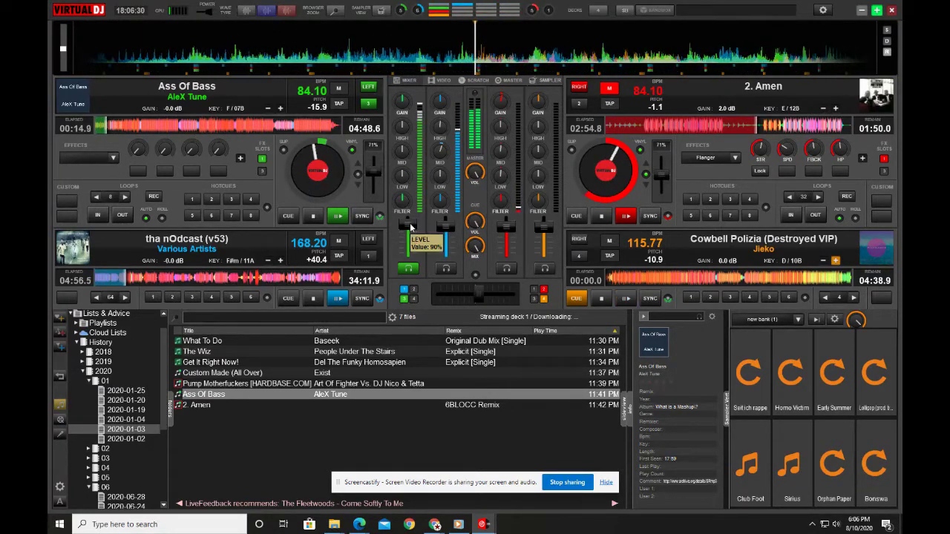
mouse_move(412, 230)
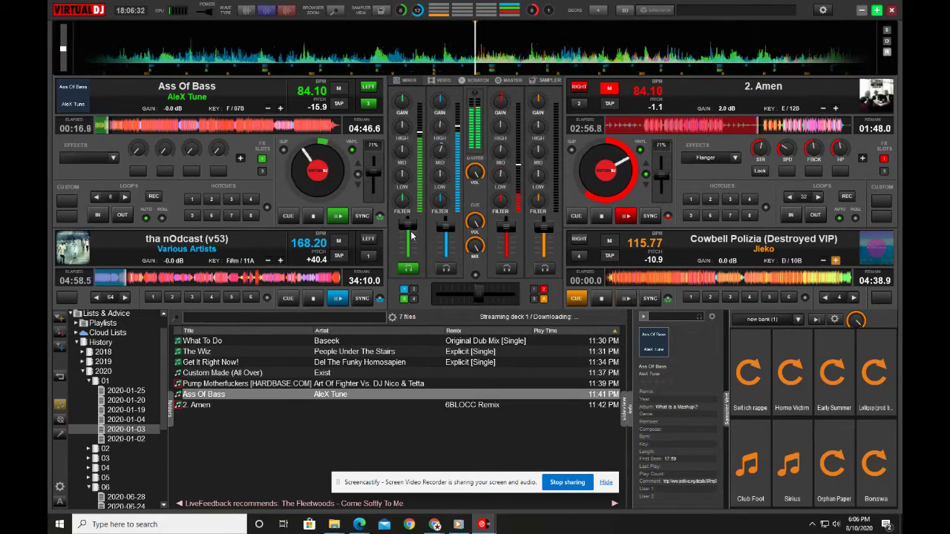
click(315, 216)
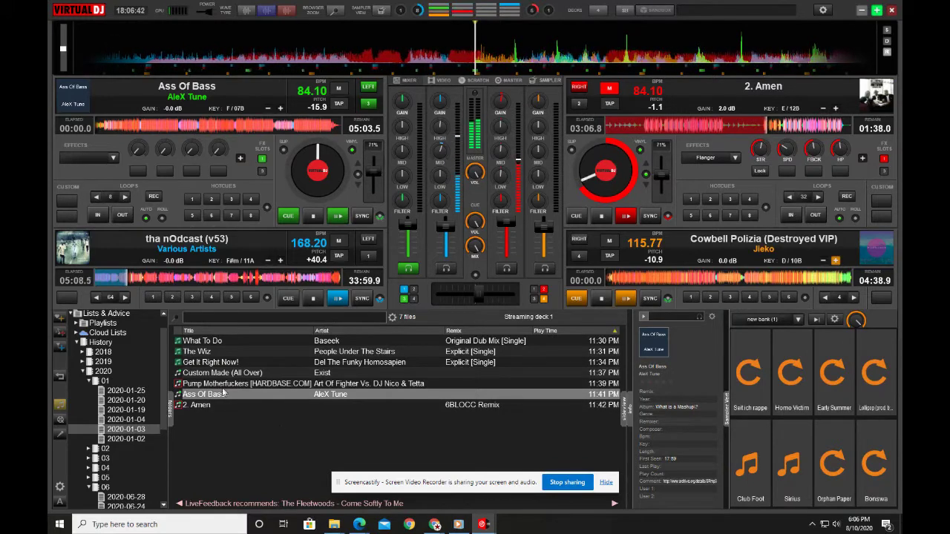
Load Without Rhythm from the 2020-01-02 history list onto deck 4 and play it synced to 168.20 BPM
click(125, 439)
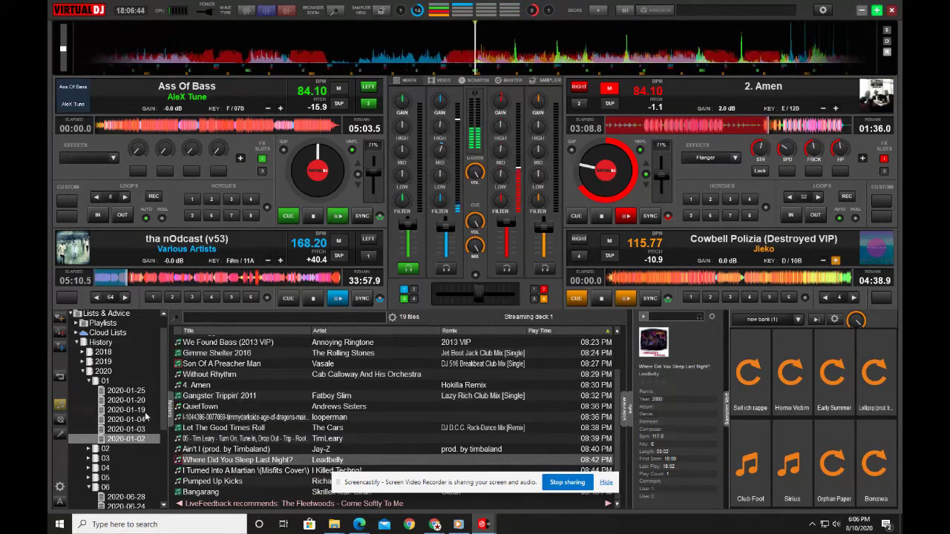
click(218, 375)
drag(218, 375, 631, 275)
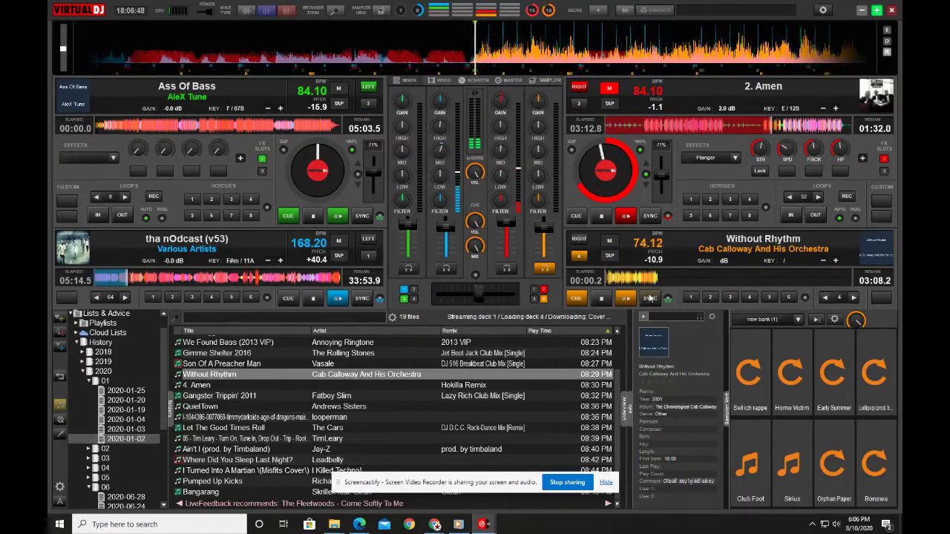
click(624, 299)
click(625, 299)
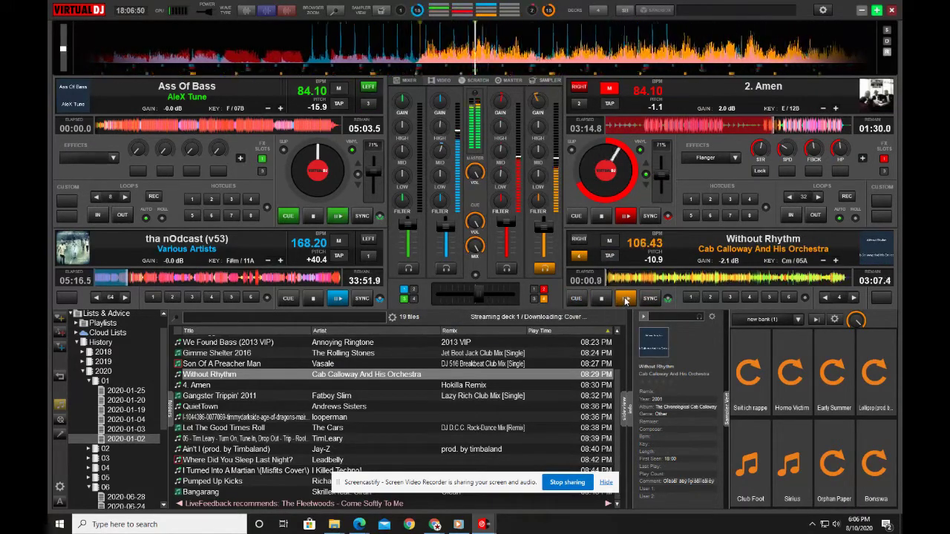
click(646, 299)
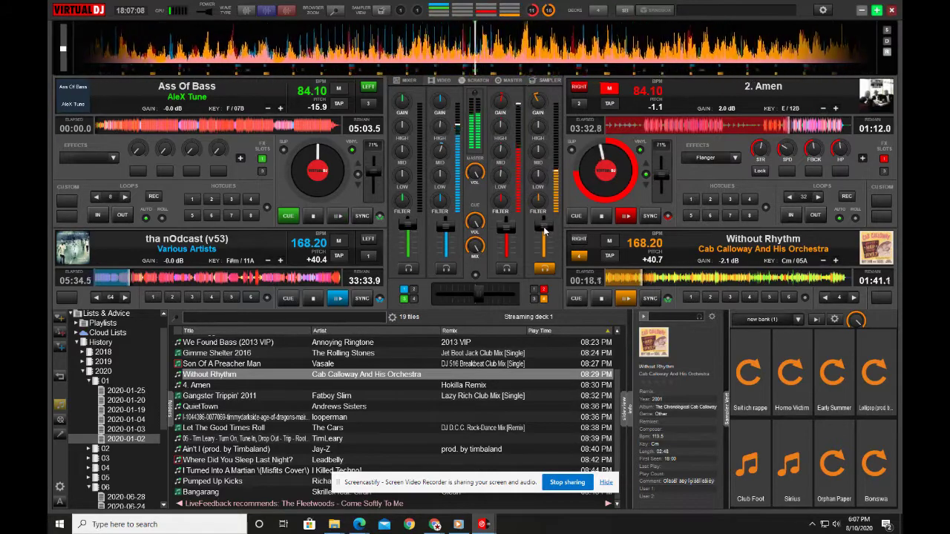
Loop 2. Amen over 8 beats on deck 2 and sync tha nOdcast (v53) to 84.10 BPM
click(803, 197)
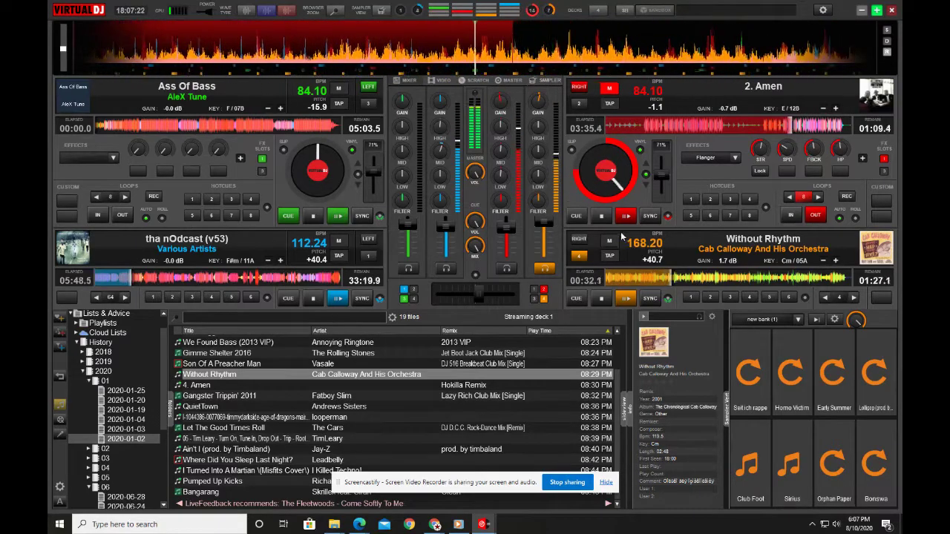
click(362, 298)
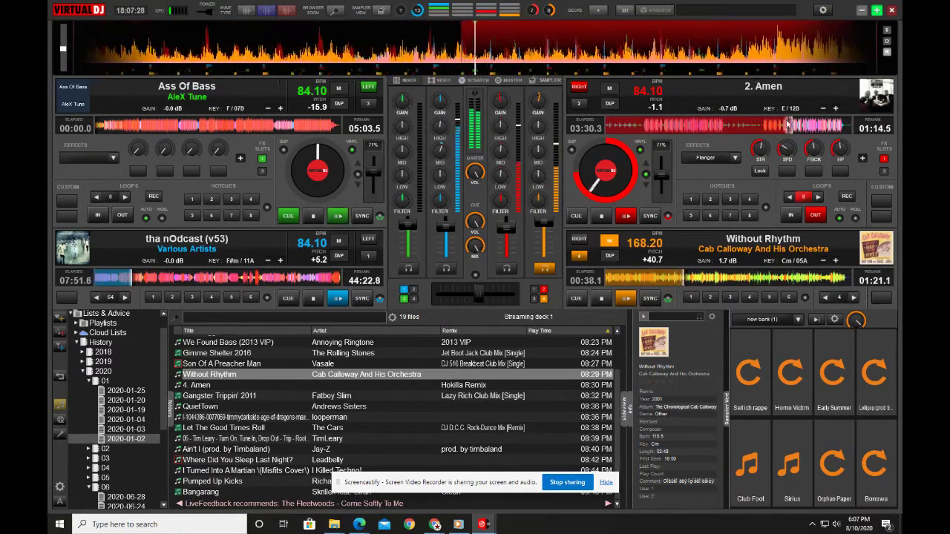
Shift the key of 2. Amen to C# and the key of tha nOdcast (v53) to C#m
click(835, 108)
click(835, 108)
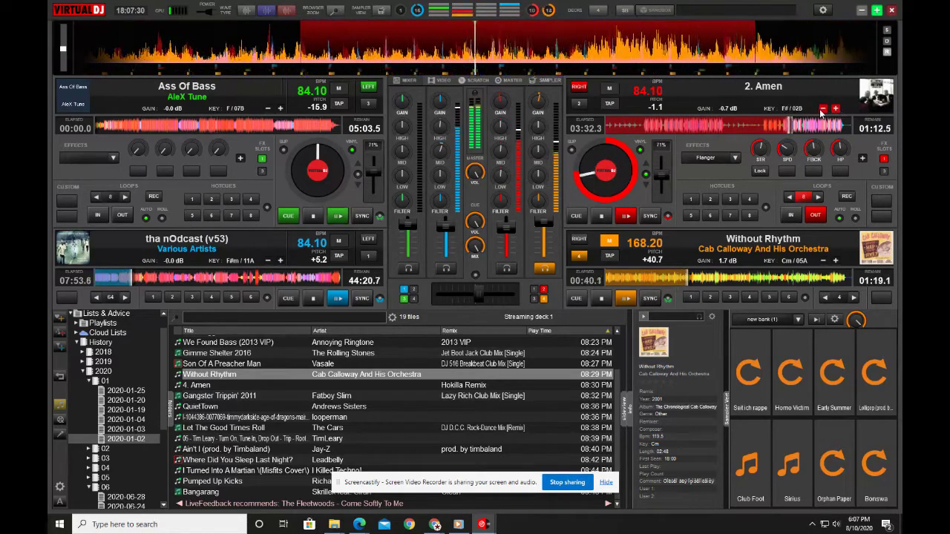
click(822, 109)
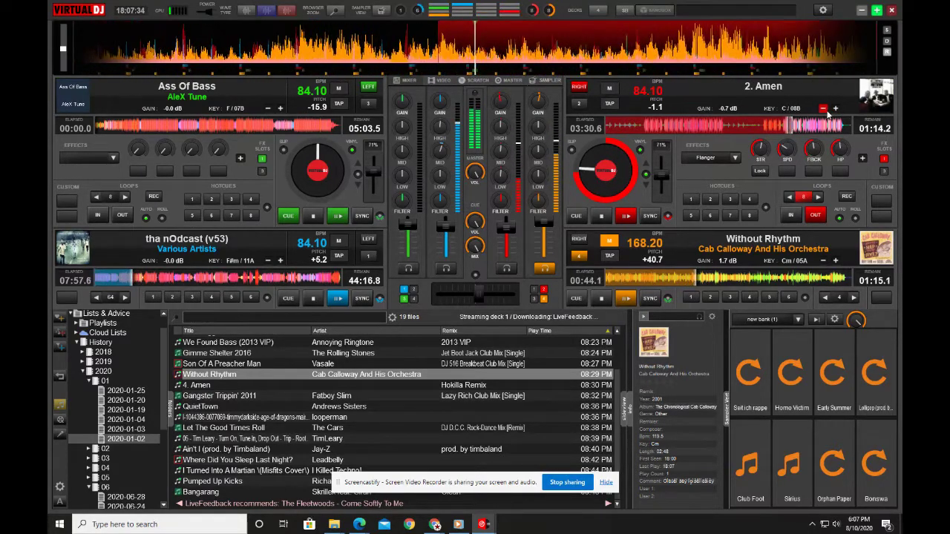
click(279, 260)
click(279, 261)
click(279, 260)
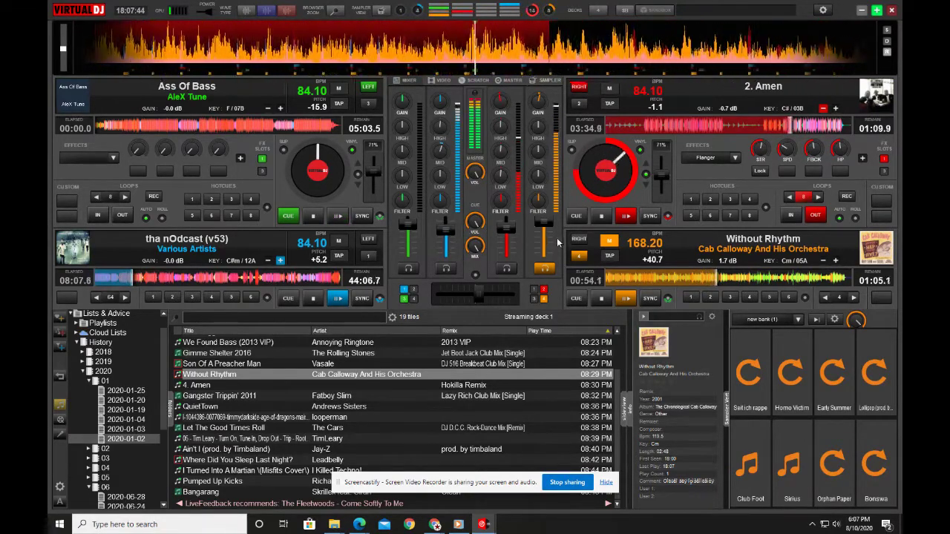
Turn up the filter on Without Rhythm on deck 4 and lower its volume level slightly
drag(547, 202, 549, 194)
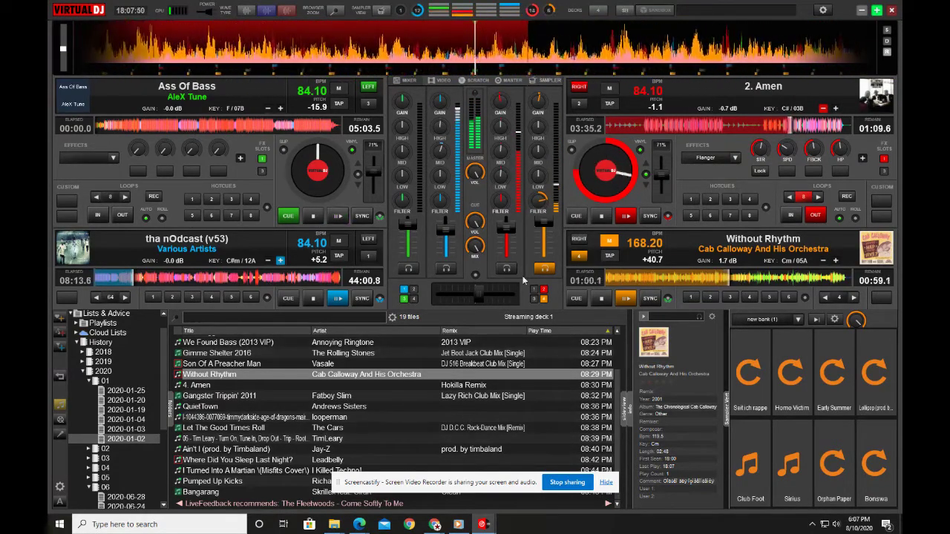
mouse_move(535, 211)
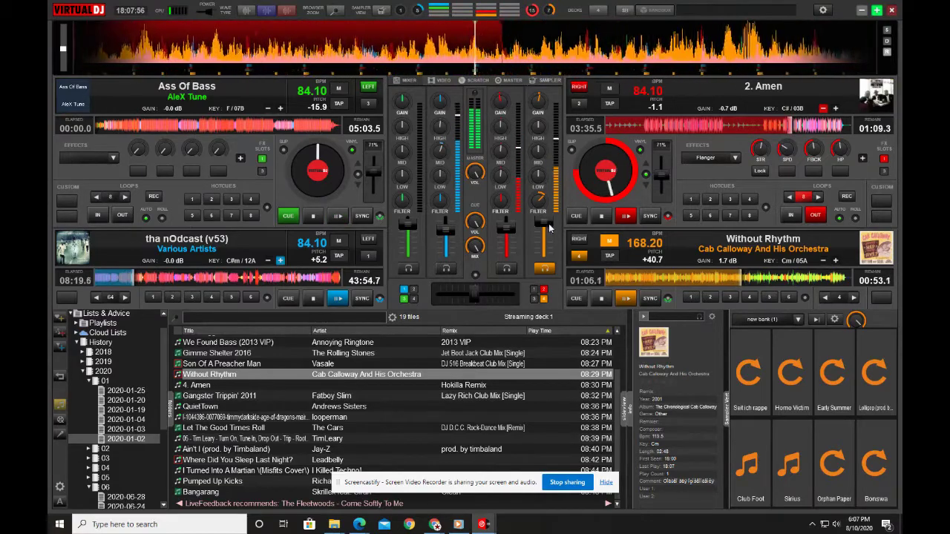
drag(549, 227, 549, 232)
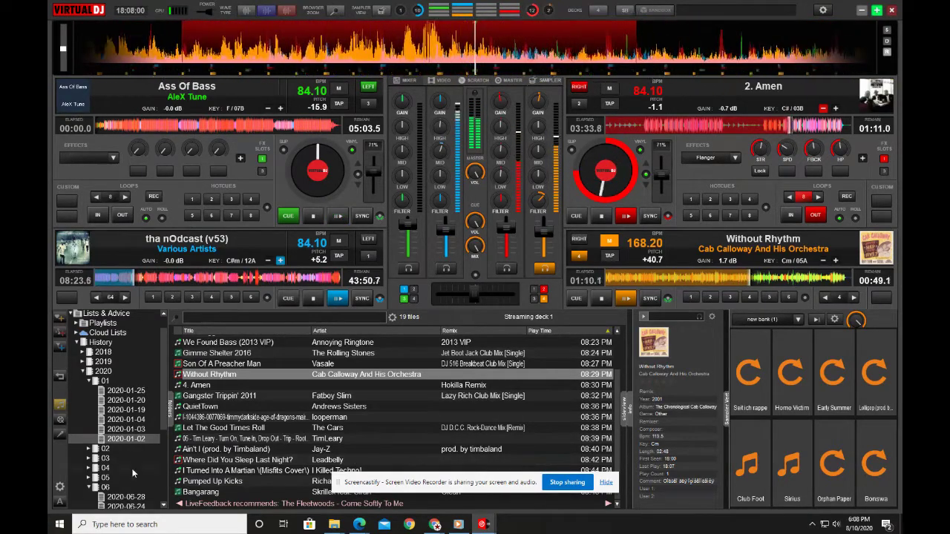
Load Walking By from the 2020-03-21 history list onto deck 3
double_click(105, 459)
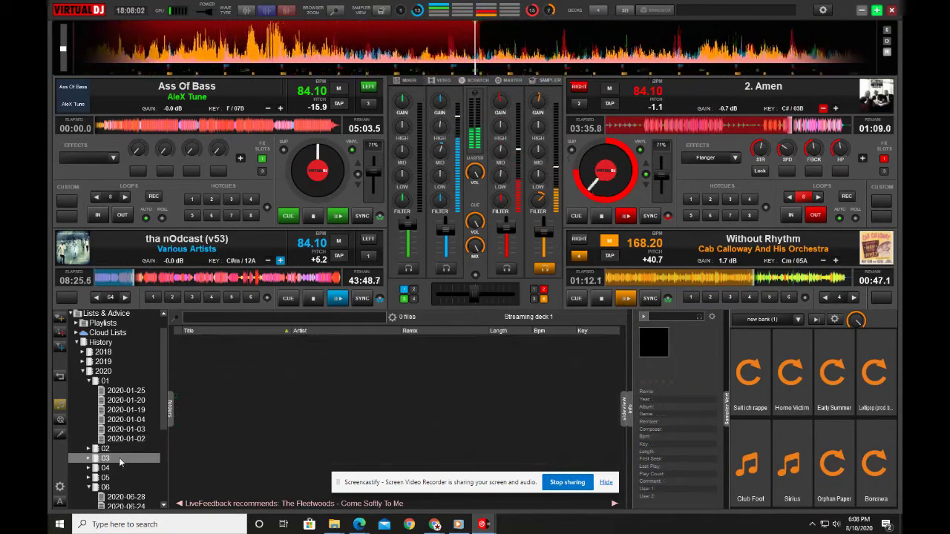
click(126, 478)
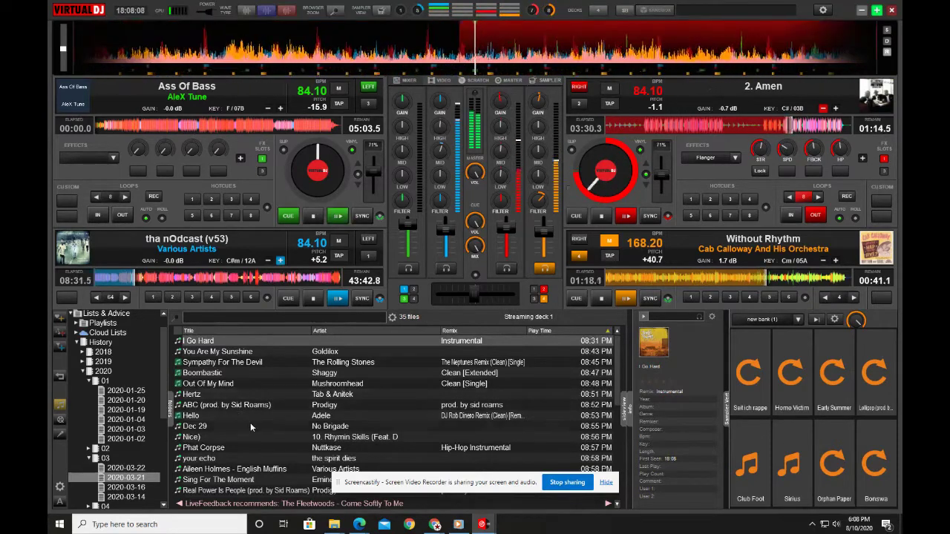
scroll(250, 422, down, 2)
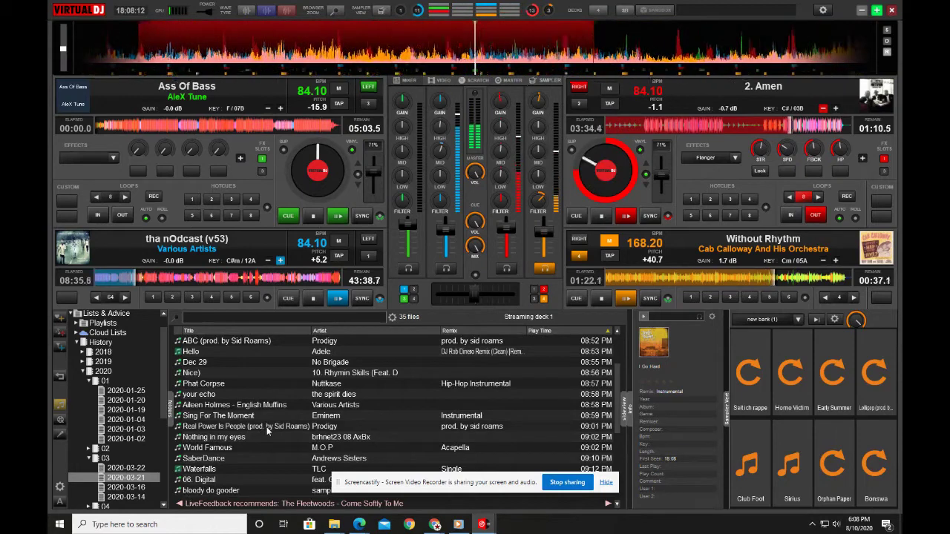
scroll(275, 434, down, 3)
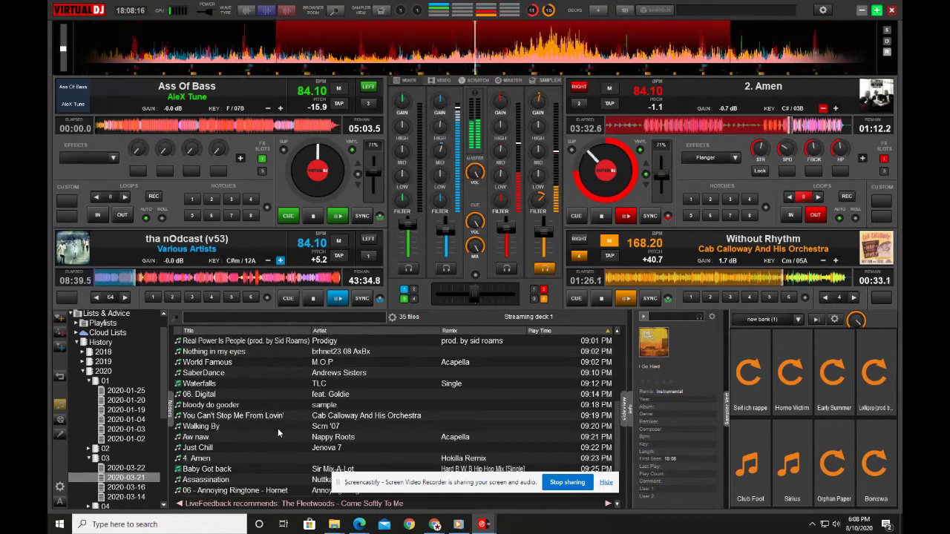
drag(277, 429, 291, 147)
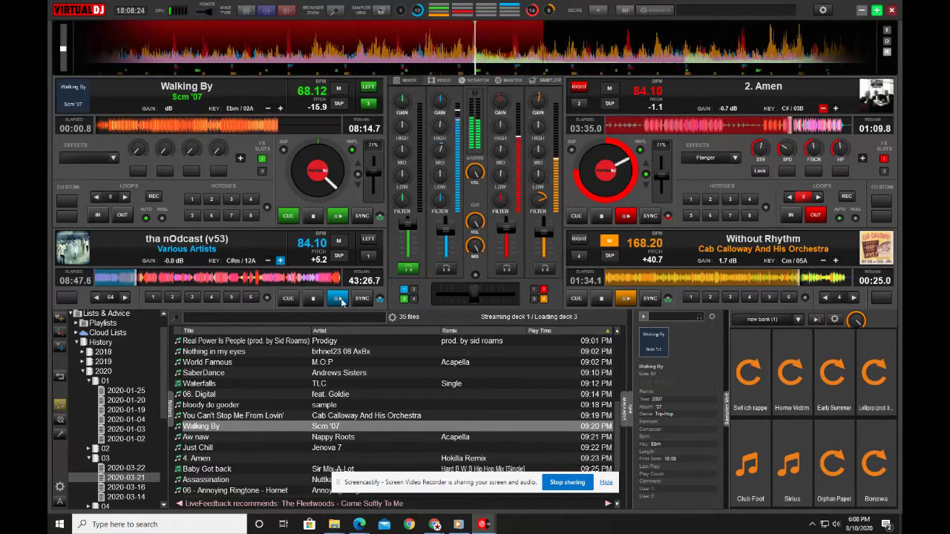
Lower the volume of tha nOdcast (v53) on deck 1 slightly and adjust the volume of 2. Amen on deck 2
drag(445, 231, 455, 242)
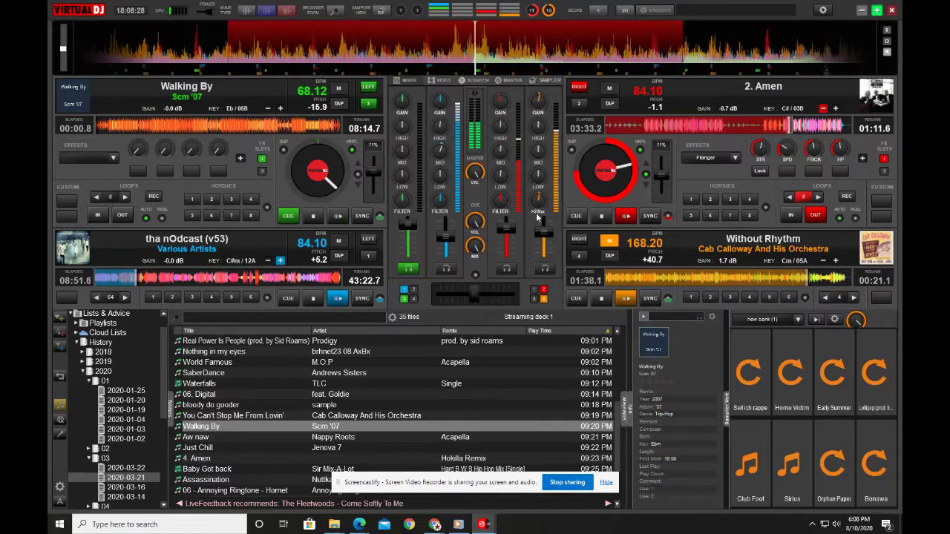
drag(506, 227, 509, 243)
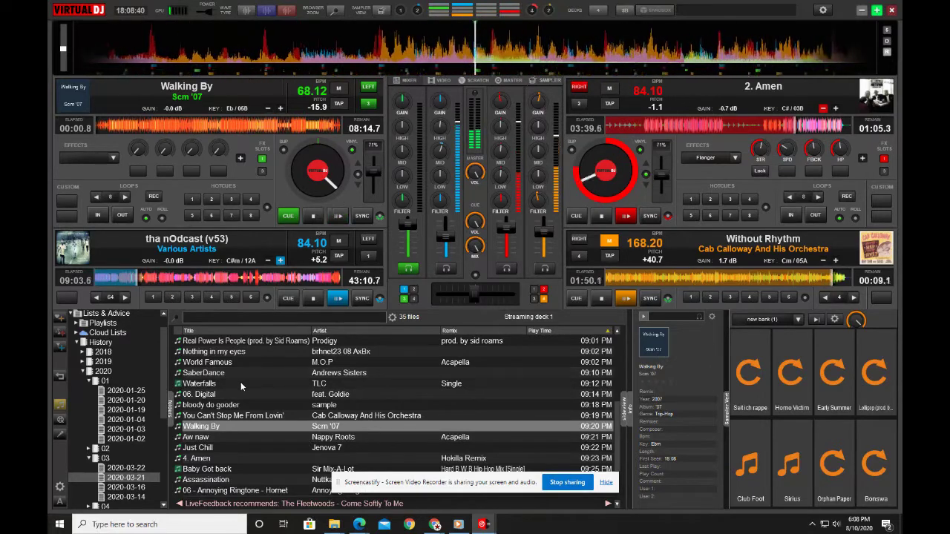
Load Rainbow In The Sky from the 2020-03-16 history list onto deck 3 and play it synced to 168.20 BPM
scroll(291, 429, down, 2)
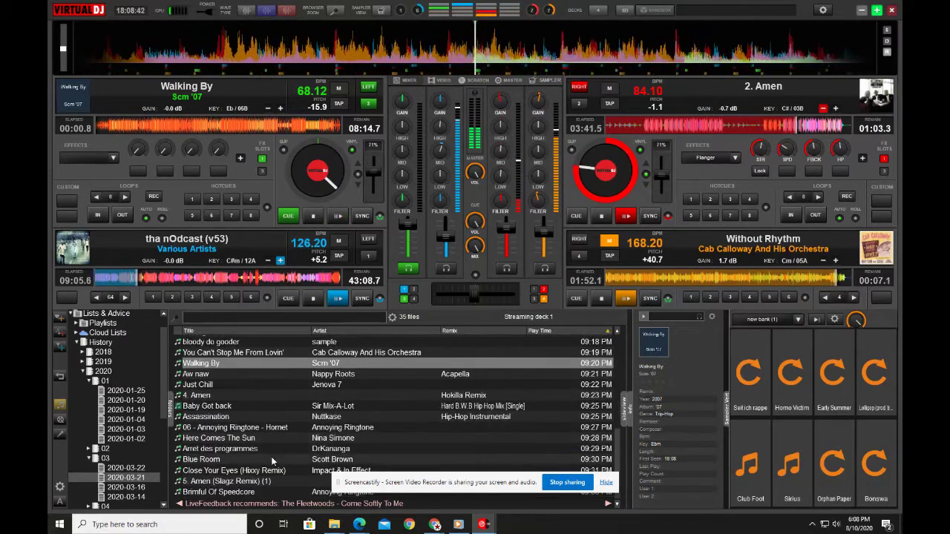
click(138, 487)
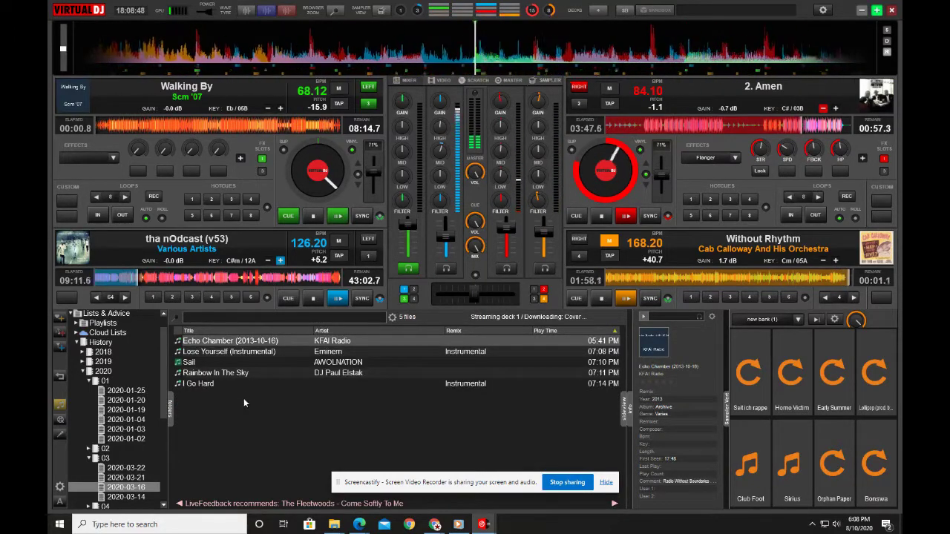
click(251, 372)
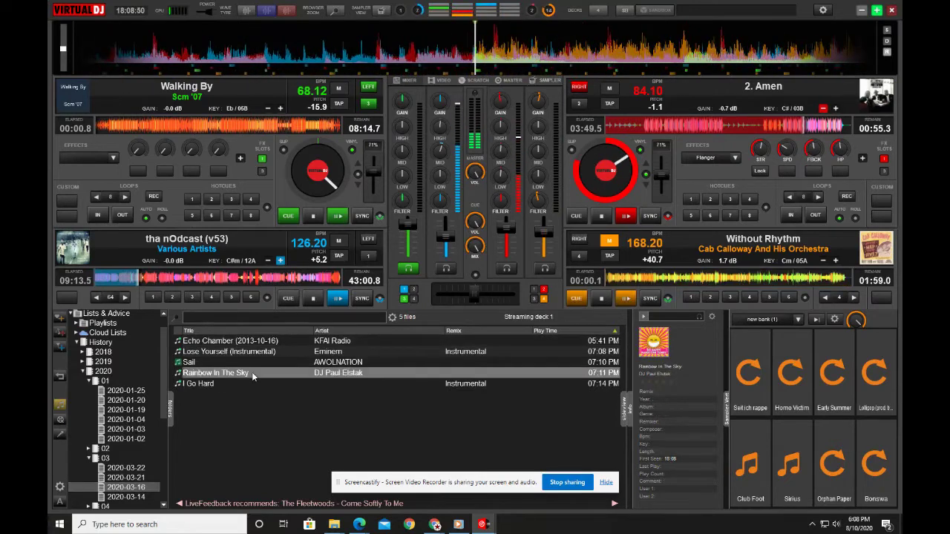
drag(252, 371, 194, 124)
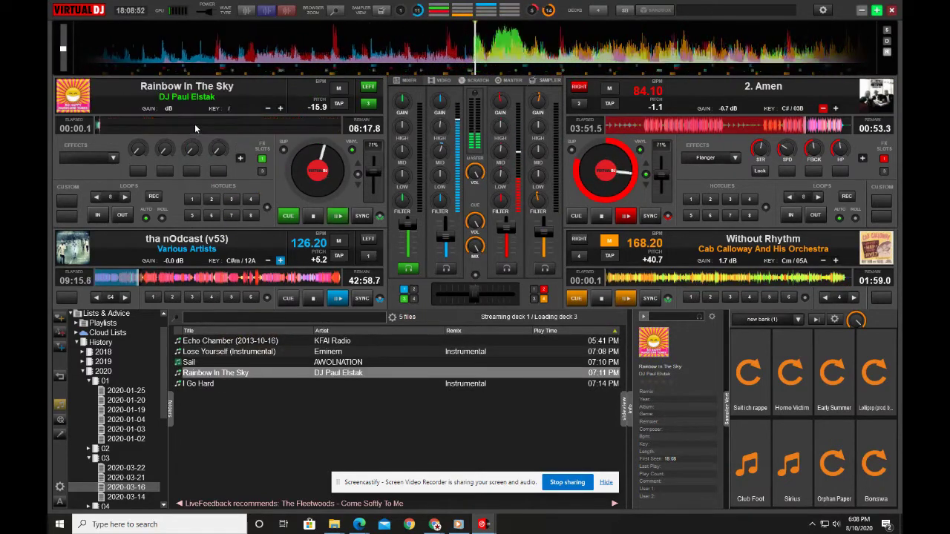
click(363, 217)
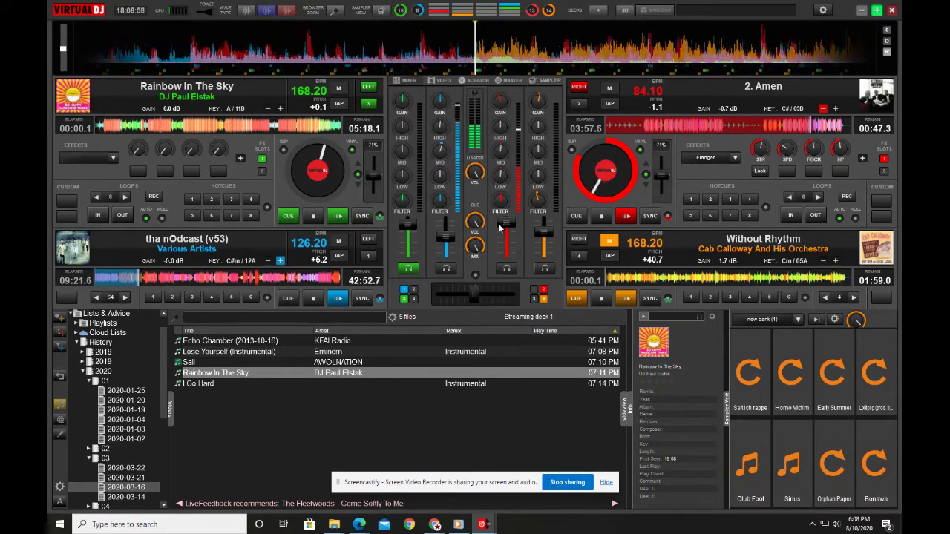
click(338, 217)
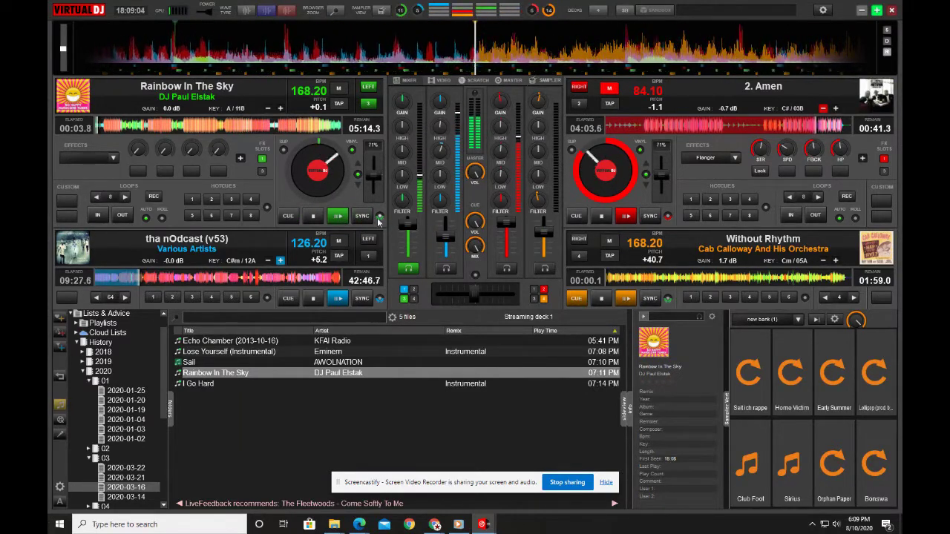
Sync tha nOdcast (v53) on deck 1 to 168.20 BPM and raise its volume slightly
click(361, 299)
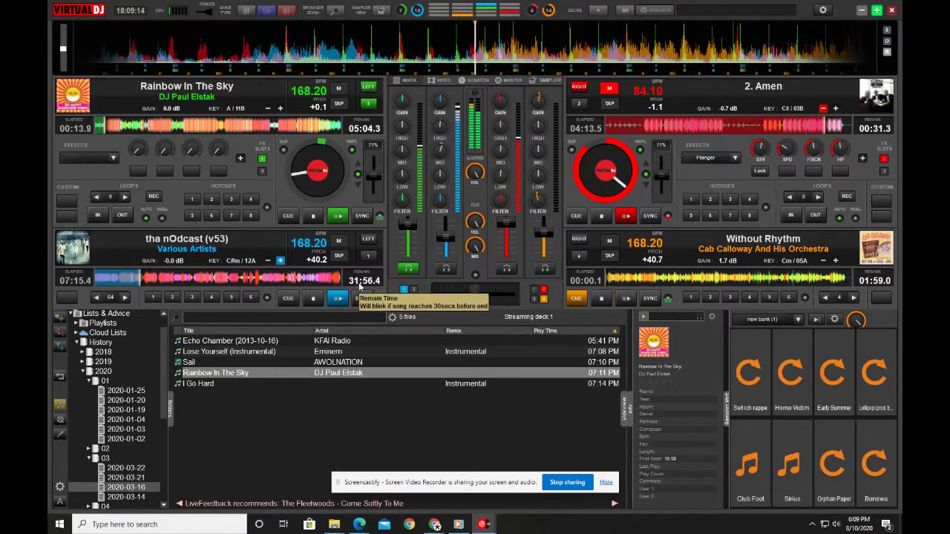
drag(444, 239, 449, 228)
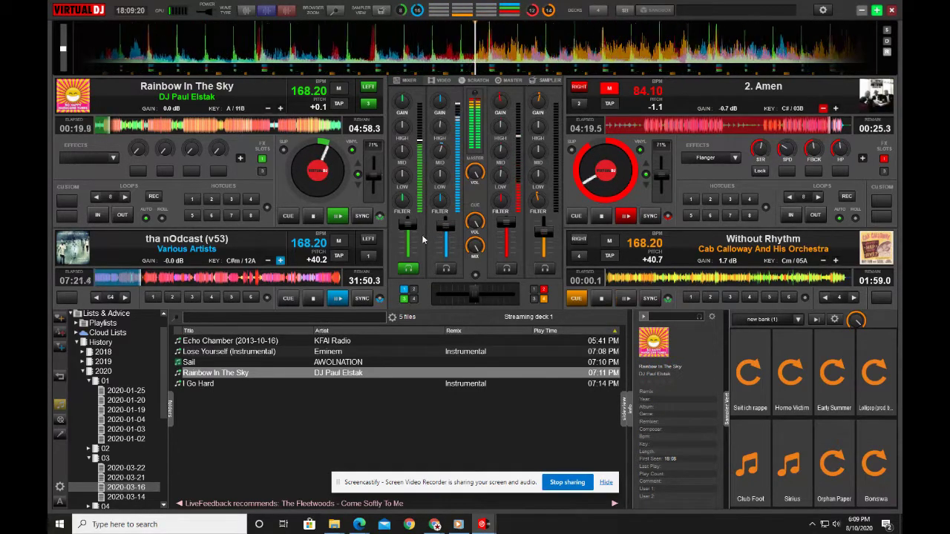
click(362, 299)
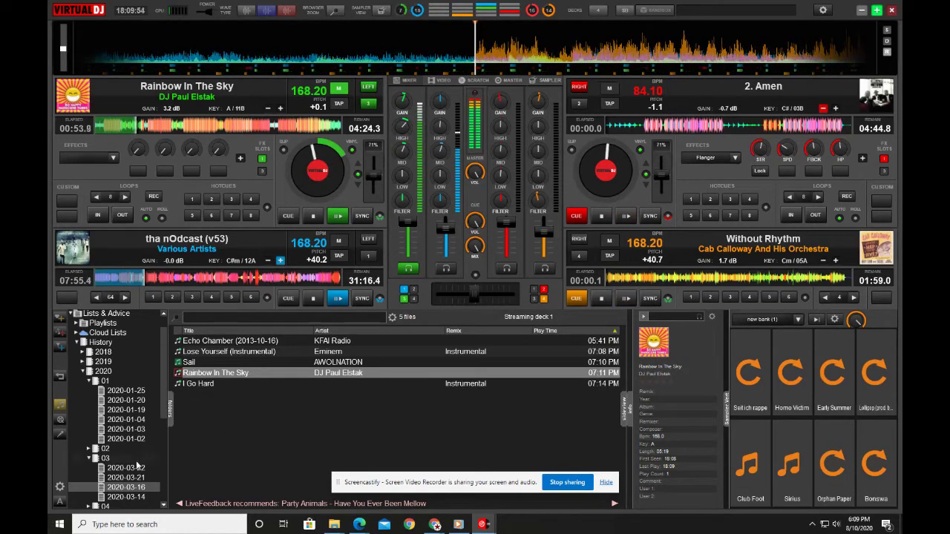
Load Wide Open! [Hardcor Remix] from the 2020-03-14 history list onto deck 4 and play it synced to 168.20 BPM
click(124, 497)
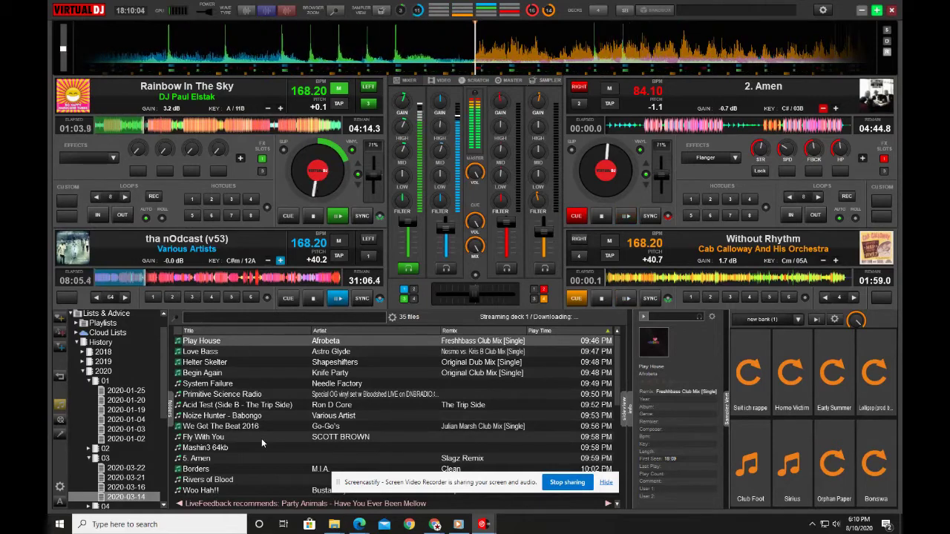
scroll(260, 451, down, 4)
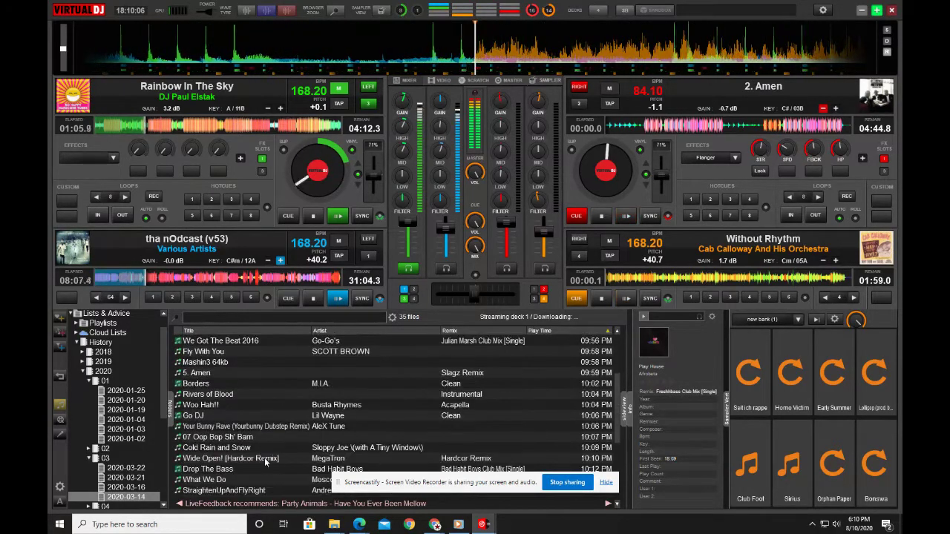
scroll(265, 458, down, 1)
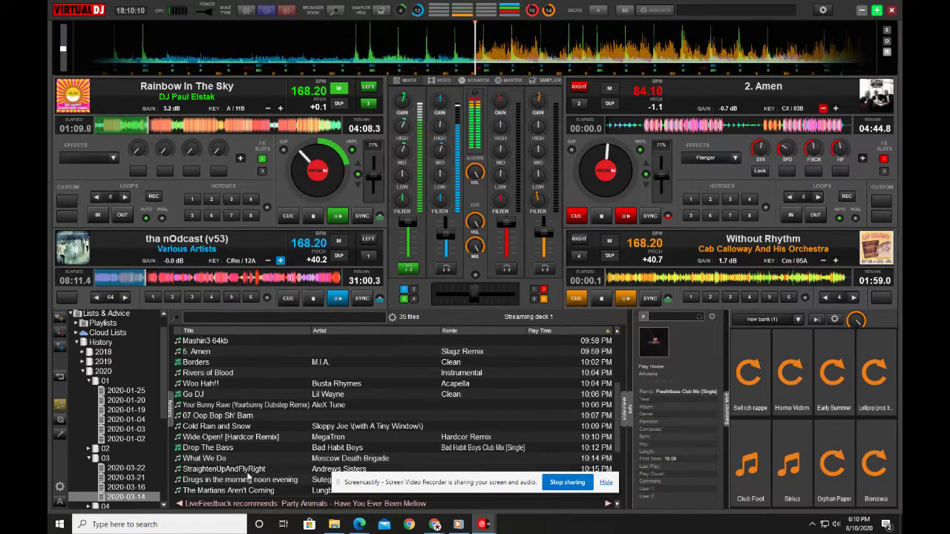
double_click(230, 437)
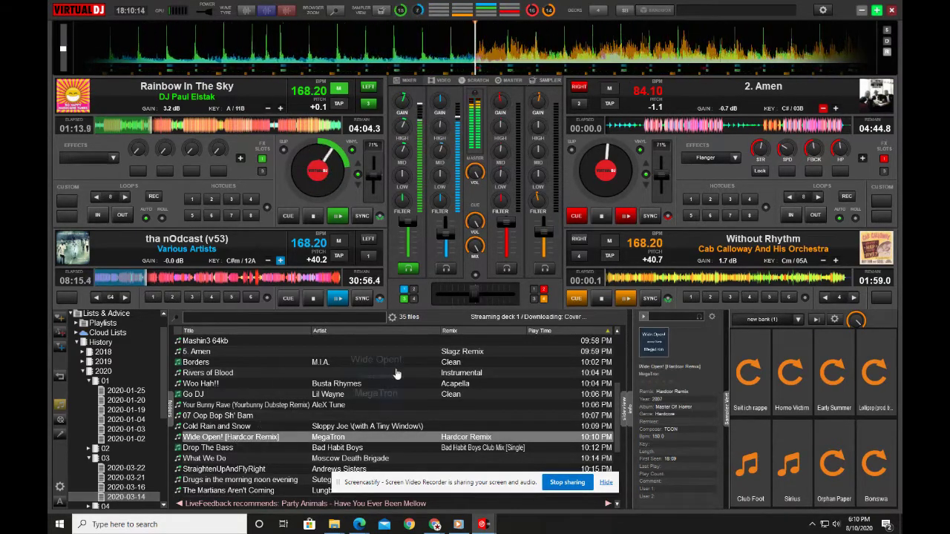
click(650, 297)
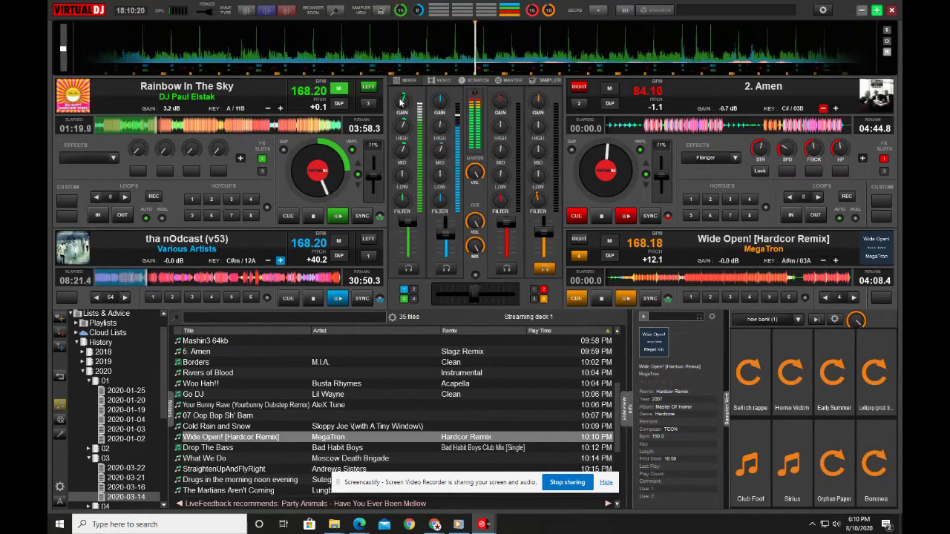
click(649, 297)
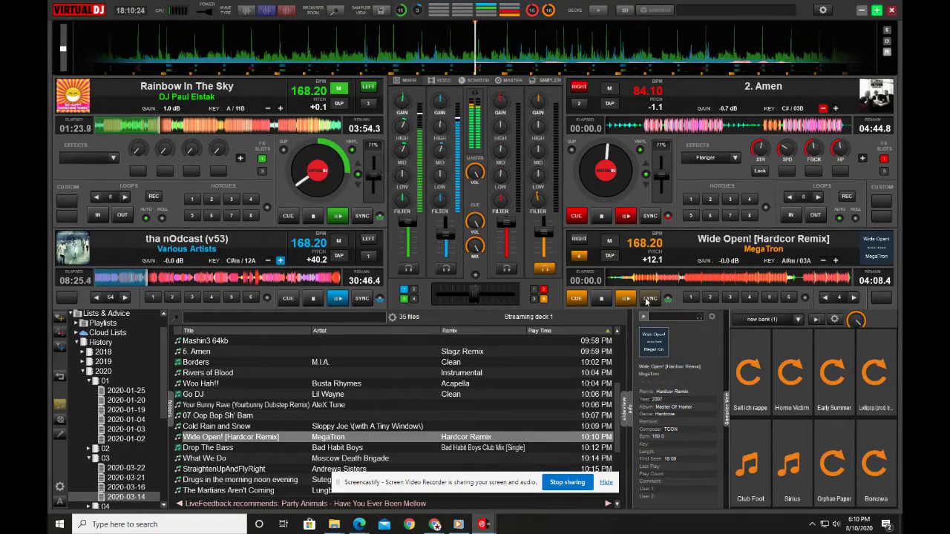
click(625, 299)
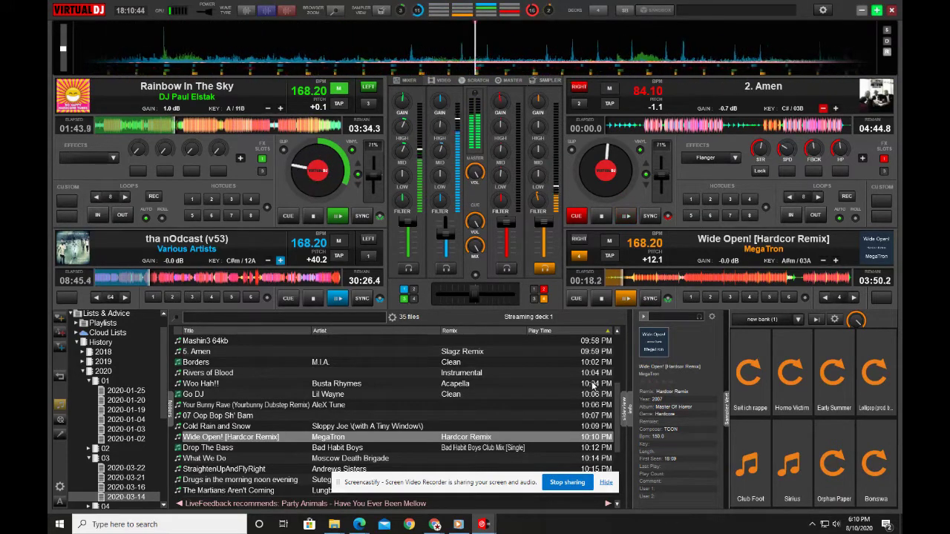
Adjust the filter and gain of Wide Open! [Hardcor Remix] on deck 4
drag(537, 199, 540, 202)
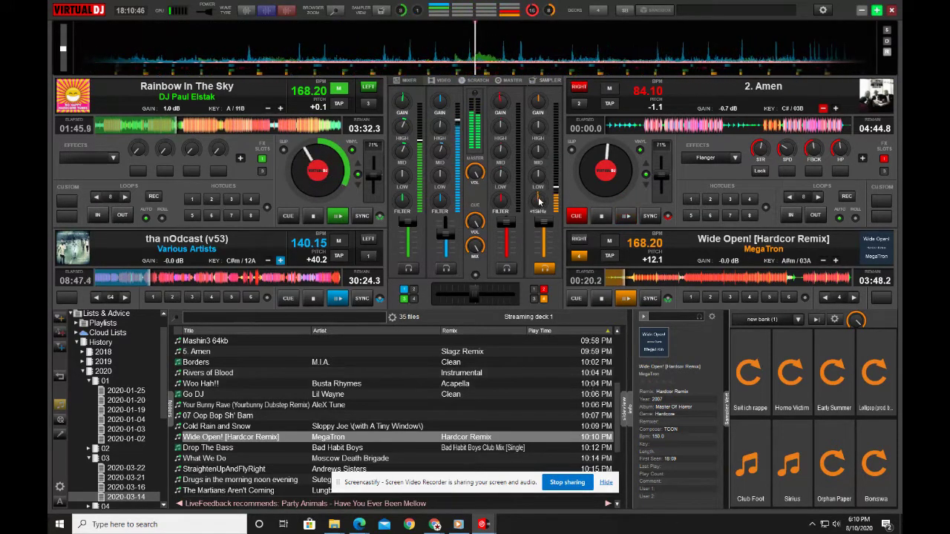
drag(542, 100, 527, 130)
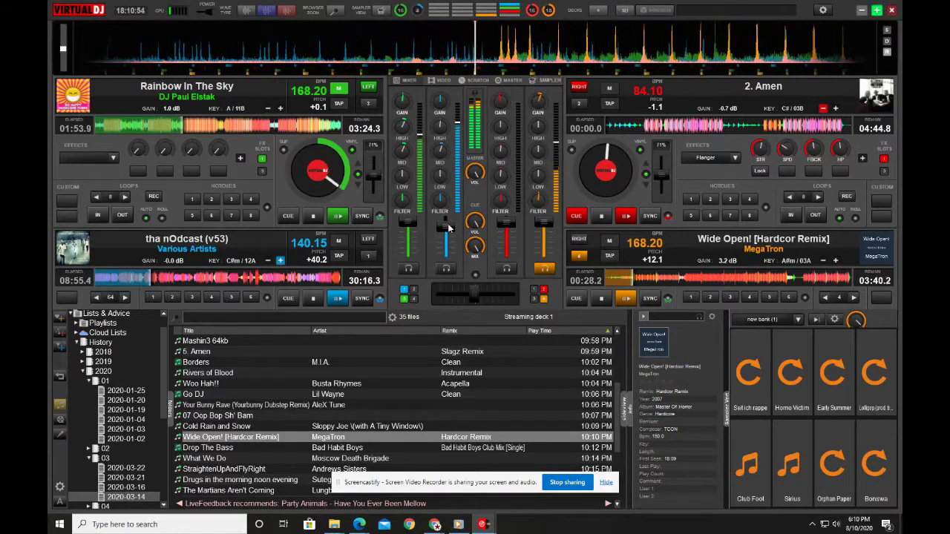
Sync tha nOdcast (v53) to 84.10 BPM and lower the volume of Wide Open! [Hardcor Remix] on deck 4 slightly
mouse_move(448, 228)
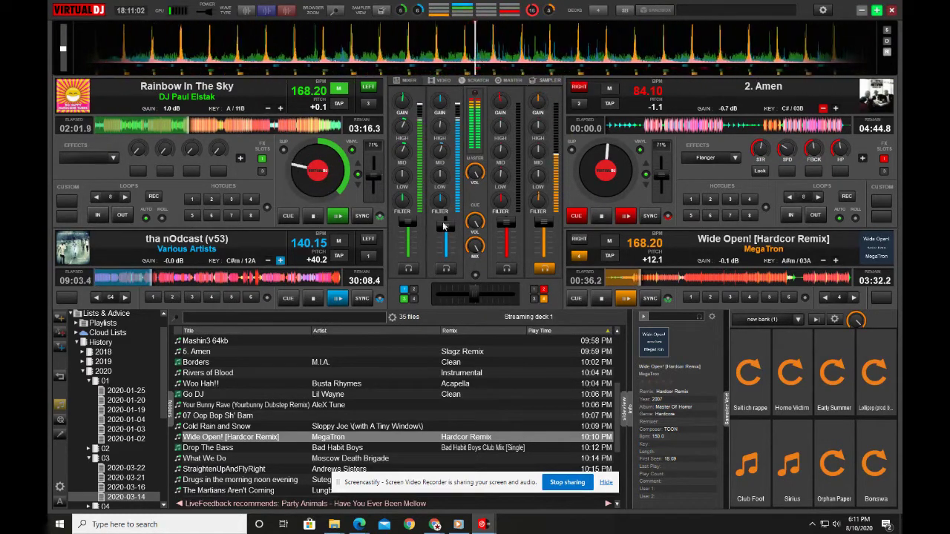
click(363, 299)
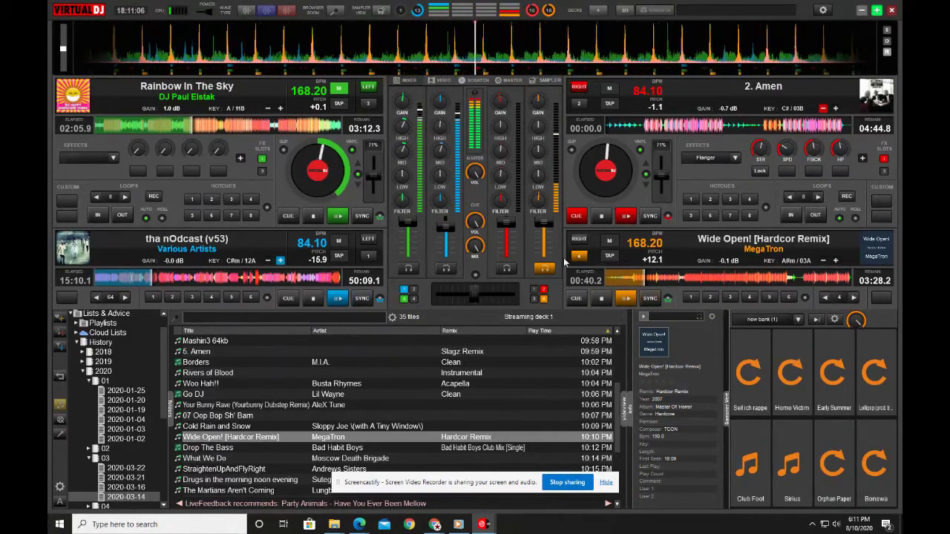
drag(542, 222, 546, 236)
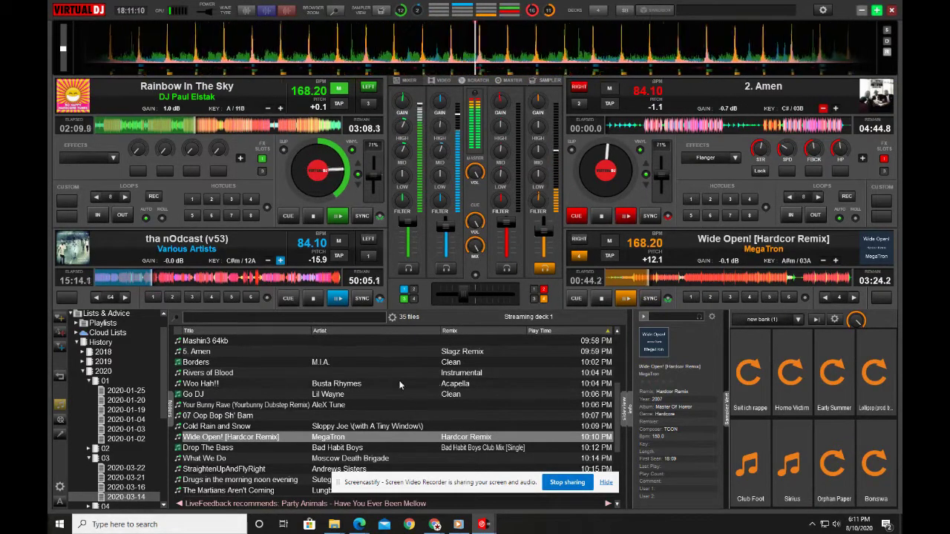
scroll(336, 429, down, 3)
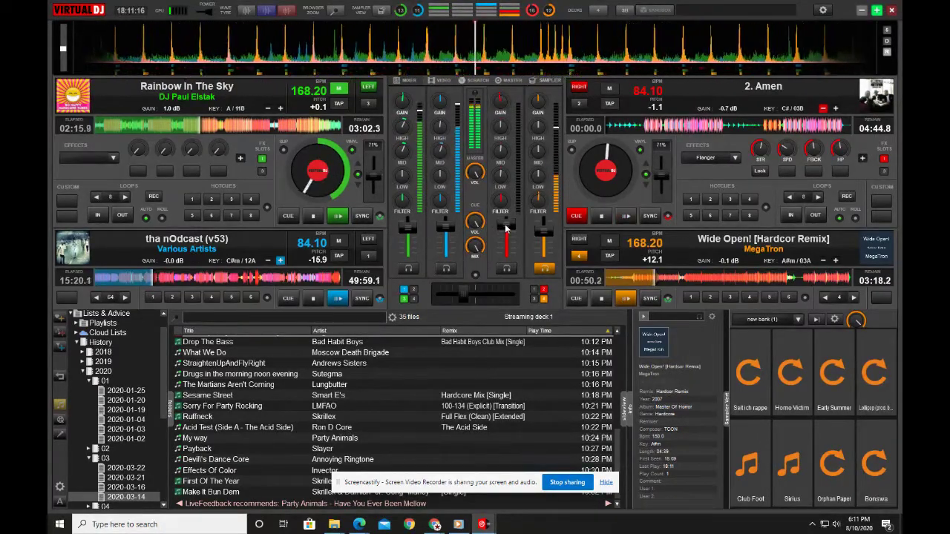
drag(546, 222, 549, 233)
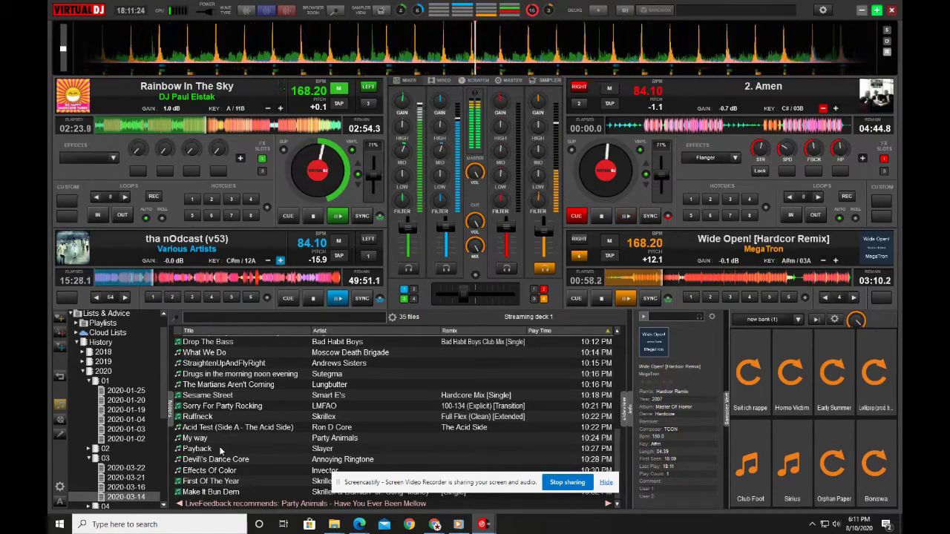
Load Brimful Of Speedcore from the 2020-03-21 history list onto deck 2 and play it at 168.20 BPM
click(131, 478)
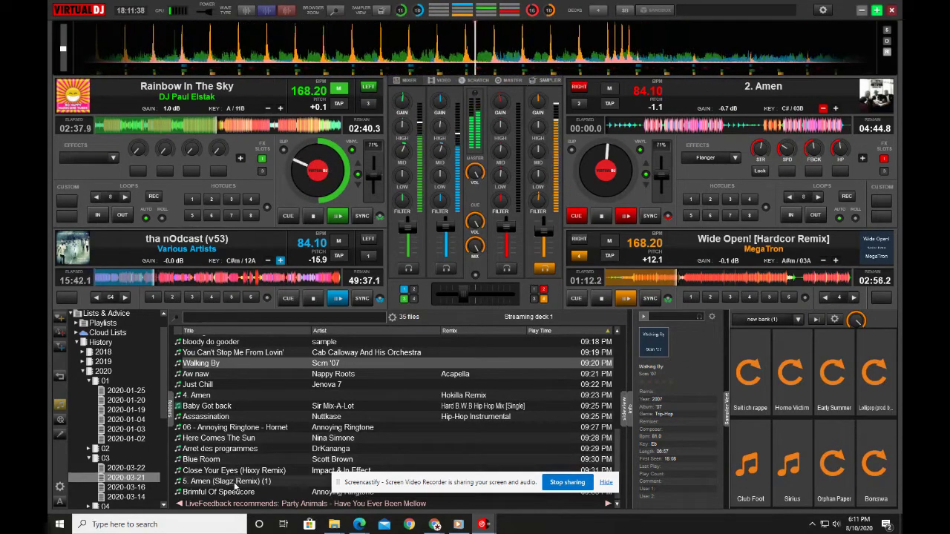
drag(230, 496, 653, 208)
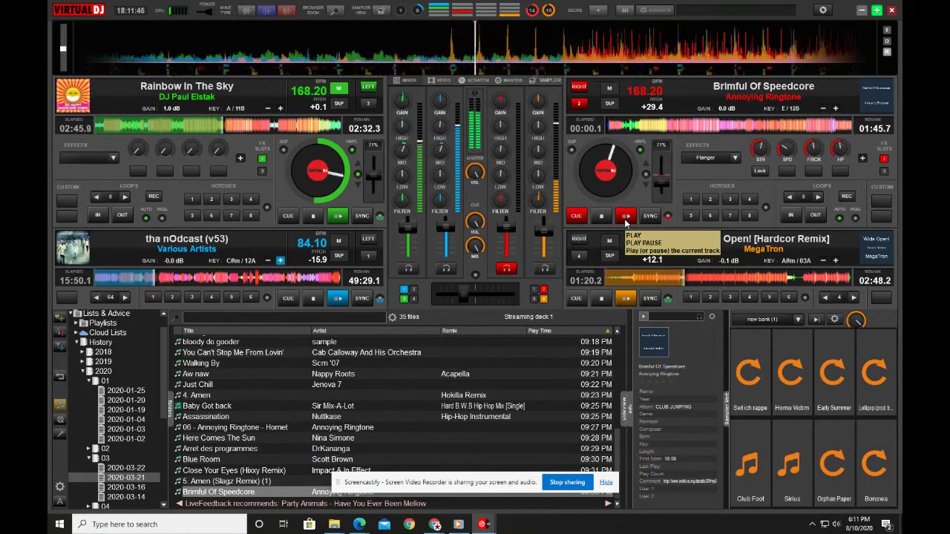
click(625, 217)
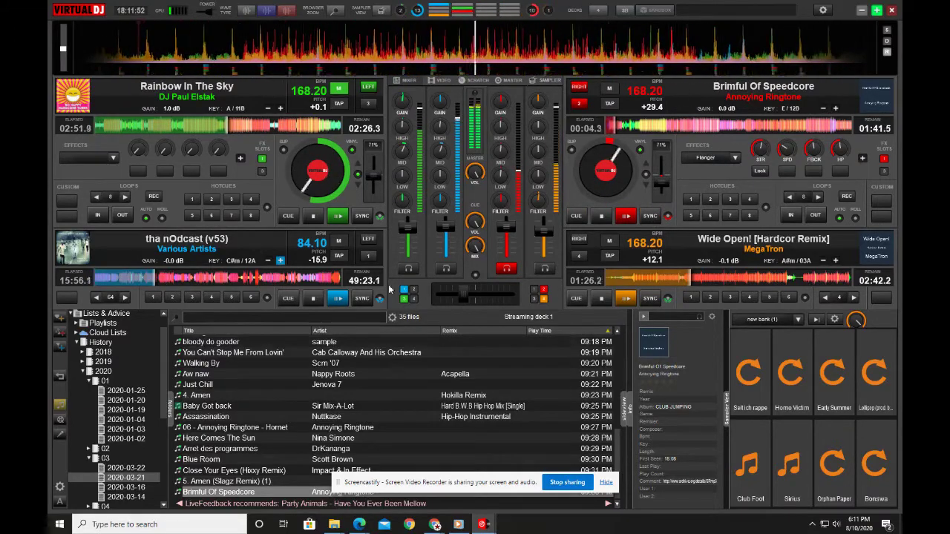
Lower the volume of tha nOdcast (v53) on deck 1 slightly and return the crossfader to the center
drag(446, 253, 451, 239)
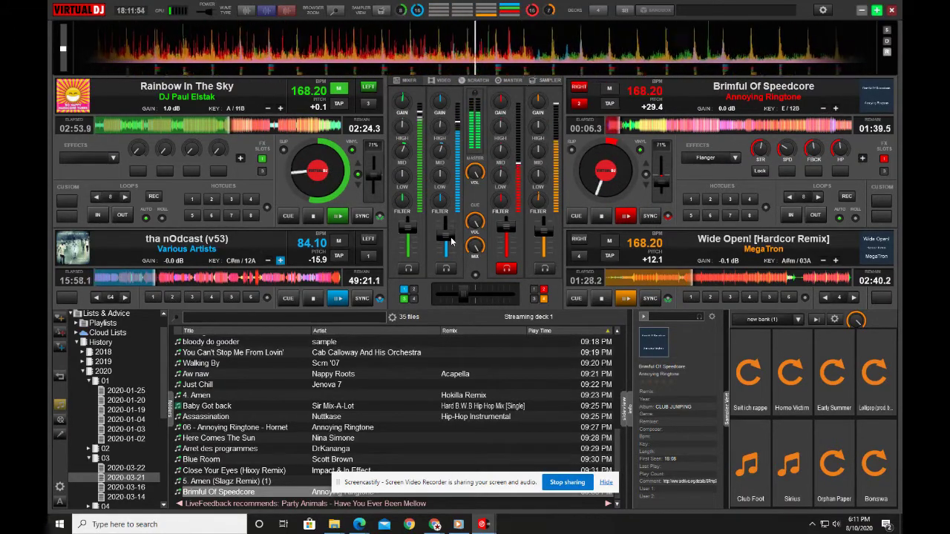
drag(461, 292, 473, 294)
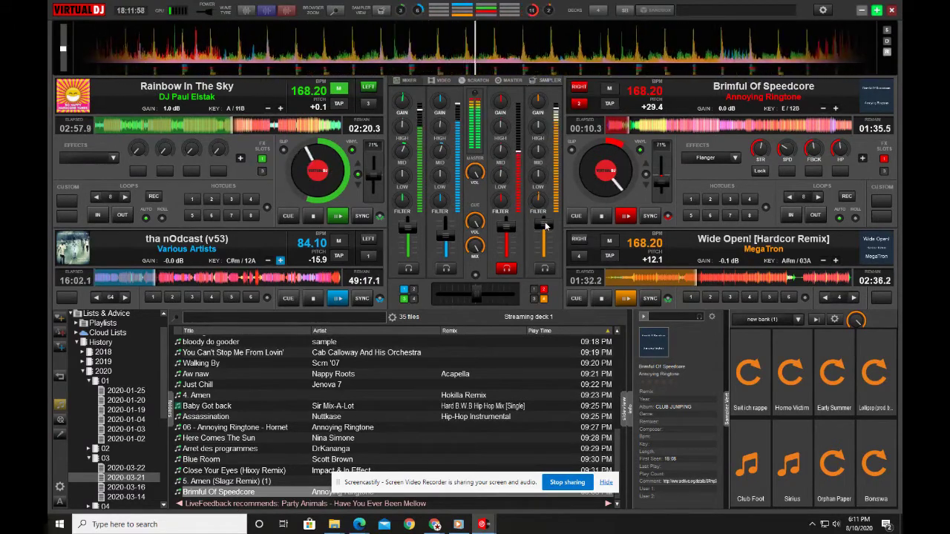
Fade out tha nOdcast (v53) on deck 1 completely and stop its playback
drag(446, 227, 446, 256)
click(312, 298)
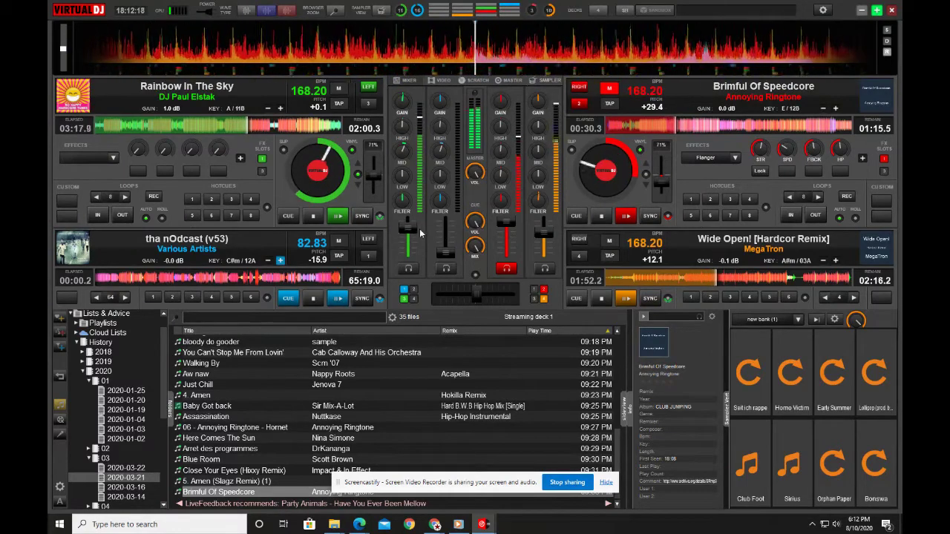
Raise the volumes of Wide Open! and Rainbow In The Sky slightly, and set Brimful Of Speedcore's gain to 4.5 dB
drag(544, 234, 546, 225)
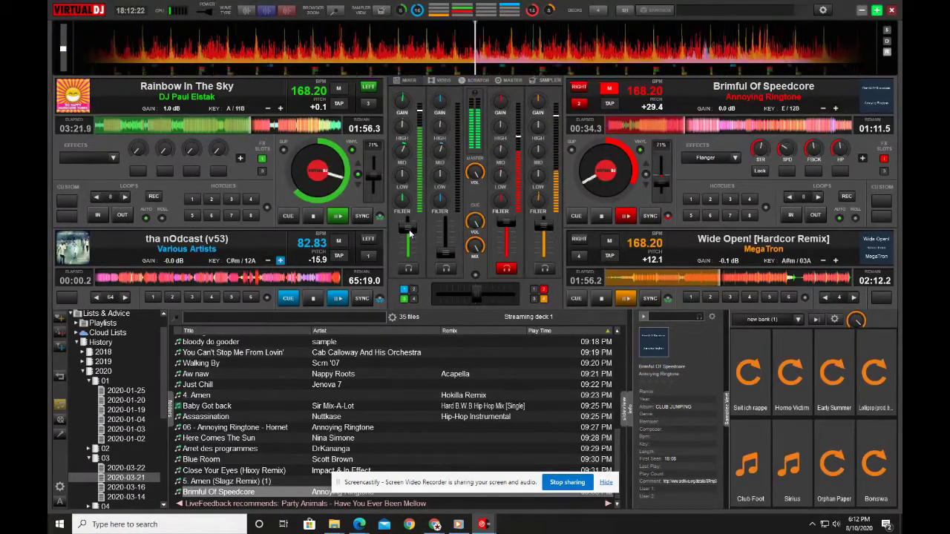
drag(409, 233, 411, 227)
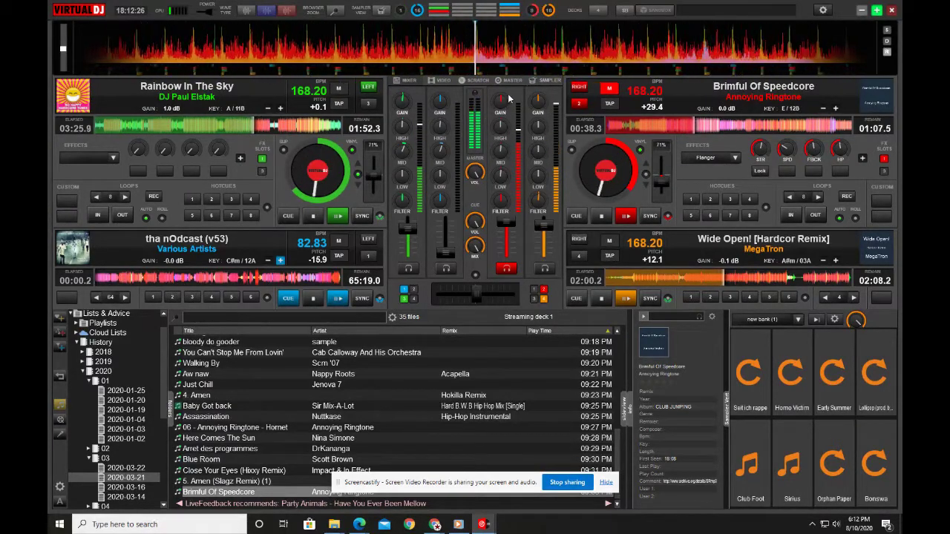
drag(508, 98, 503, 132)
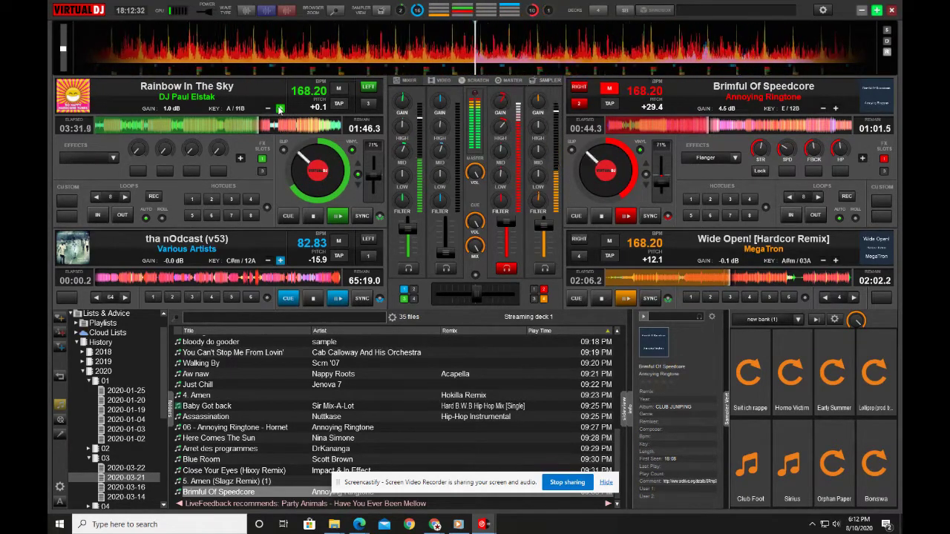
Lower the key of Rainbow In The Sky to E / 12B and of Wide Open! [Hardcor Remix] to Ebm / 02A
click(269, 108)
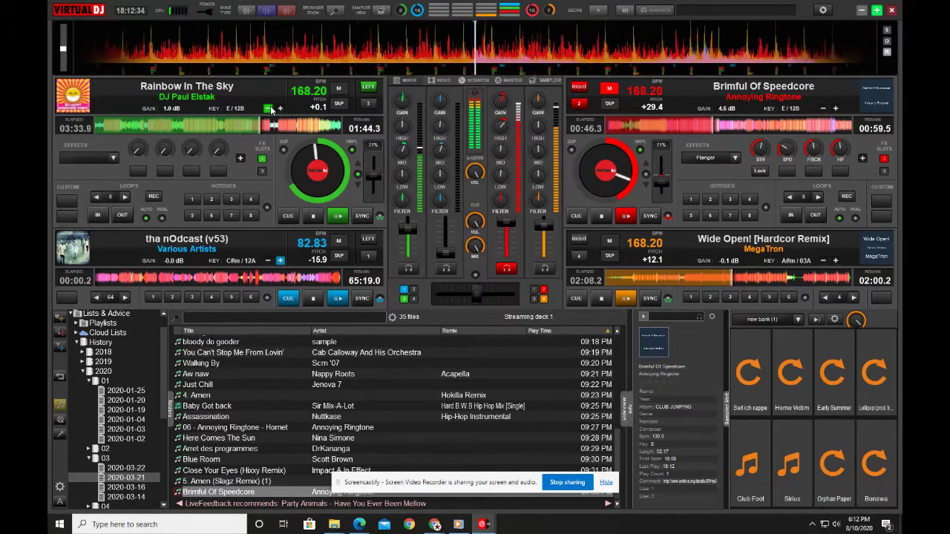
click(824, 260)
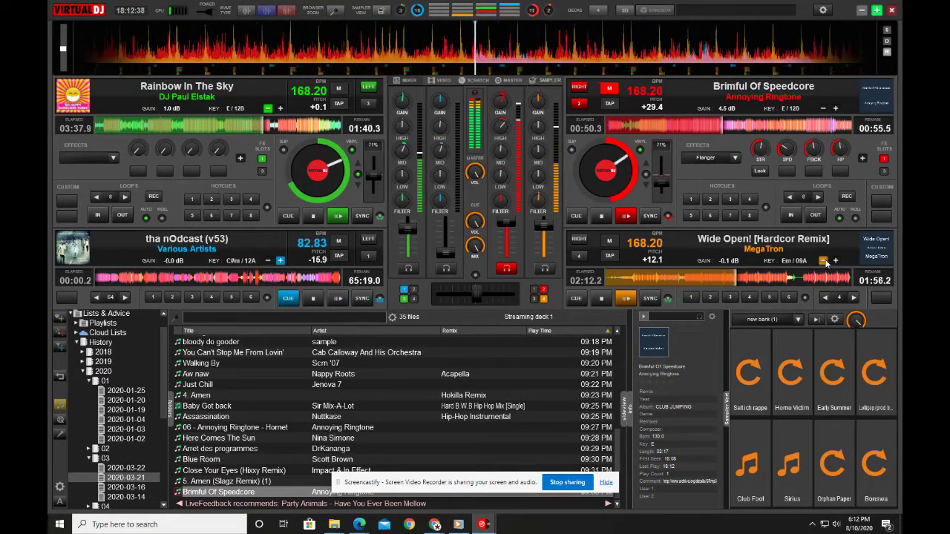
click(824, 260)
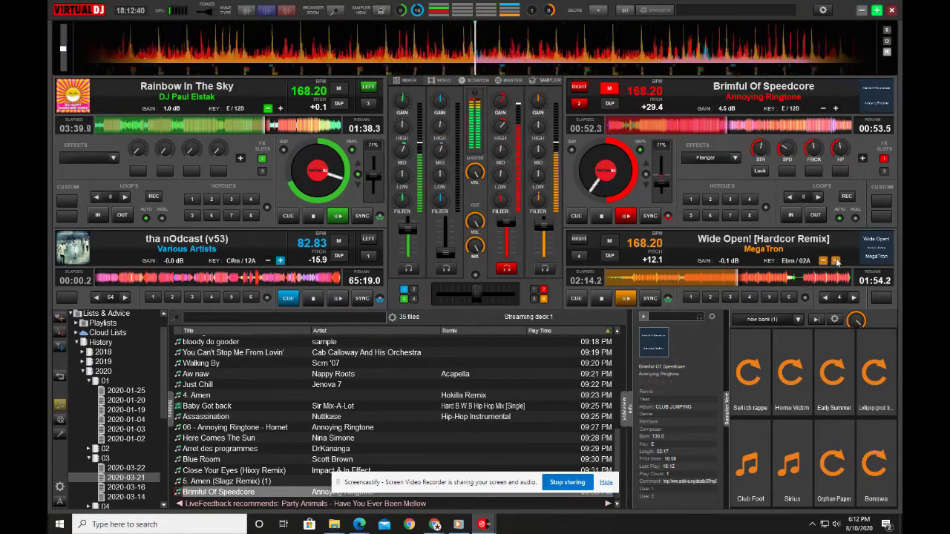
Rebalance Brimful Of Speedcore on deck 2, trying a gain of -0.7 dB before settling on 3.8 dB
drag(510, 235, 517, 227)
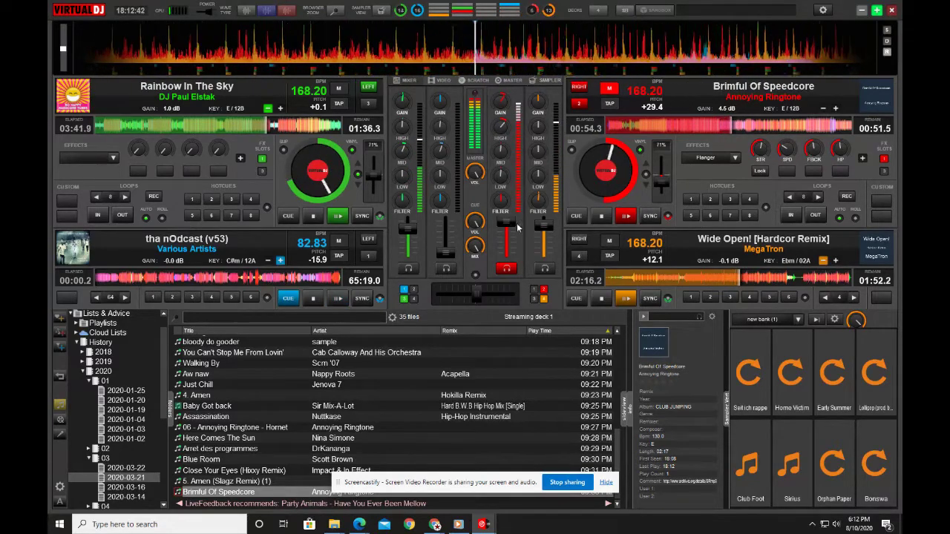
drag(501, 99, 499, 119)
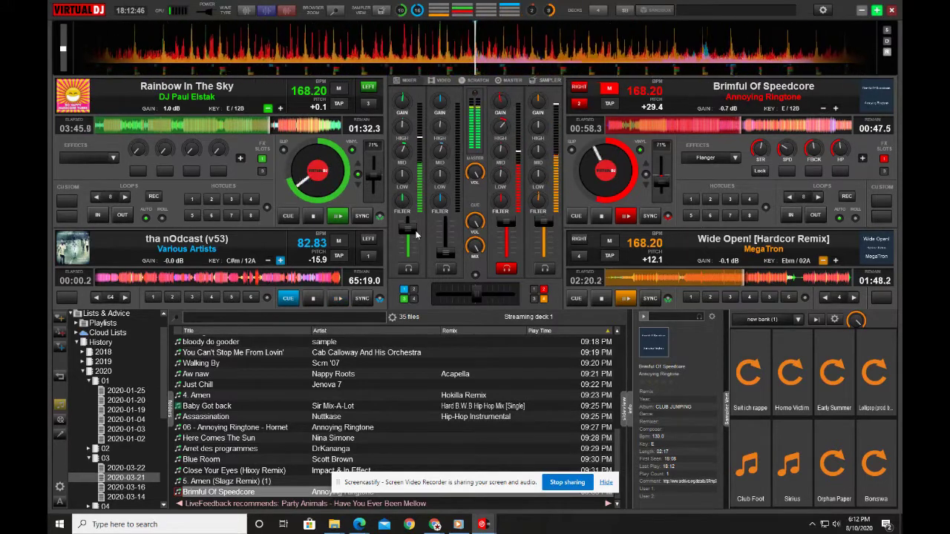
click(451, 271)
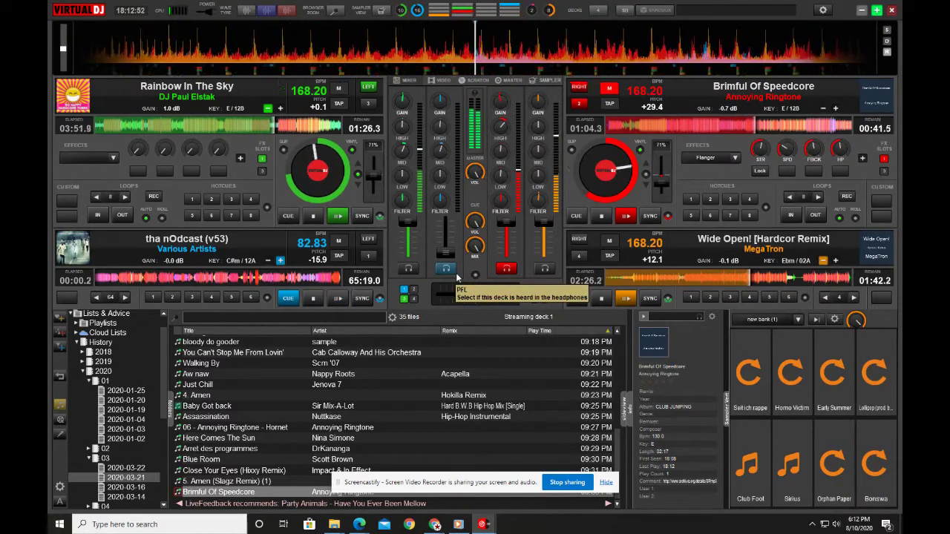
click(455, 273)
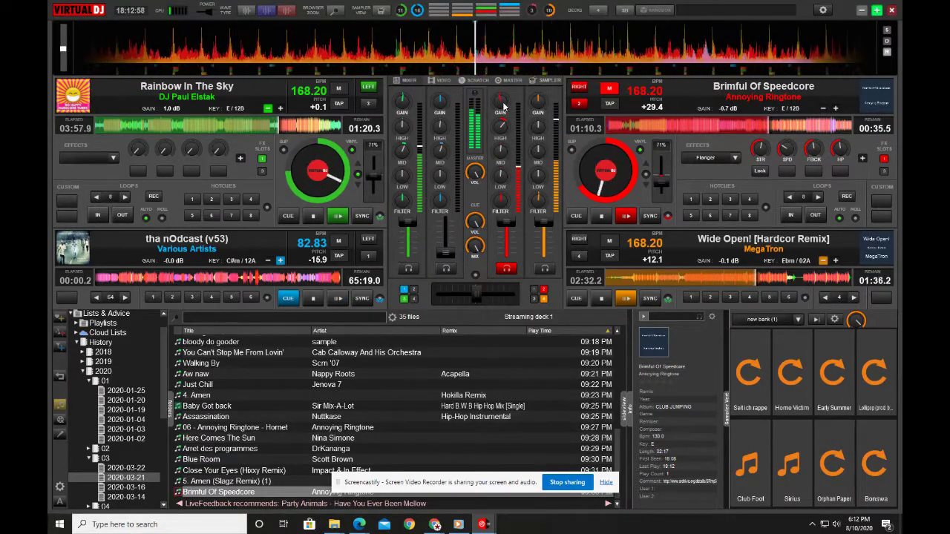
drag(504, 108, 547, 224)
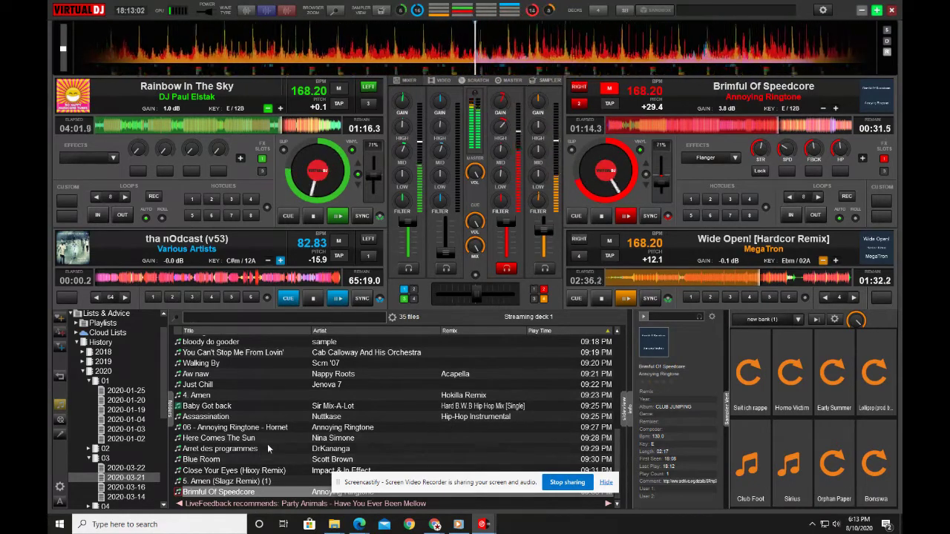
Load Jon Wayne's Edit Of The Radio Edit Of The Remix Of The Demo Tape from the 2019-07-23 history list onto deck 4
click(131, 469)
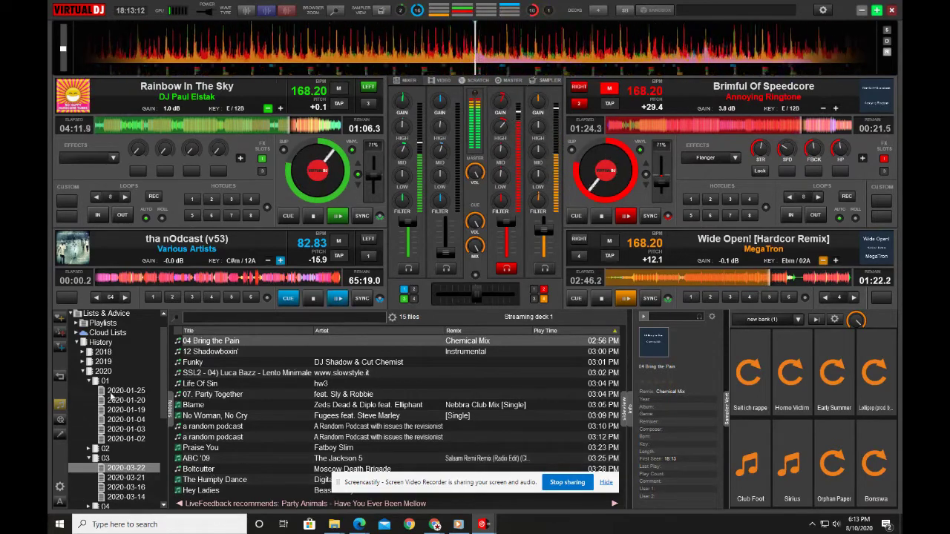
click(104, 362)
double_click(107, 364)
double_click(105, 428)
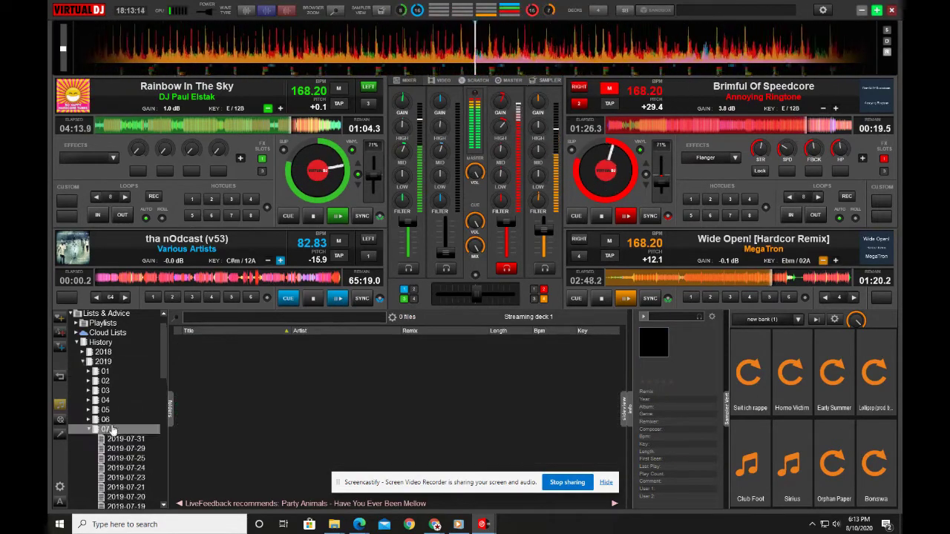
click(126, 477)
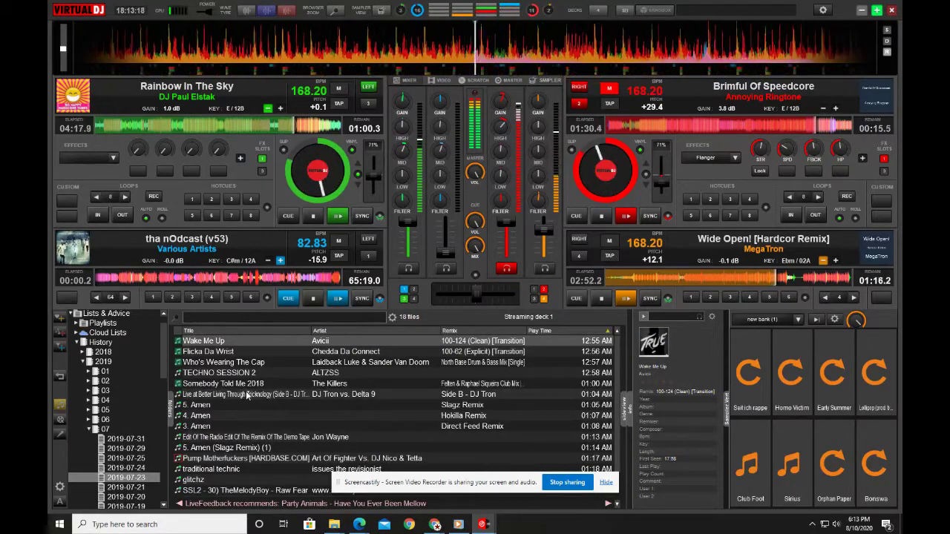
drag(247, 396, 705, 267)
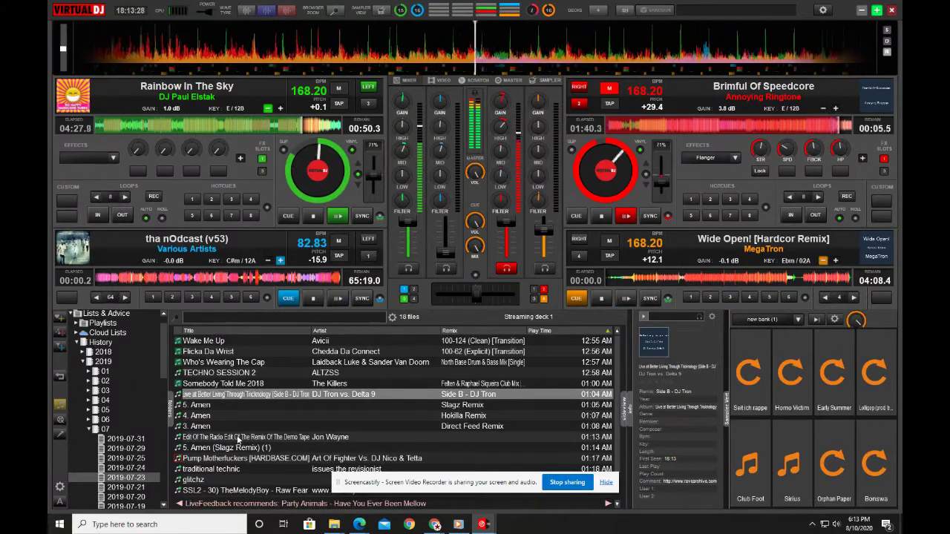
drag(237, 438, 739, 267)
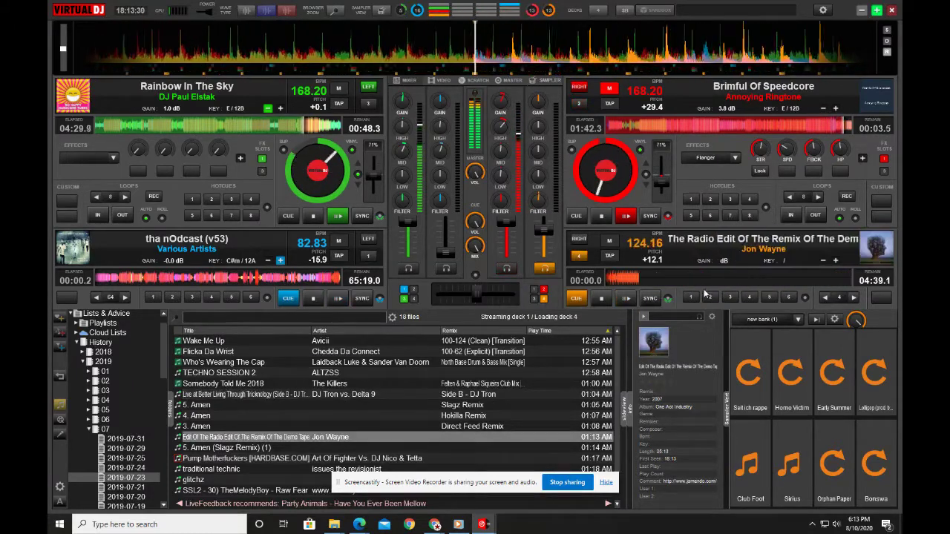
Play the Jon Wayne track on deck 4 from about 1:34 at 84.10 BPM and raise its volume slightly
click(663, 280)
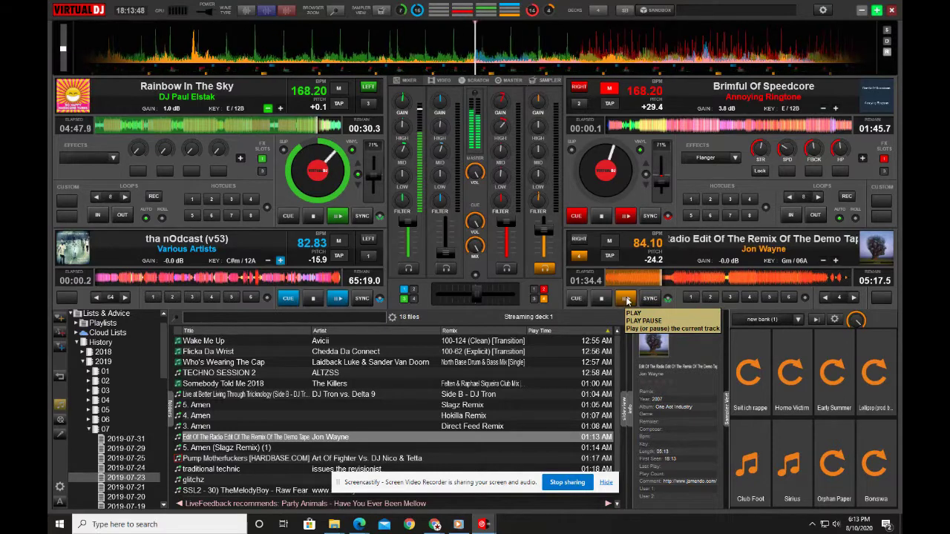
click(627, 299)
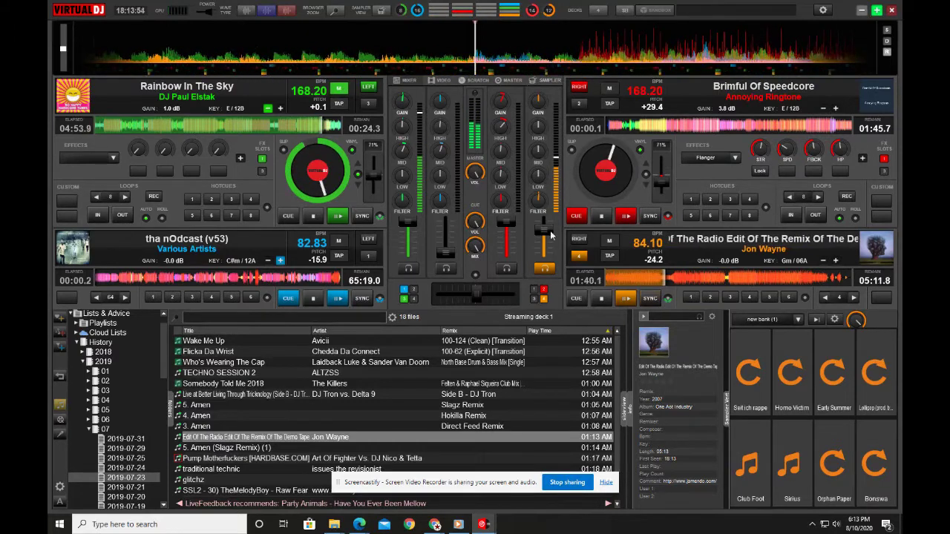
drag(551, 234, 547, 227)
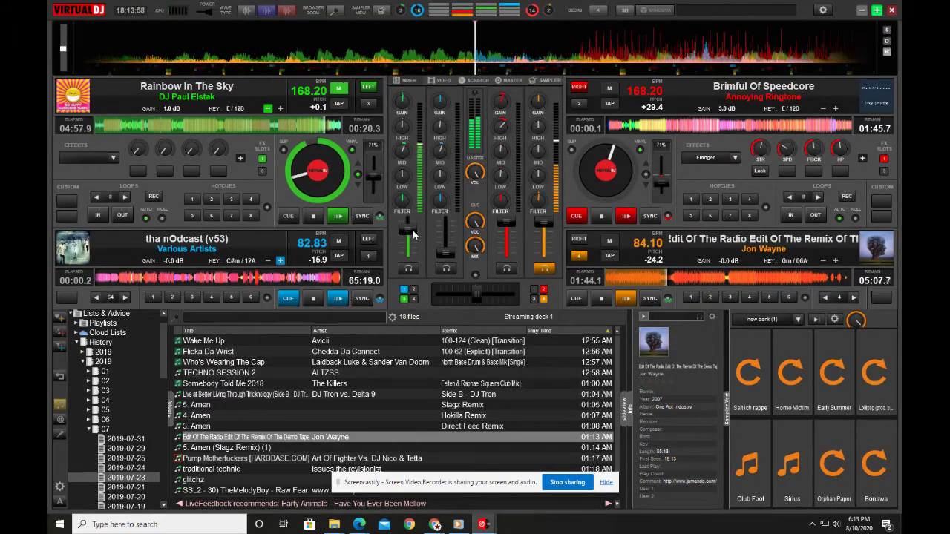
Raise deck 1's volume, load TECHNO SESSION 2 by ALTZSS onto it, and play it in sync with the mix
drag(445, 256, 461, 227)
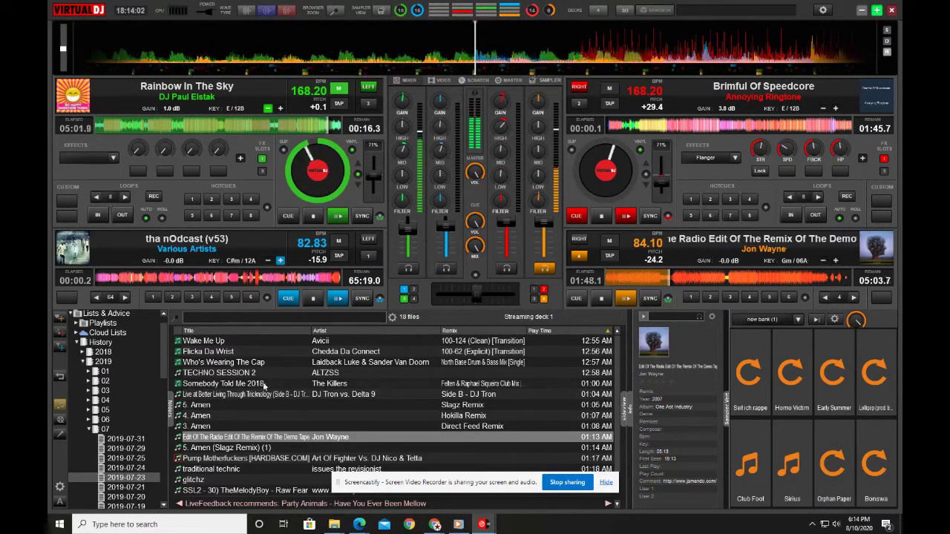
drag(245, 373, 215, 248)
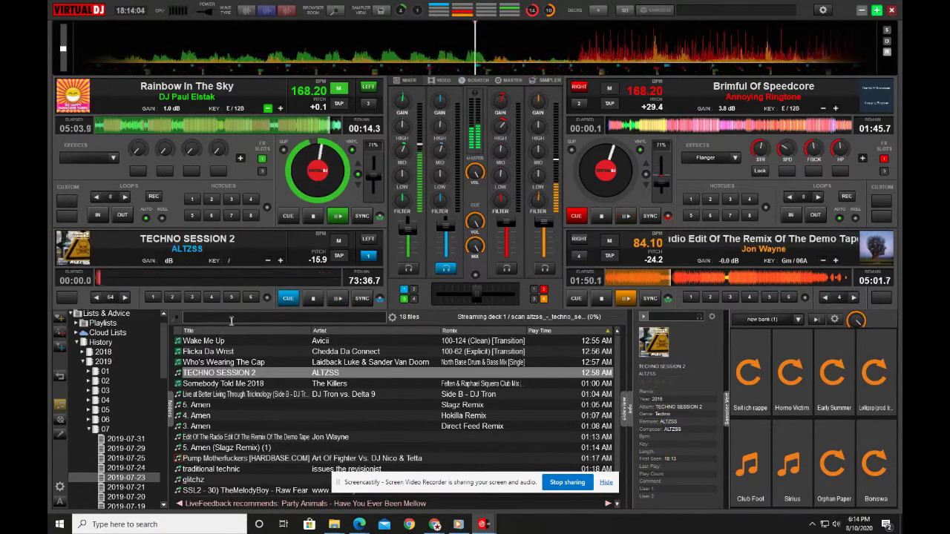
click(362, 299)
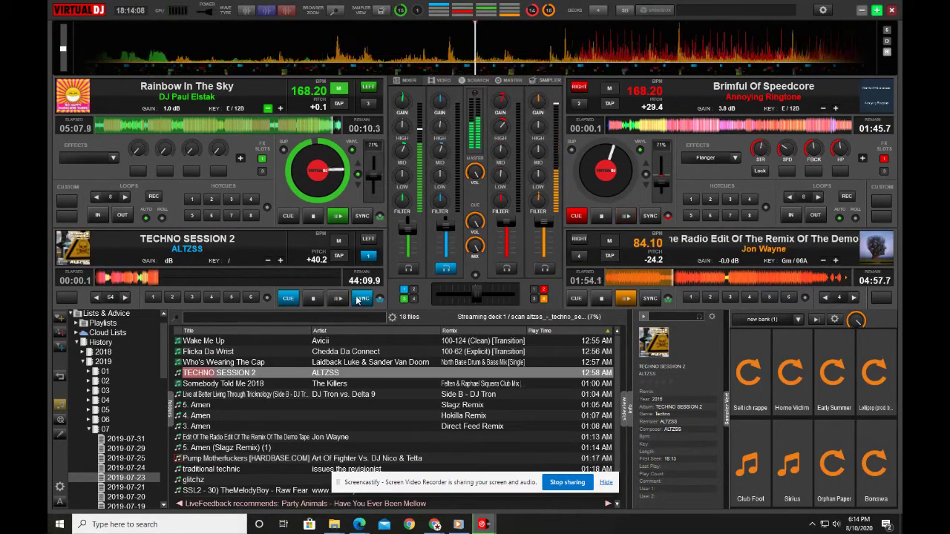
click(336, 299)
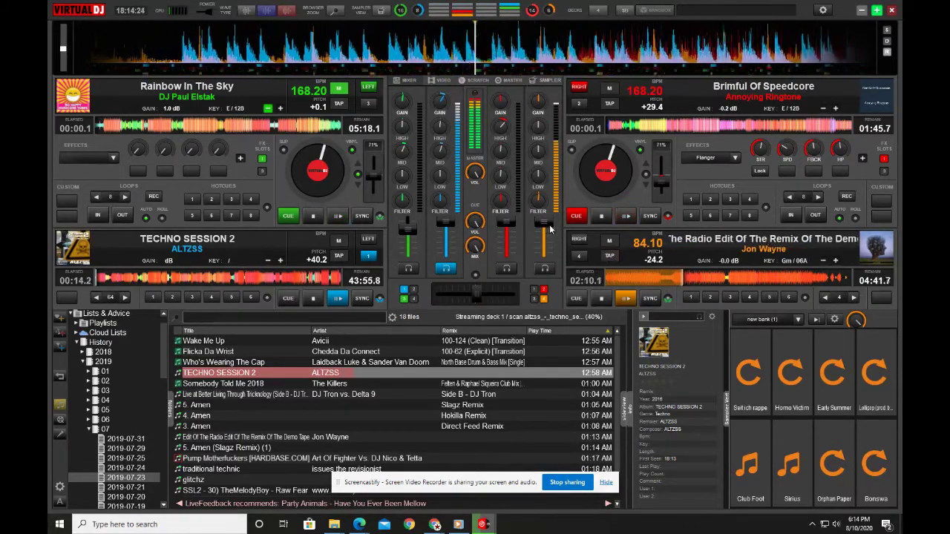
Fade out the Jon Wayne track on deck 4 completely and stop its playback
drag(549, 224, 549, 250)
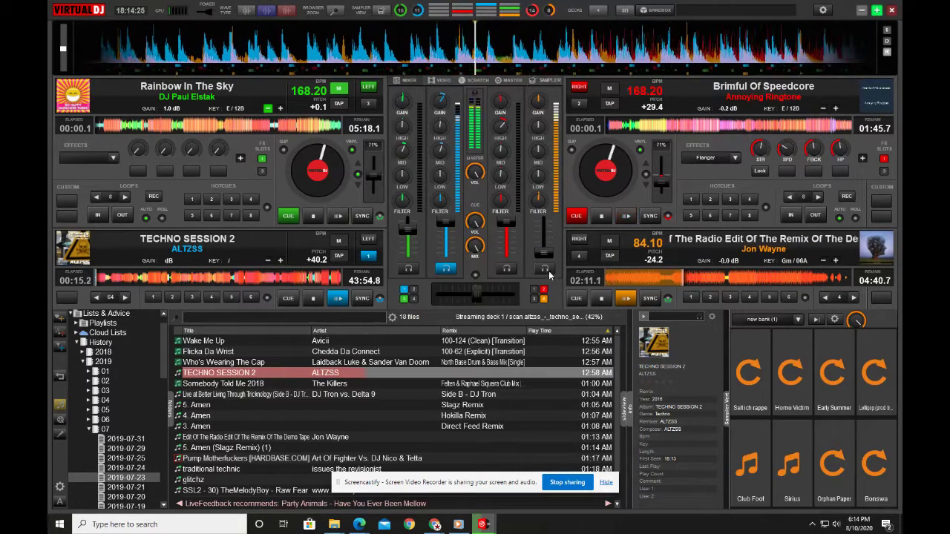
click(601, 298)
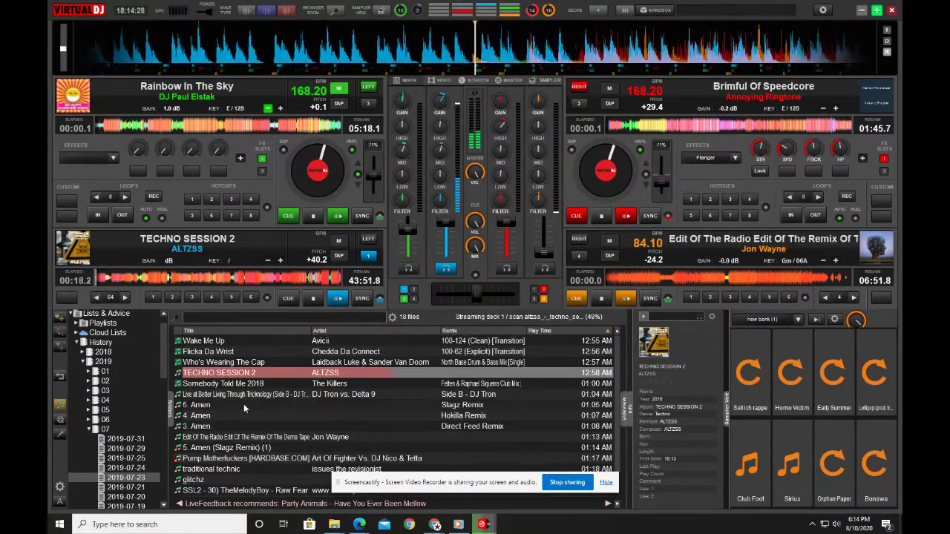
Load 5. Amen (Slagz Remix) from the 2019-07-25 history list onto deck 2 and play it synced at 84.10 BPM
scroll(245, 420, down, 1)
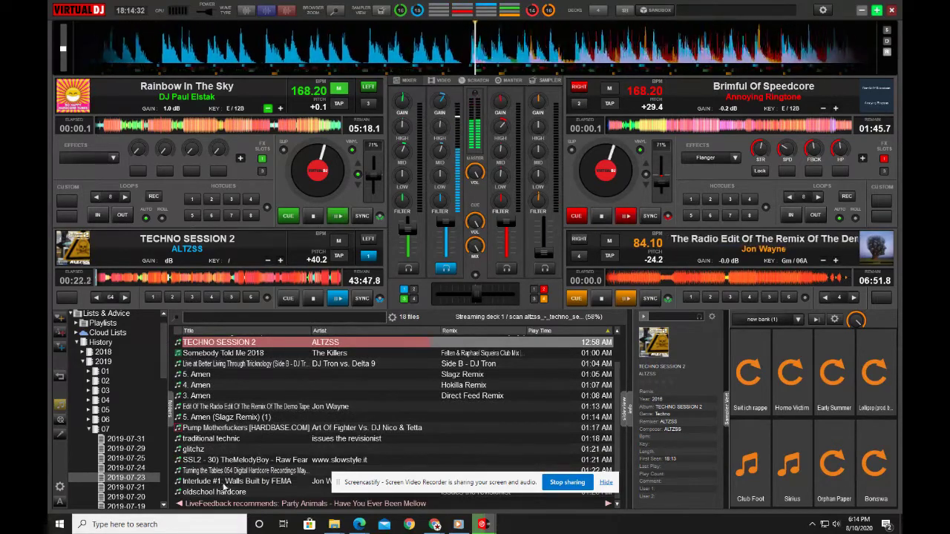
click(157, 487)
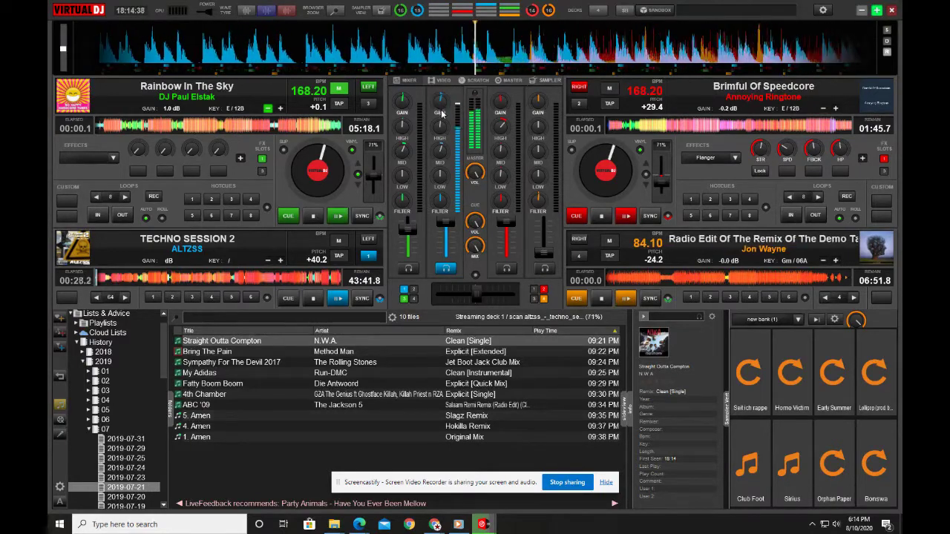
click(124, 458)
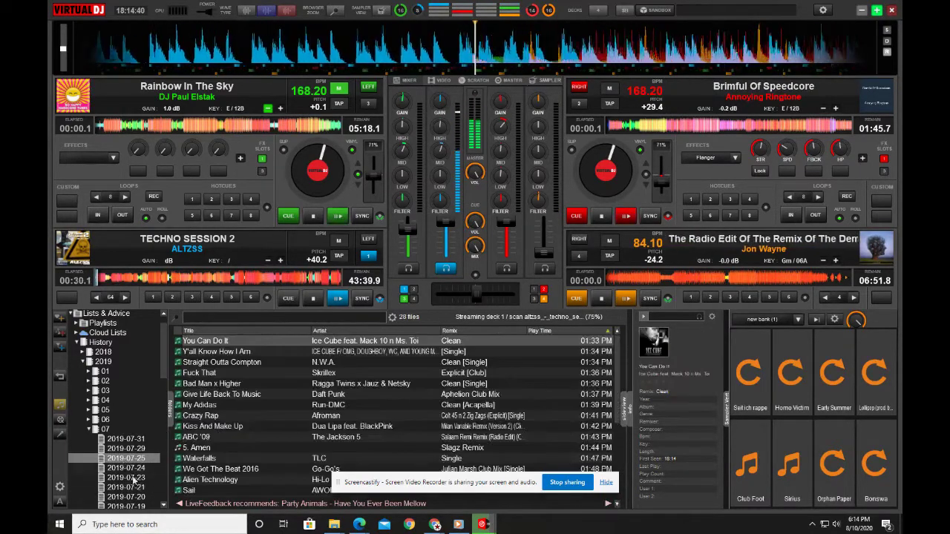
drag(200, 448, 653, 163)
click(650, 216)
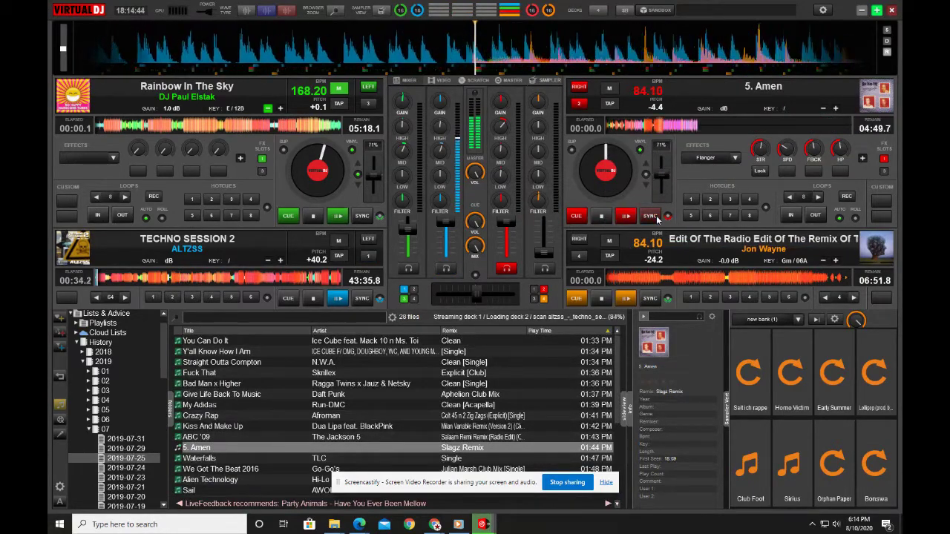
click(650, 216)
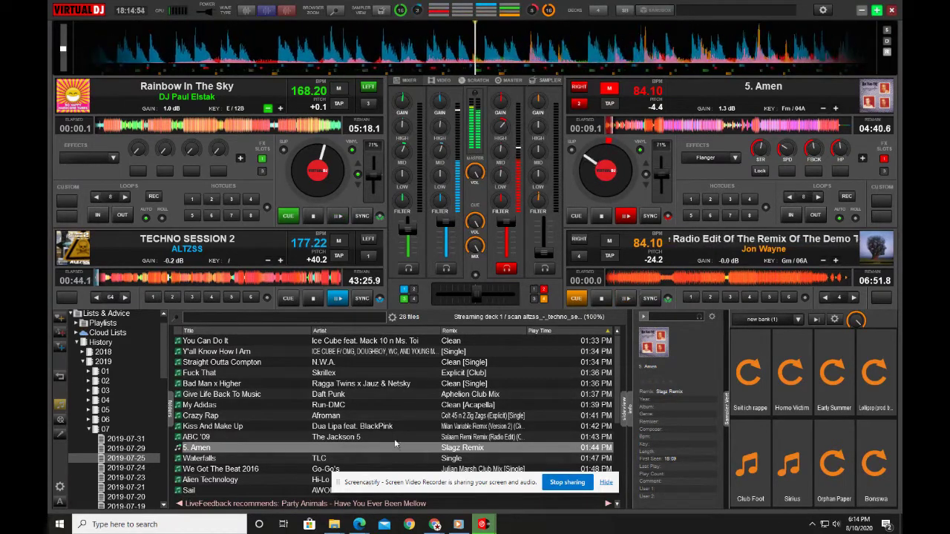
Sync TECHNO SESSION 2 to 168.20 BPM, restore deck 4's volume, and lower deck 1's volume slightly
click(363, 298)
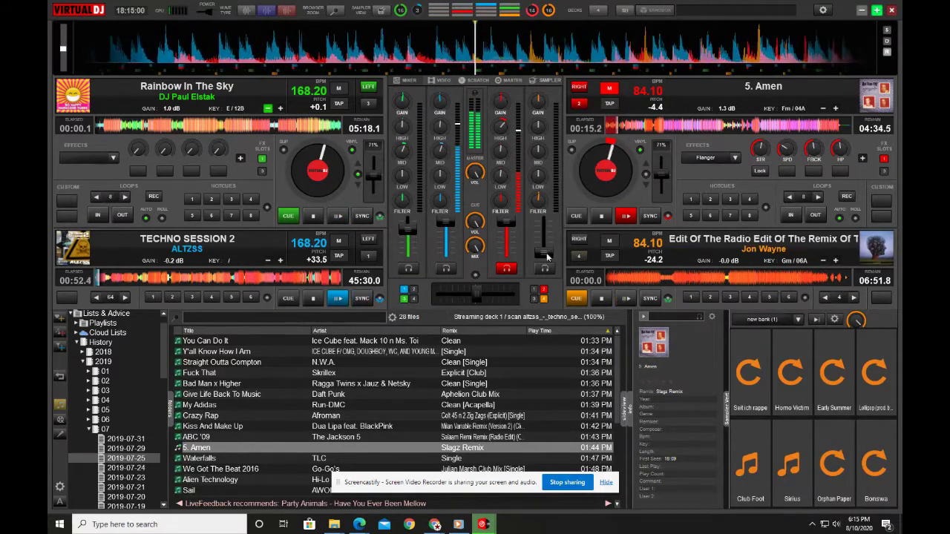
drag(547, 256, 547, 223)
scroll(346, 445, down, 3)
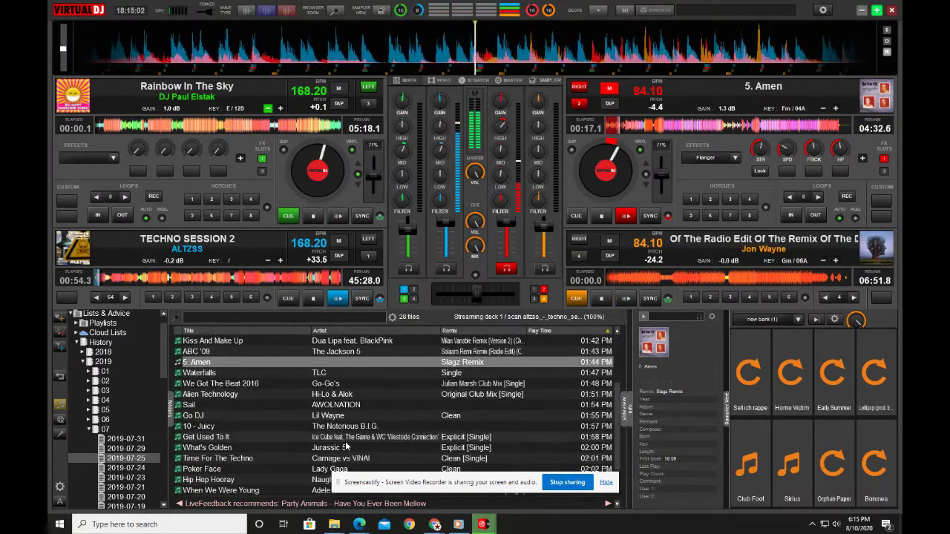
scroll(297, 429, down, 2)
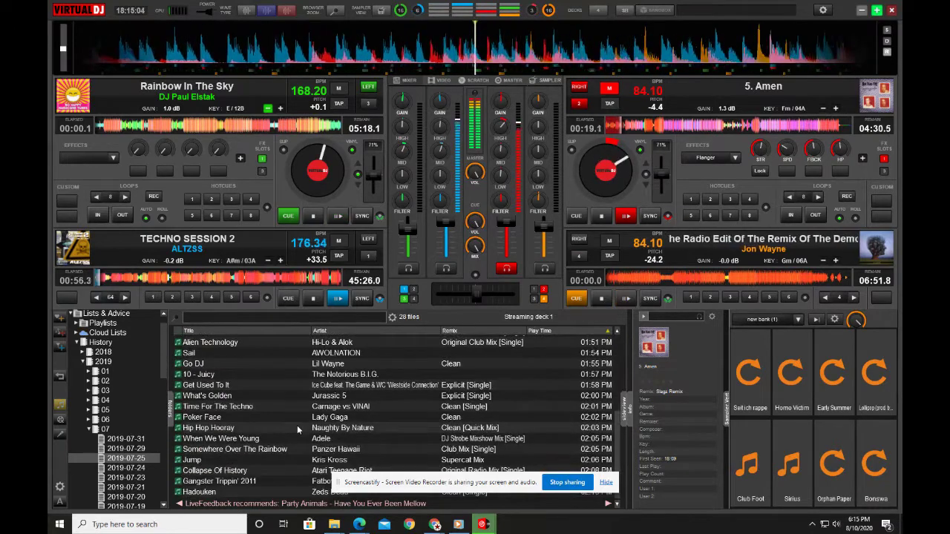
drag(446, 226, 448, 235)
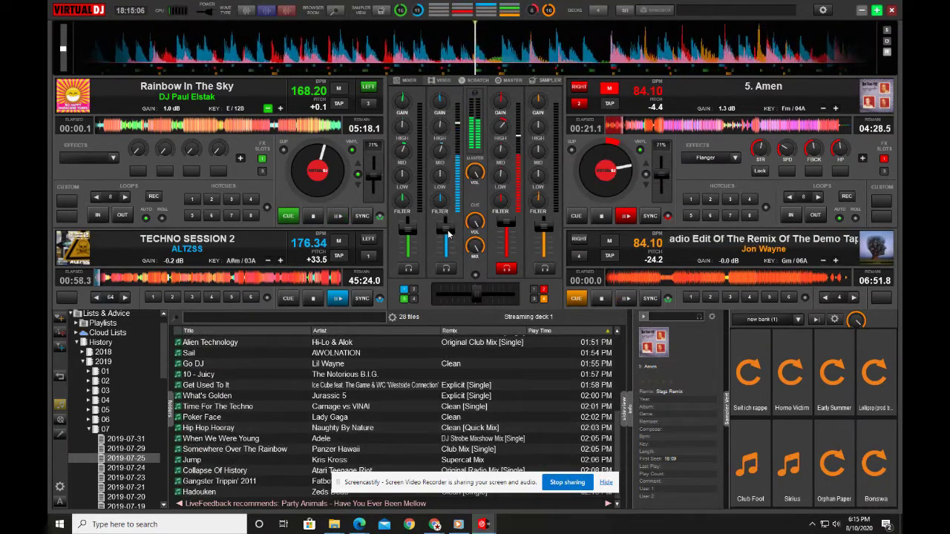
Jump TECHNO SESSION 2 to about the three-minute mark, synced at 168.20 BPM, and raise its gain to 2.8 dB
click(111, 281)
click(362, 298)
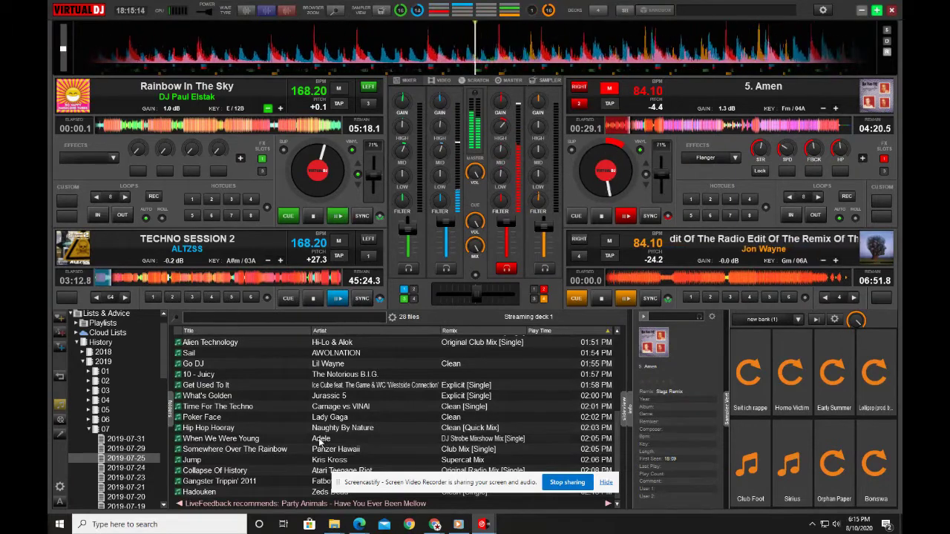
click(126, 478)
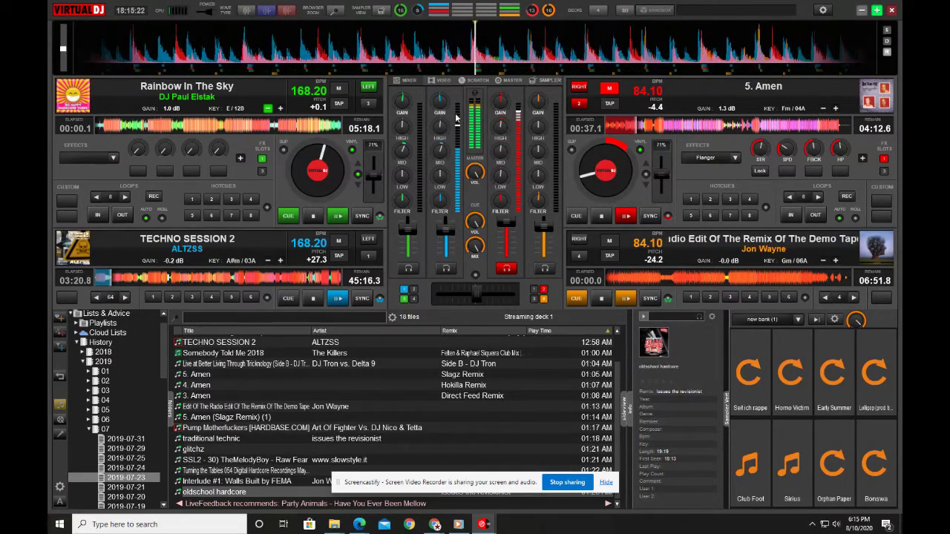
drag(440, 98, 440, 85)
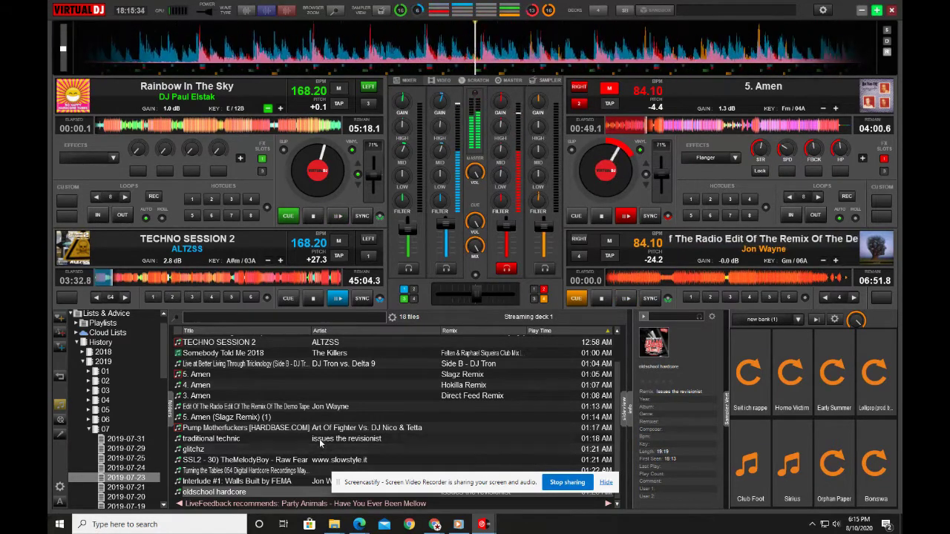
Browse the July 2019 history lists and load Dark Holler from the 2019-07-11 list onto deck 3
key(Down)
key(Down)
key(Down)
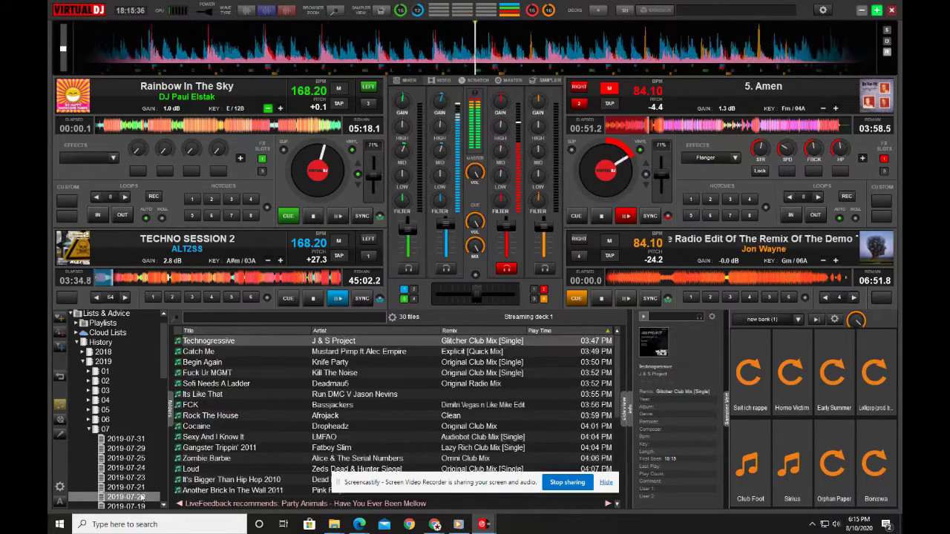
scroll(294, 423, down, 5)
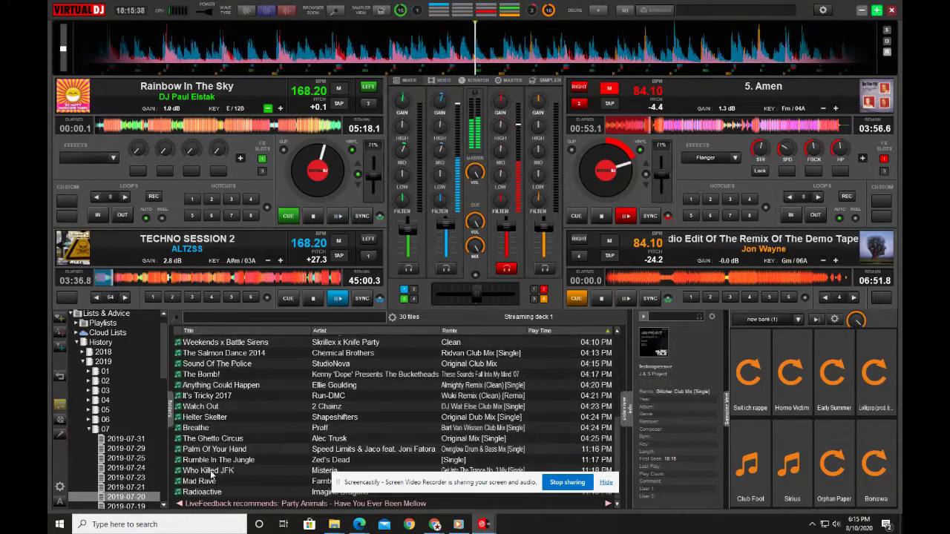
key(Down)
key(Down)
key(Down)
key(Down)
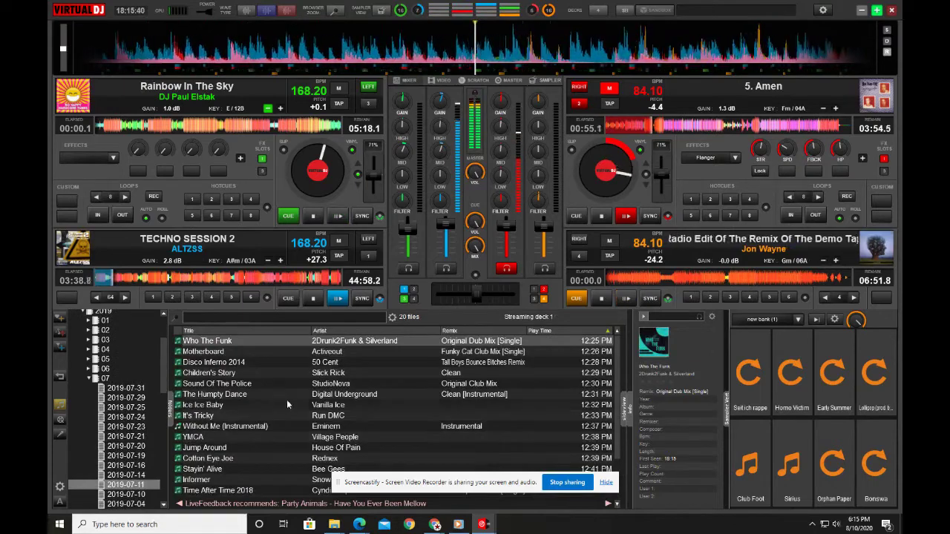
scroll(288, 404, down, 2)
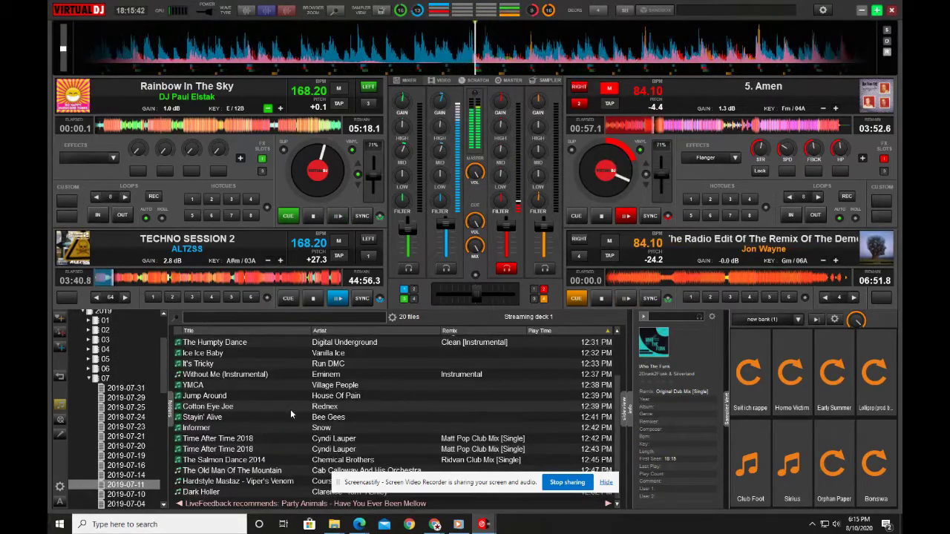
click(193, 492)
drag(191, 493, 245, 175)
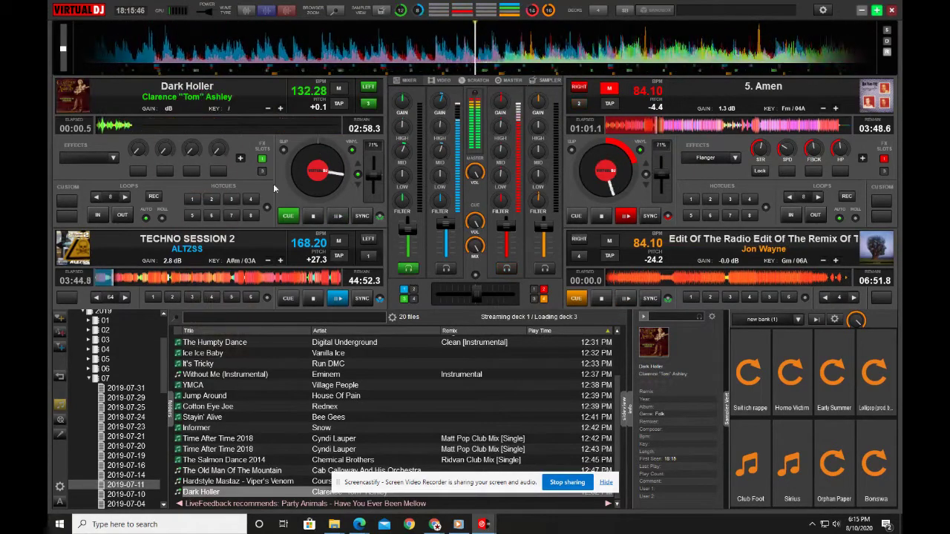
Play Dark Holler synced at 168.20 BPM, then slightly lower deck 1's volume and slightly raise deck 2's
click(339, 216)
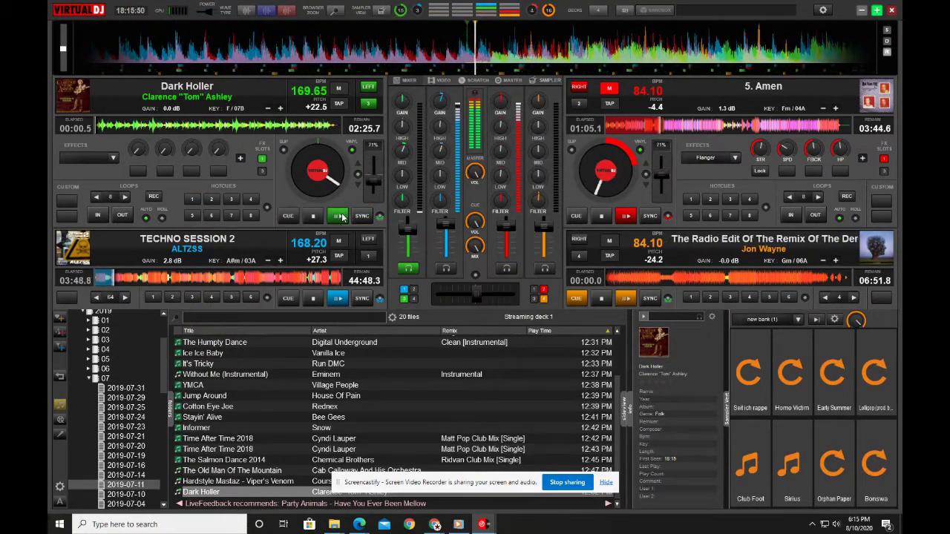
click(361, 216)
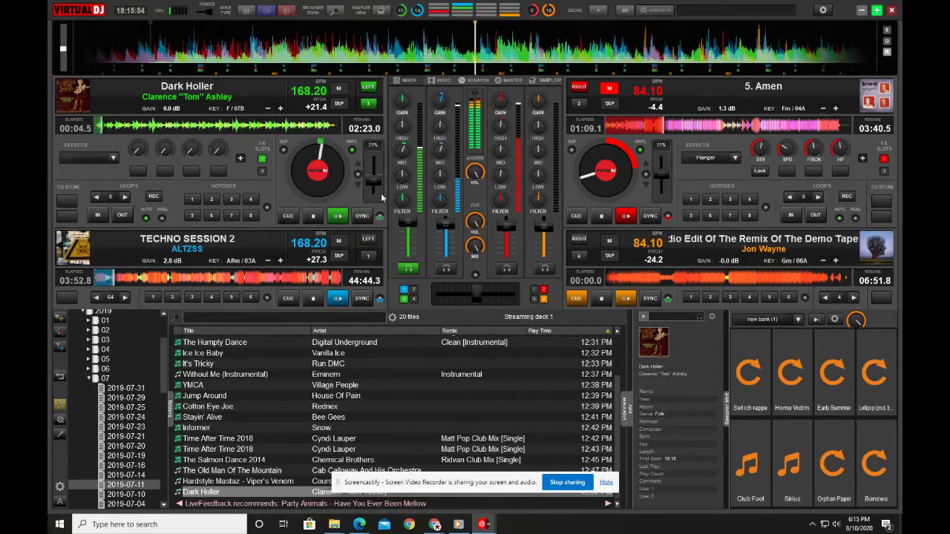
mouse_move(381, 182)
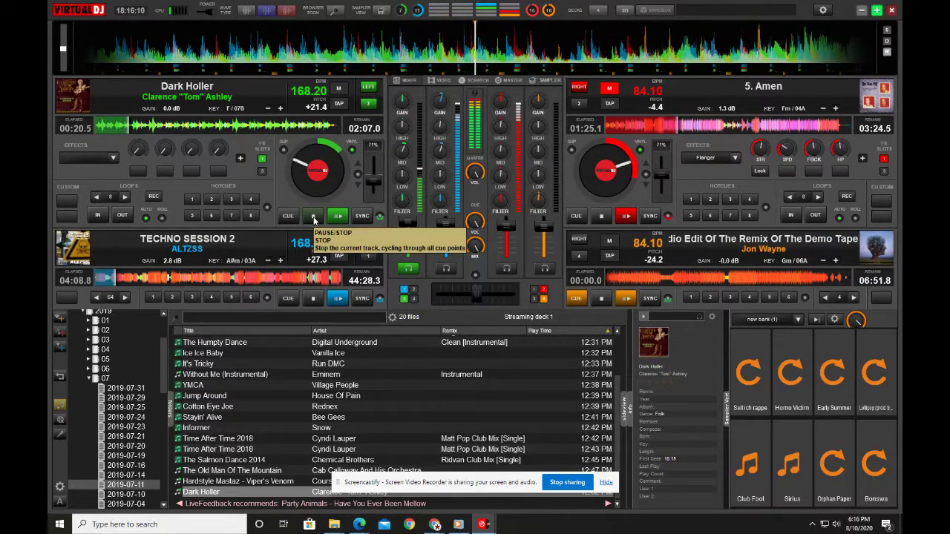
mouse_move(445, 222)
mouse_down()
mouse_move(448, 241)
mouse_move(447, 230)
mouse_up()
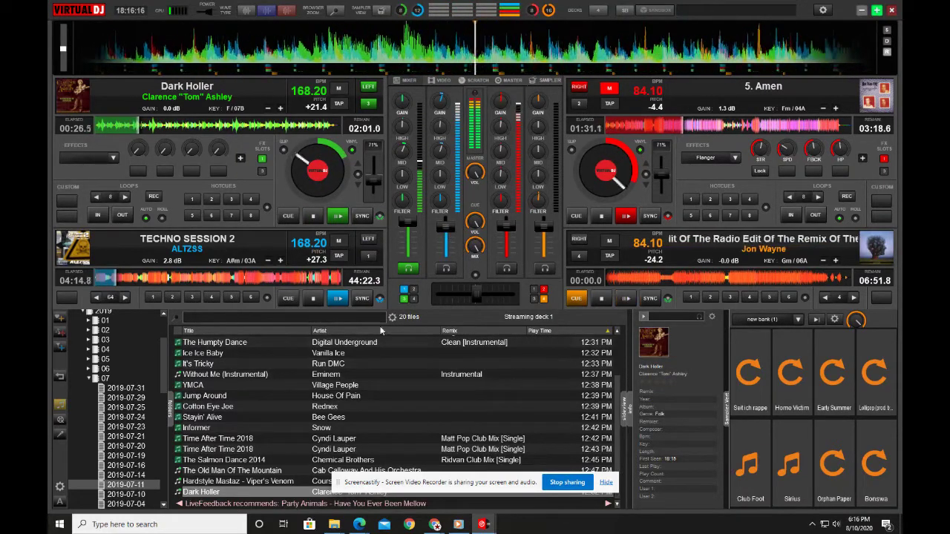
drag(512, 231, 514, 228)
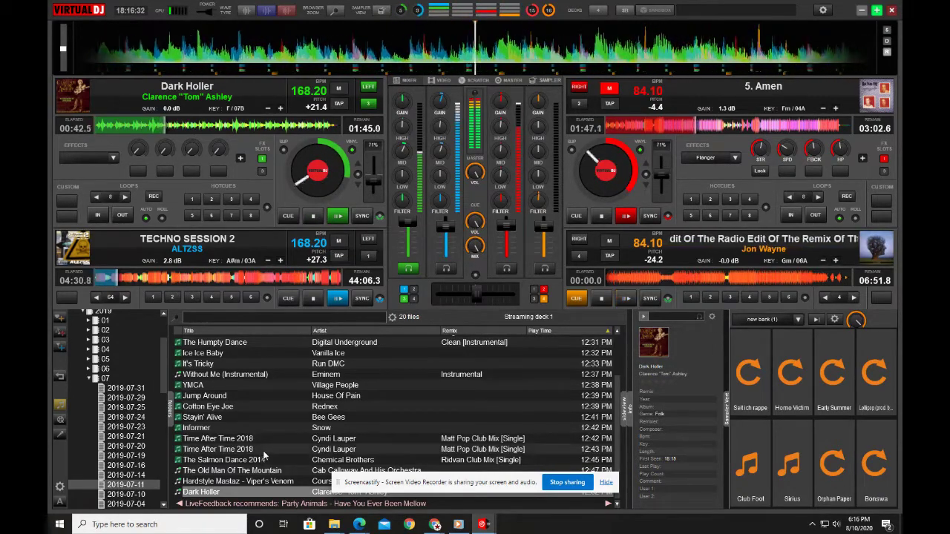
Replace Dark Holler on deck 3 with Track 07 from the 2019-07-10 history list and play it at 168.11 BPM
click(148, 494)
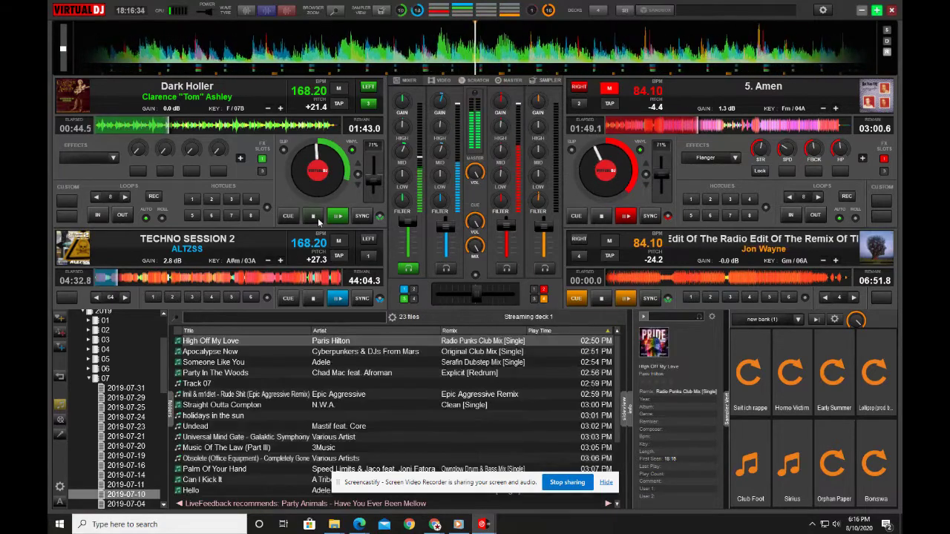
click(318, 215)
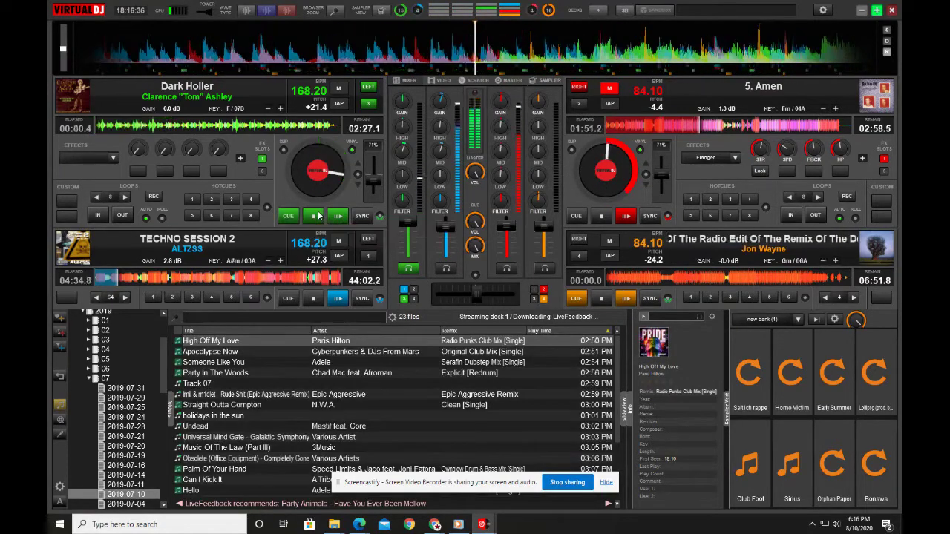
drag(196, 384, 202, 159)
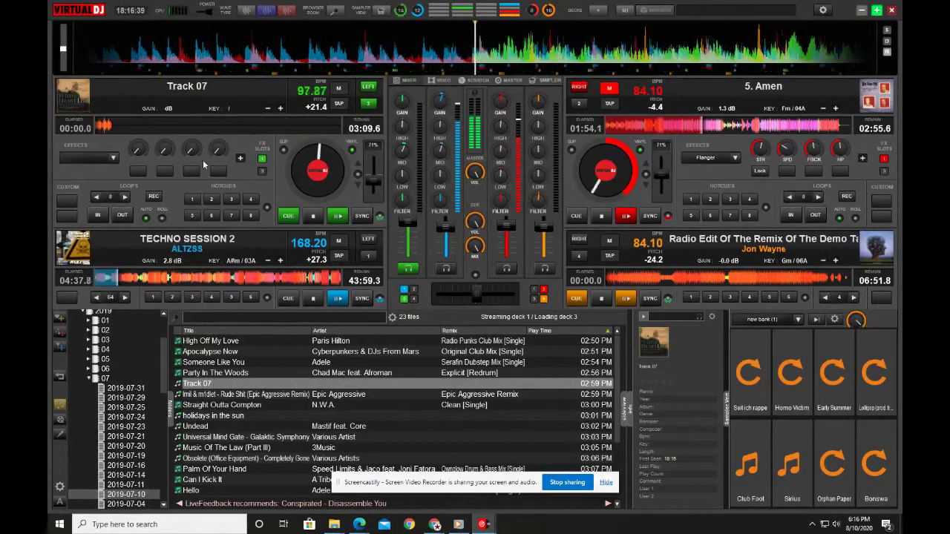
click(343, 220)
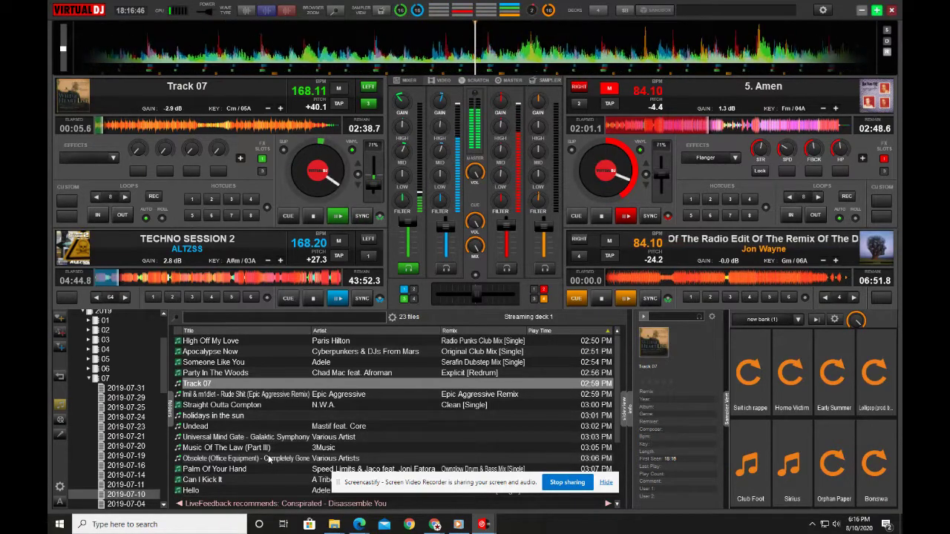
Load holidays in the sun onto deck 4 and play it synced at 168.20 BPM, fading out decks 1 and 2
drag(215, 417, 651, 260)
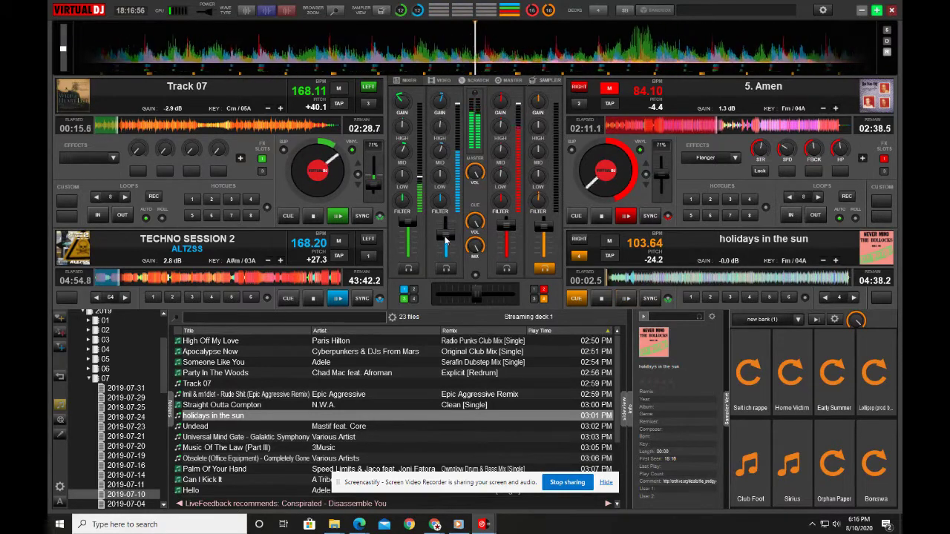
drag(447, 247, 448, 255)
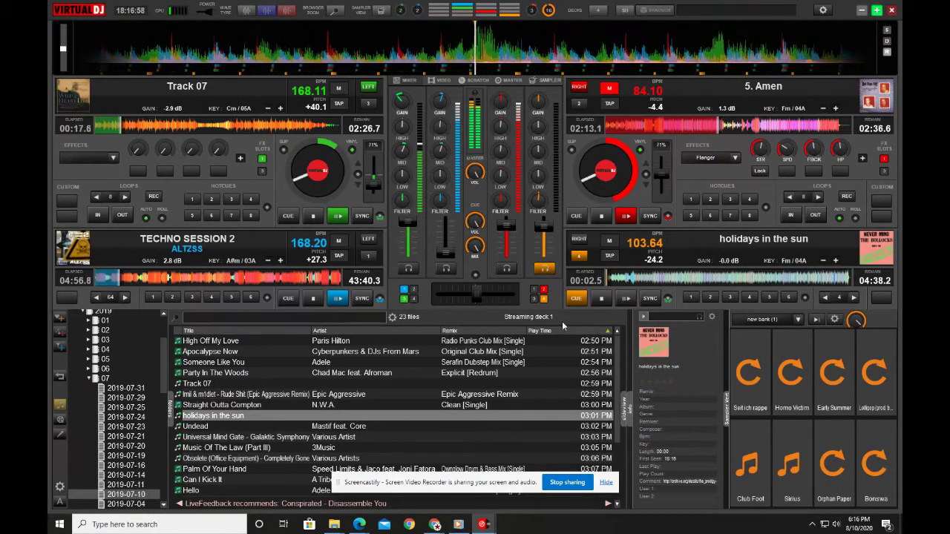
click(651, 299)
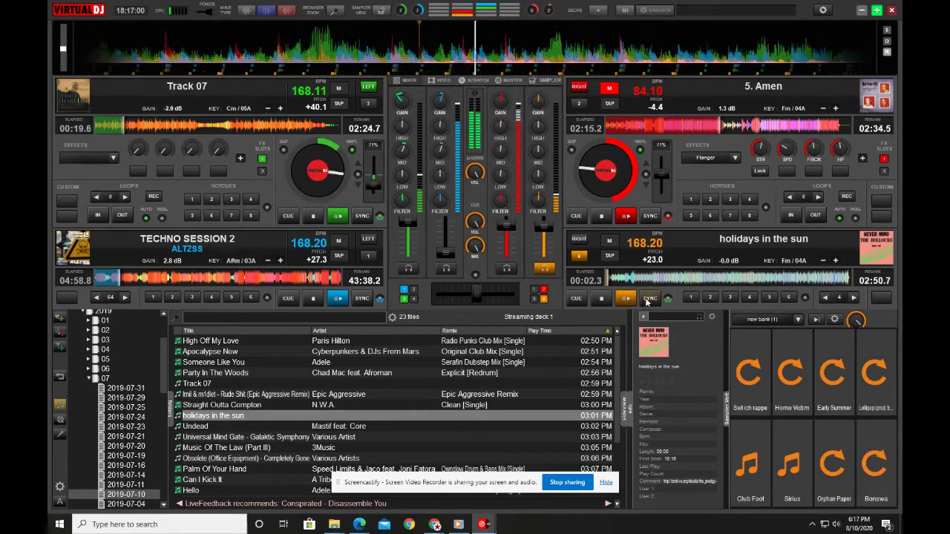
drag(508, 228, 511, 253)
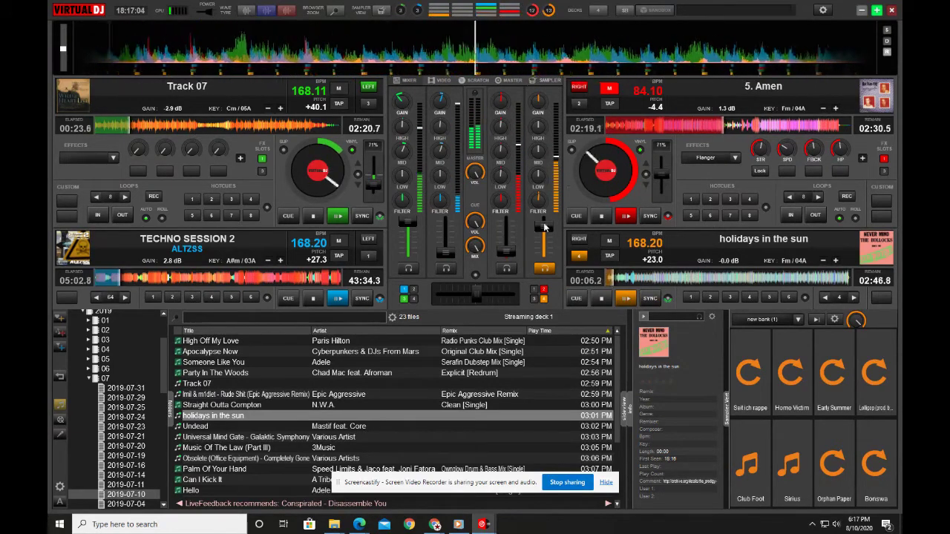
Raise deck 4's gain to 5.5 dB and deck 3's gain to -0.2 dB, and stop Track 07
drag(541, 104, 542, 91)
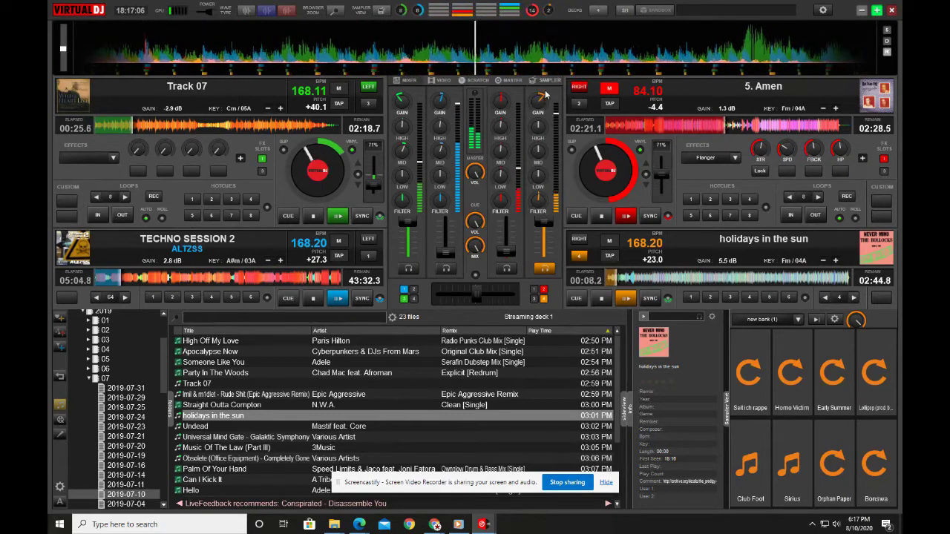
drag(405, 110, 410, 103)
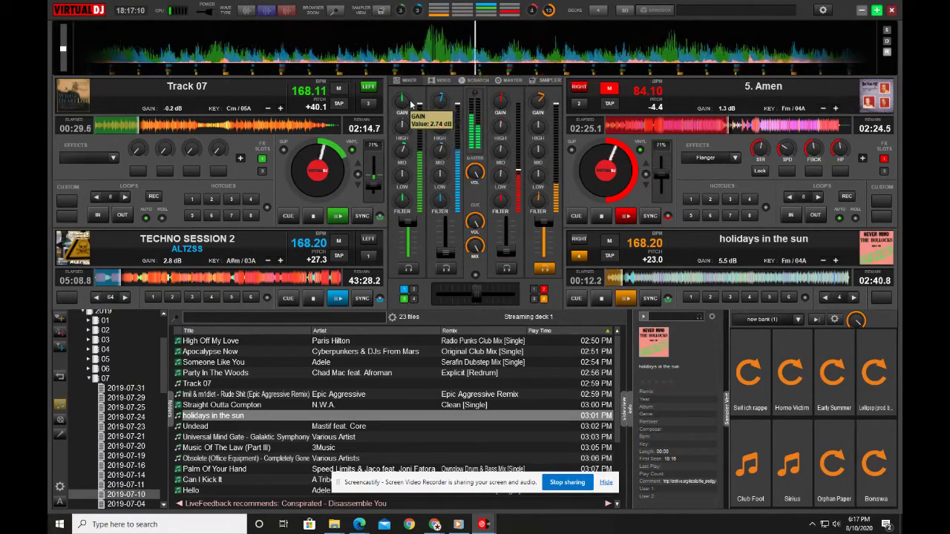
click(315, 217)
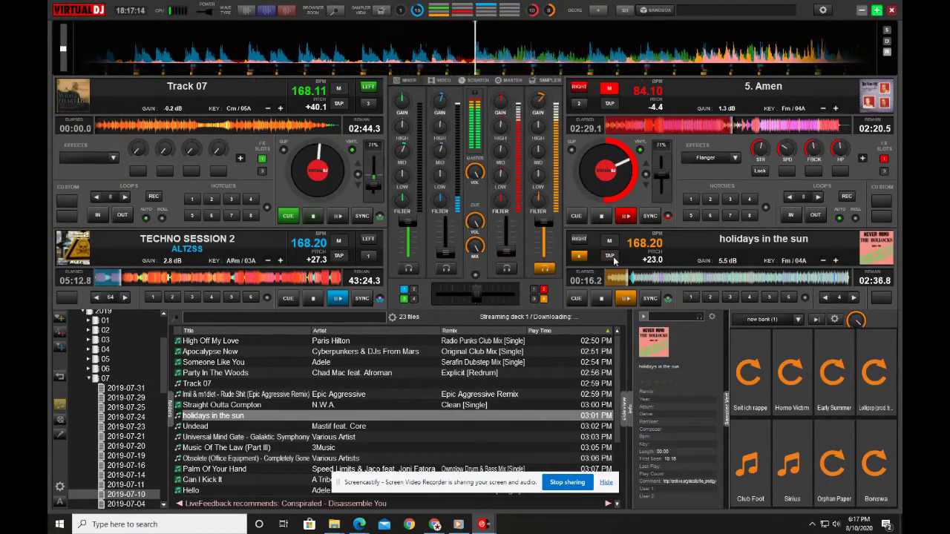
Make deck 4 the right-side master at 135.34 BPM and sync 5. Amen to it at 67.67 BPM
click(579, 256)
drag(659, 184, 664, 178)
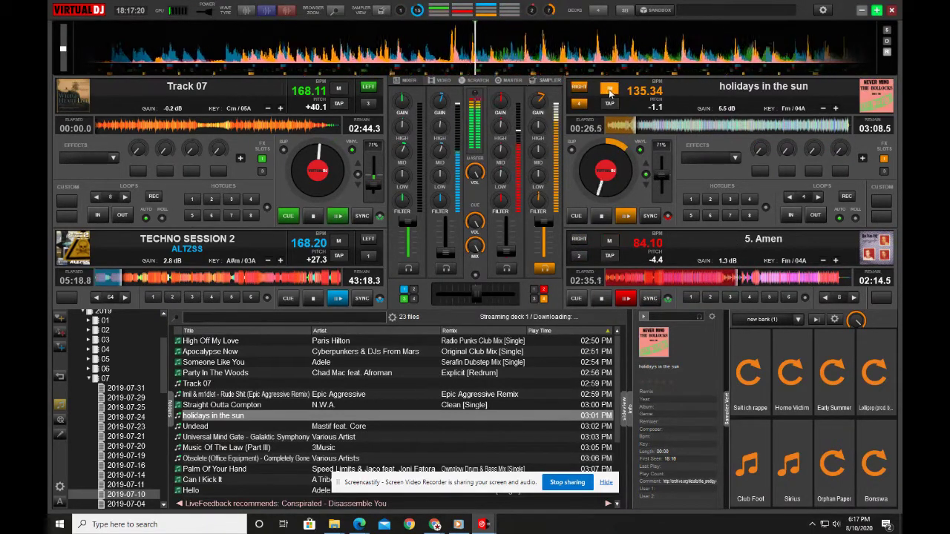
click(651, 299)
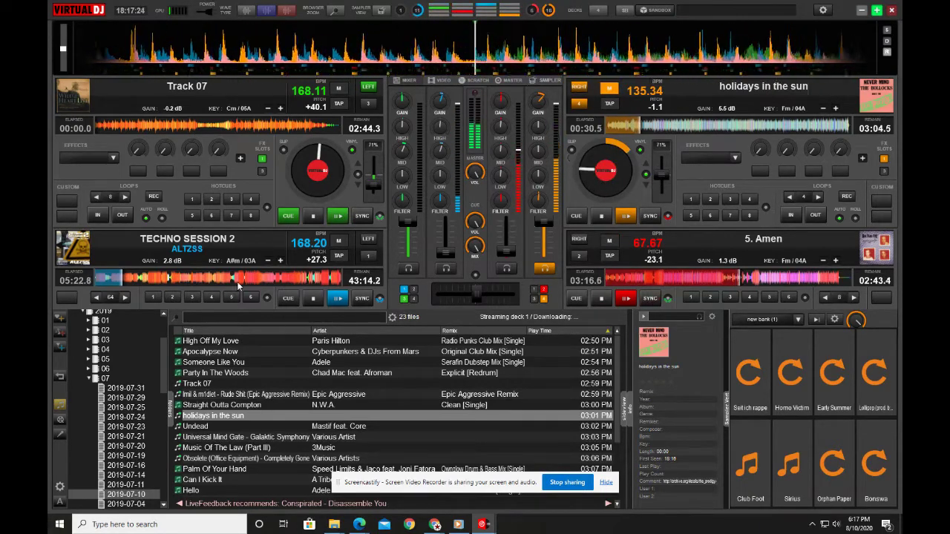
Jump TECHNO SESSION 2 past its midpoint and run a 1/2-beat loop there, synced at 135.34 BPM
click(363, 298)
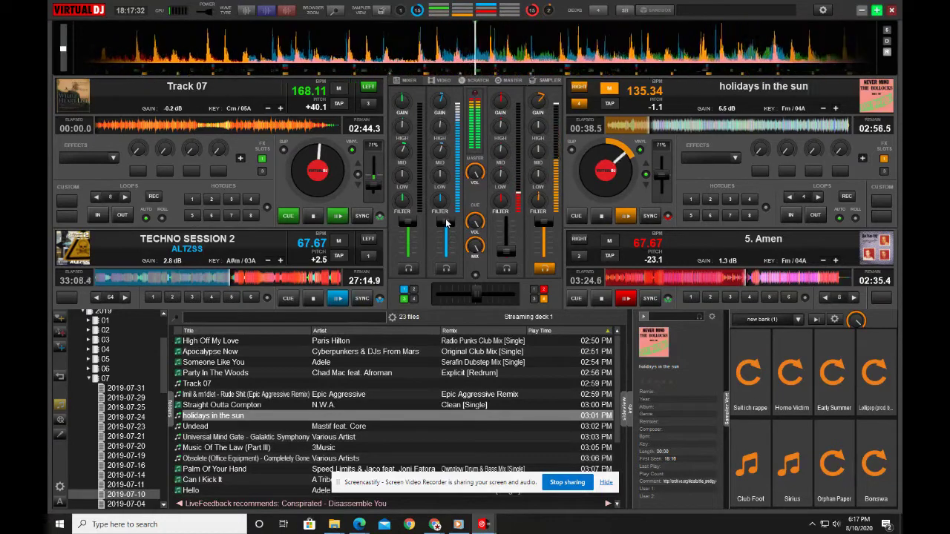
click(236, 283)
click(95, 297)
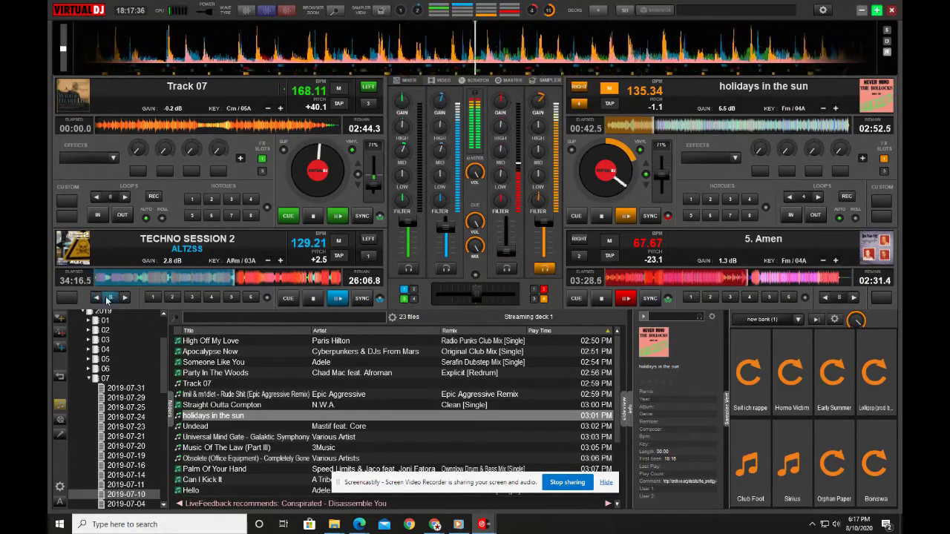
click(96, 297)
click(96, 298)
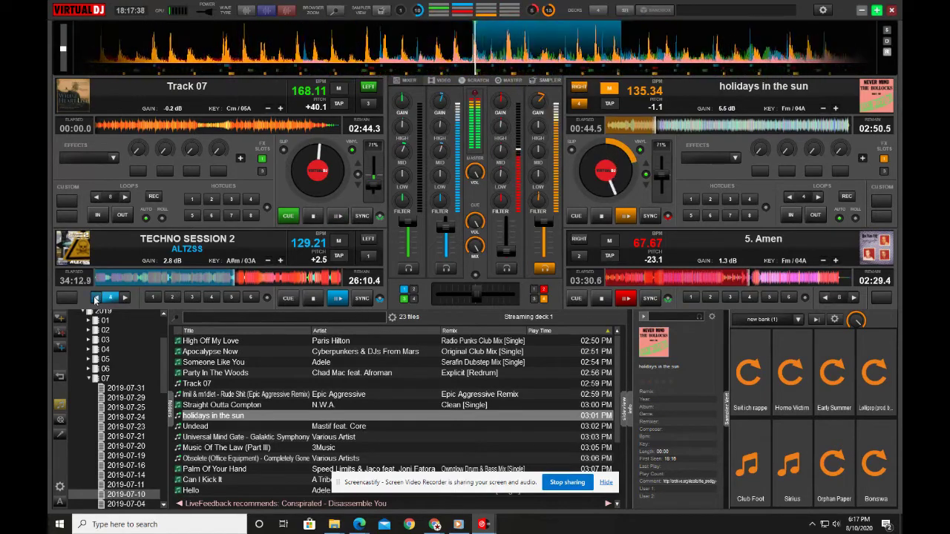
click(96, 298)
click(96, 298)
click(362, 298)
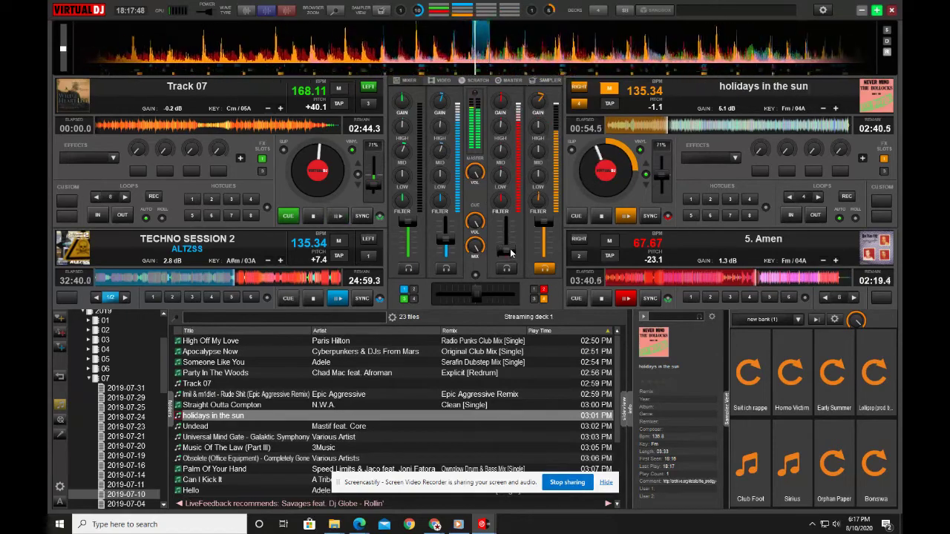
Raise deck 2's volume and lengthen the TECHNO SESSION 2 loop to 1 beat, with the key lowered to F#m
drag(510, 254, 514, 231)
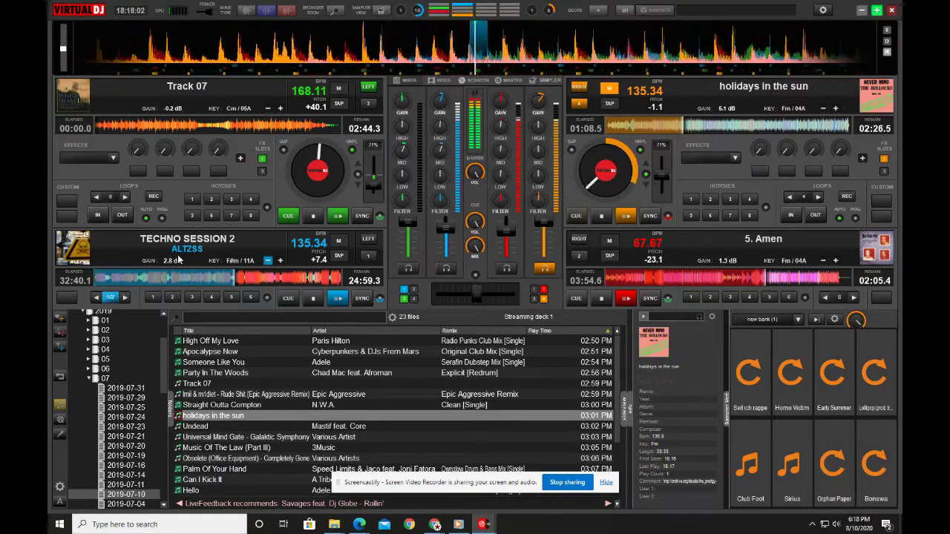
click(125, 298)
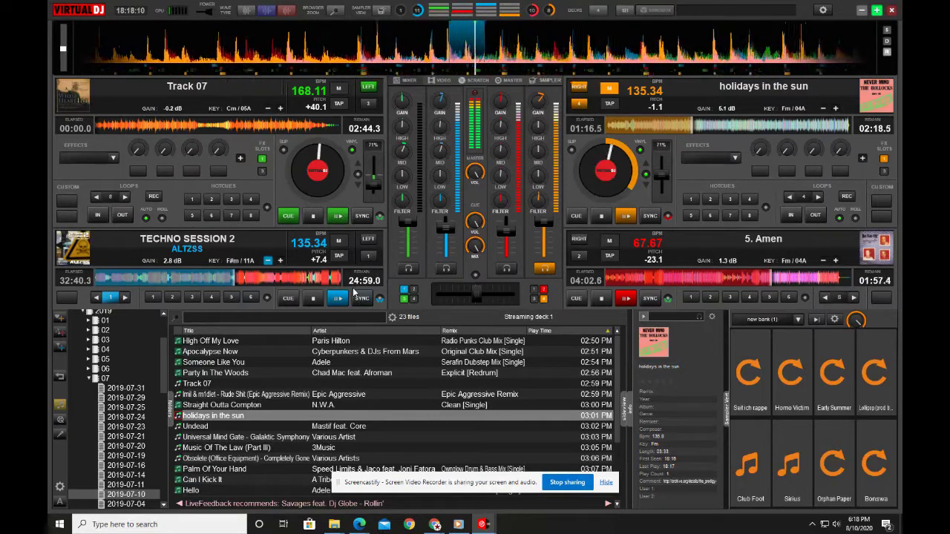
Load Wonderful Days by Charlie Lownoise & Mental theo from the 2019-07-14 history list onto deck 3
scroll(361, 431, down, 3)
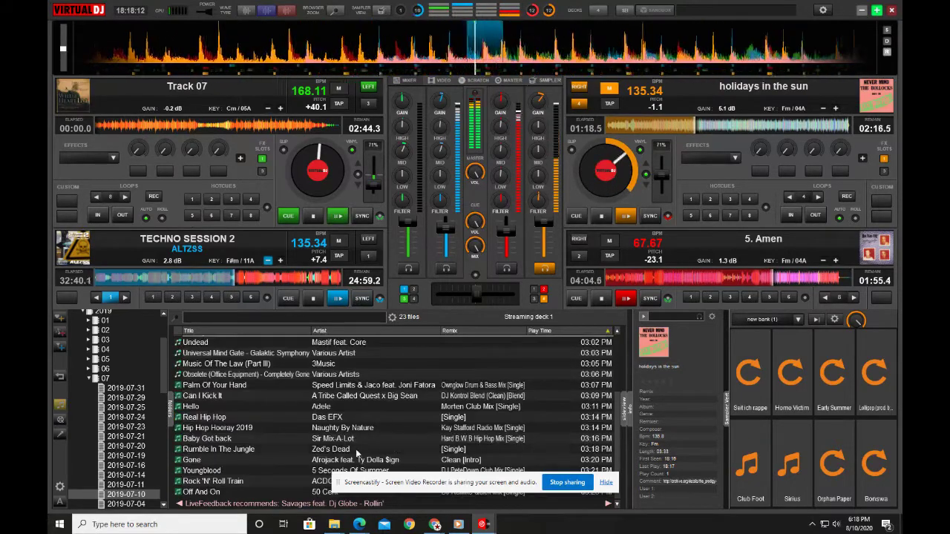
click(132, 477)
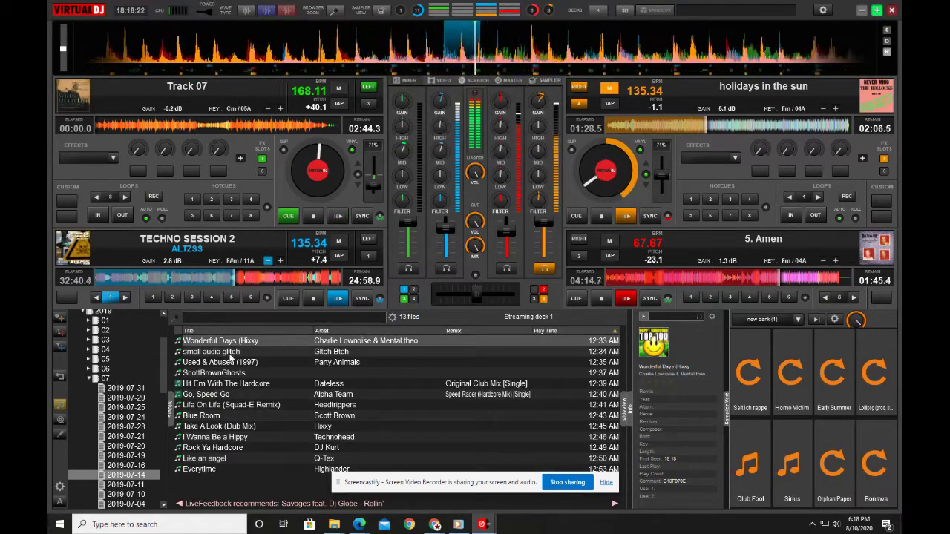
drag(245, 340, 236, 119)
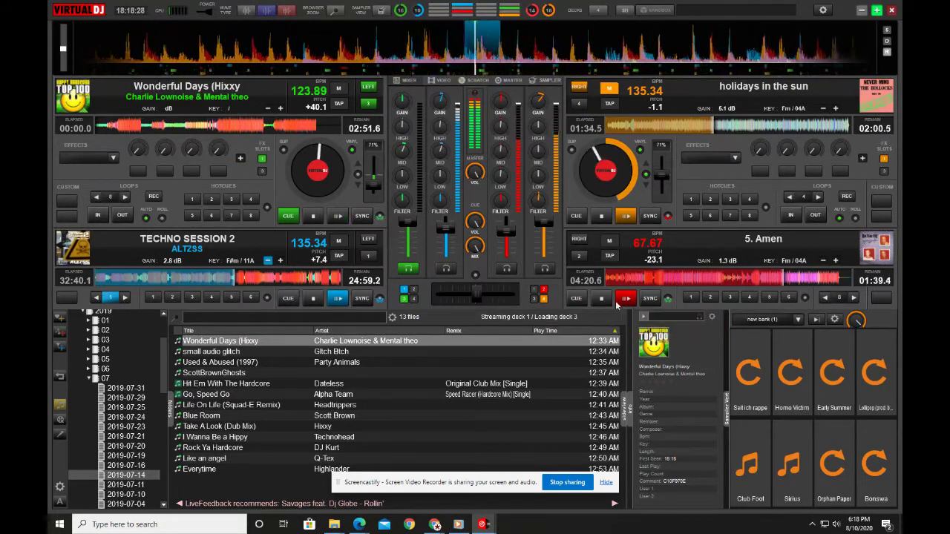
Stop 5. Amen and TECHNO SESSION 2, and start Wonderful Days on deck 3 synced at 135.34 BPM
click(602, 299)
click(294, 300)
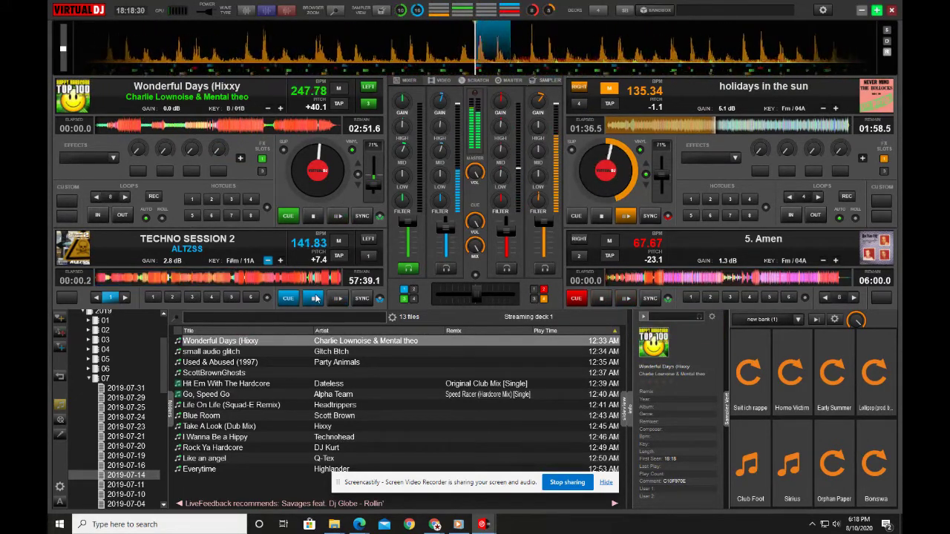
click(361, 216)
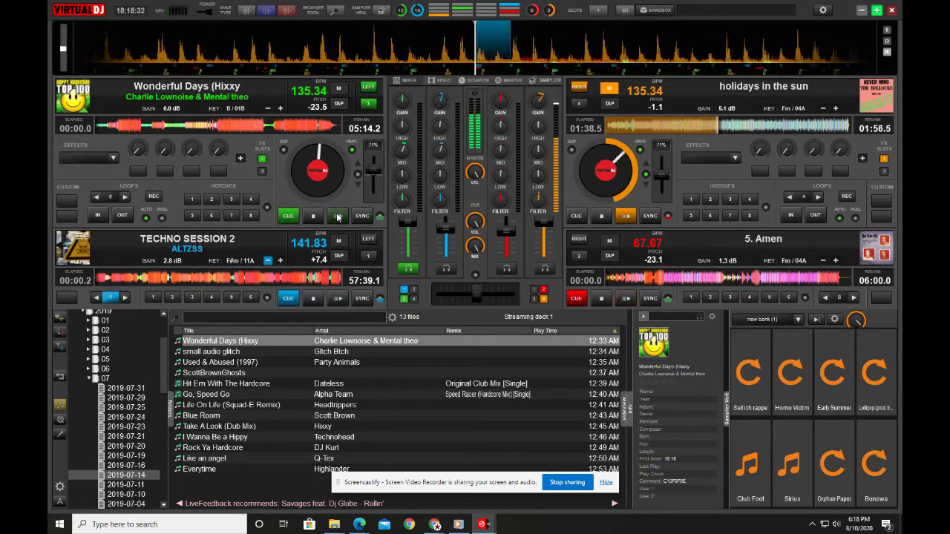
click(338, 216)
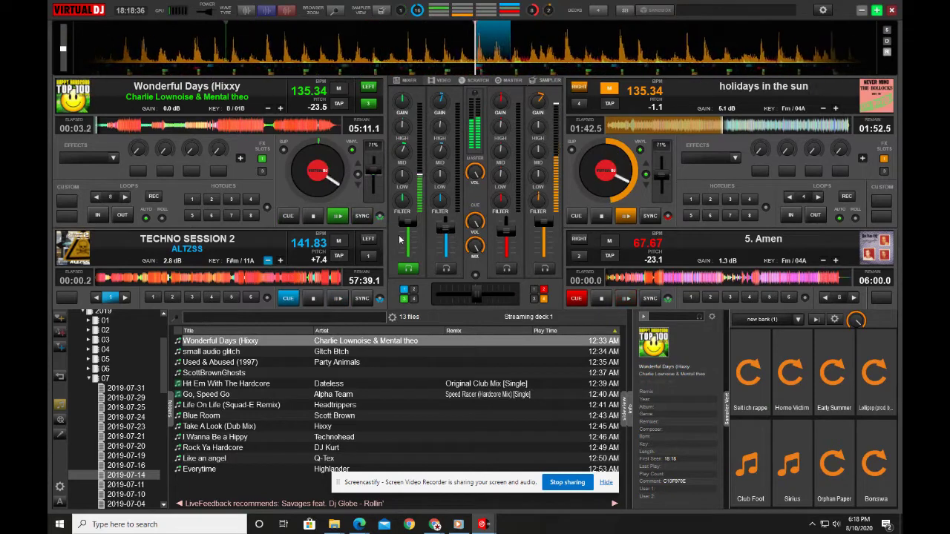
Set Wonderful Days' gain to 4.1 dB and holidays in the sun's to 0.5 dB, raising the latter's key to Bm
drag(402, 100, 403, 87)
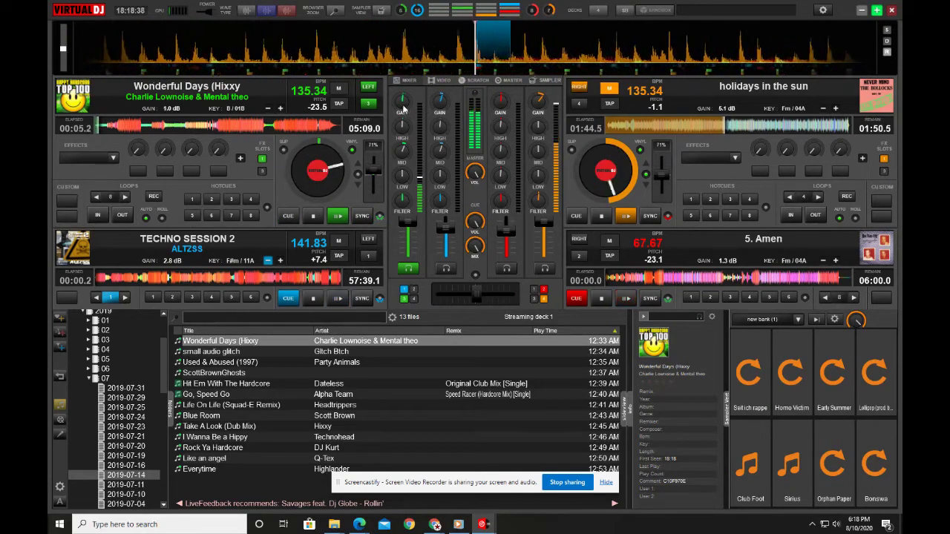
drag(541, 103, 542, 117)
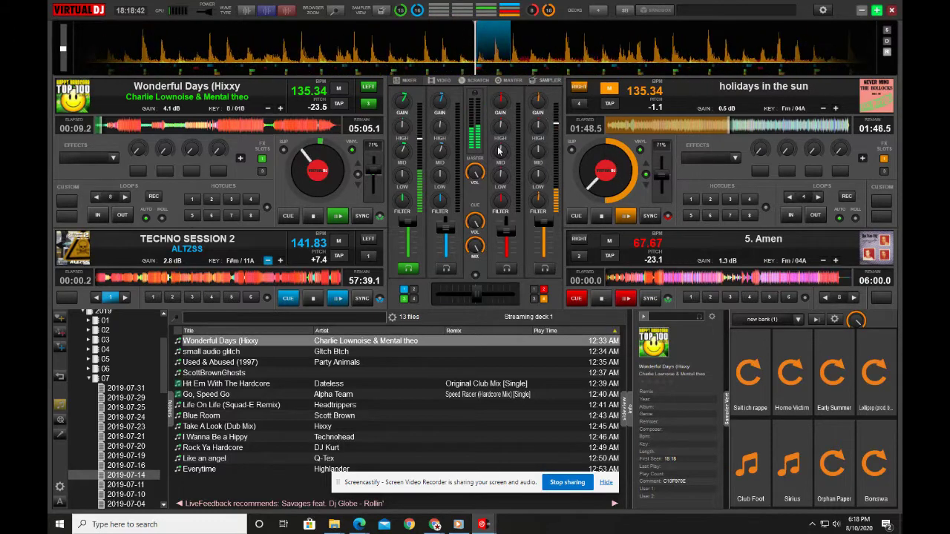
click(835, 108)
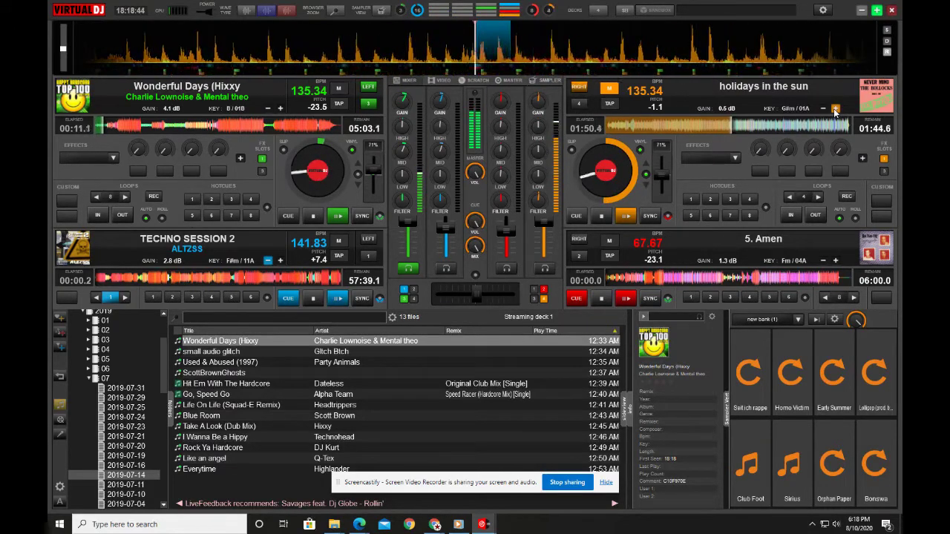
click(835, 108)
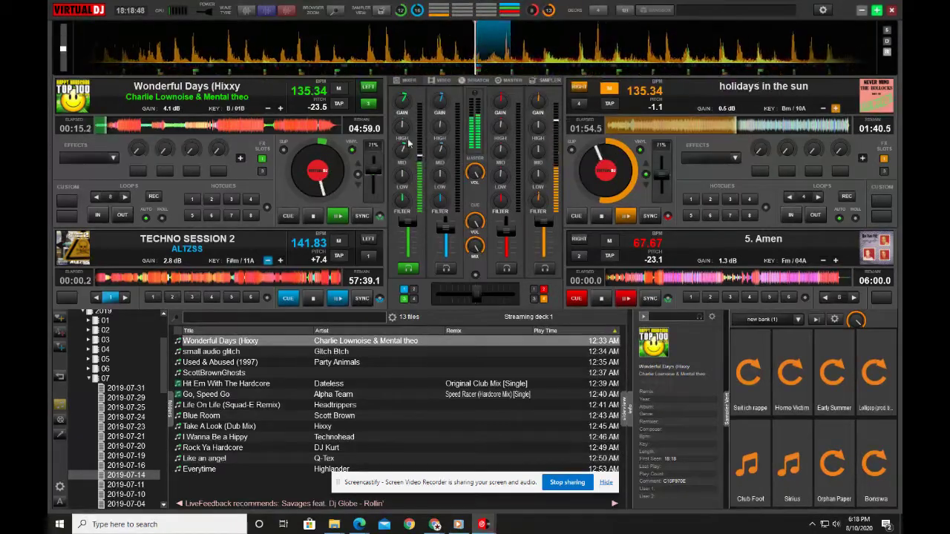
Replace holidays in the sun on deck 4 with Take A Look (Dub Mix) by Hixxy, playing at 245.12 BPM
click(601, 216)
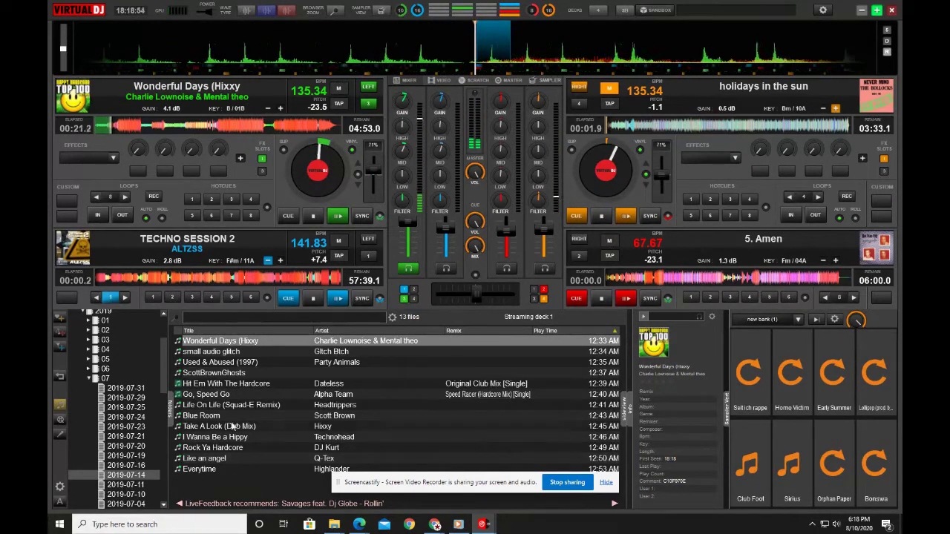
drag(231, 428, 668, 138)
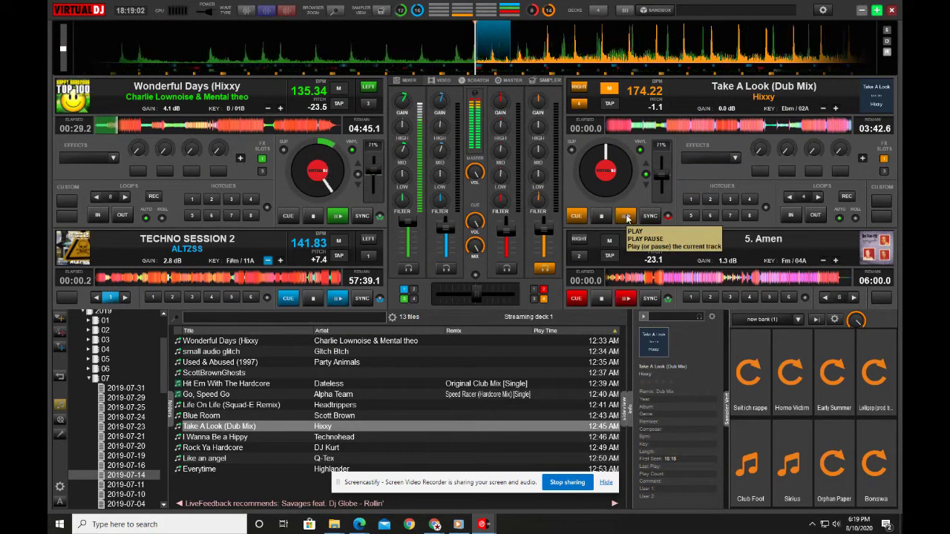
click(627, 217)
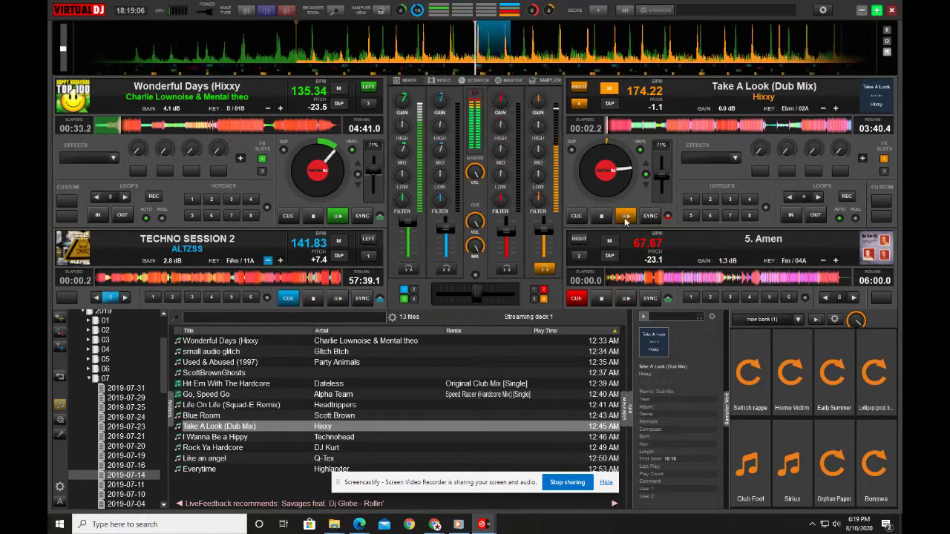
drag(661, 177, 664, 189)
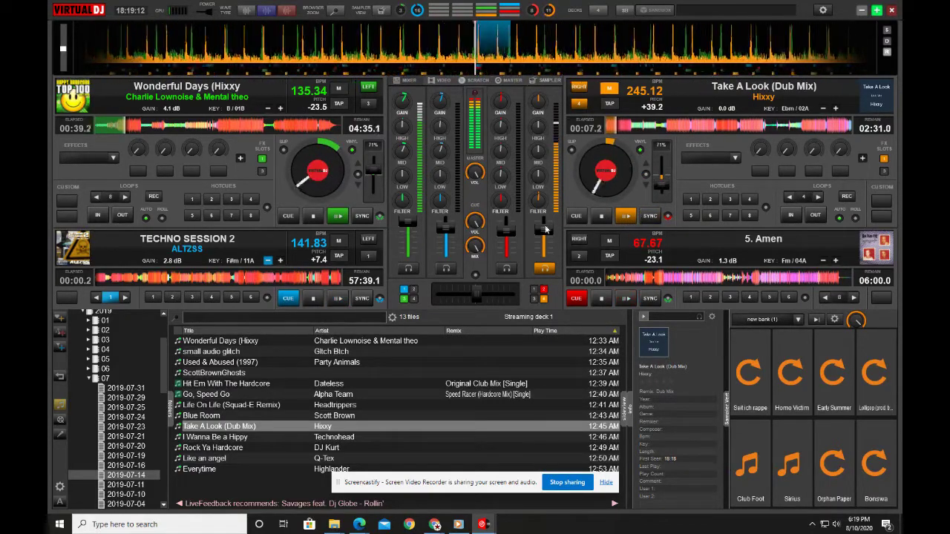
Balance decks 3 and 4 with Wonderful Days' gain at -0.4 dB, and lower Take A Look's key to Bm
double_click(404, 100)
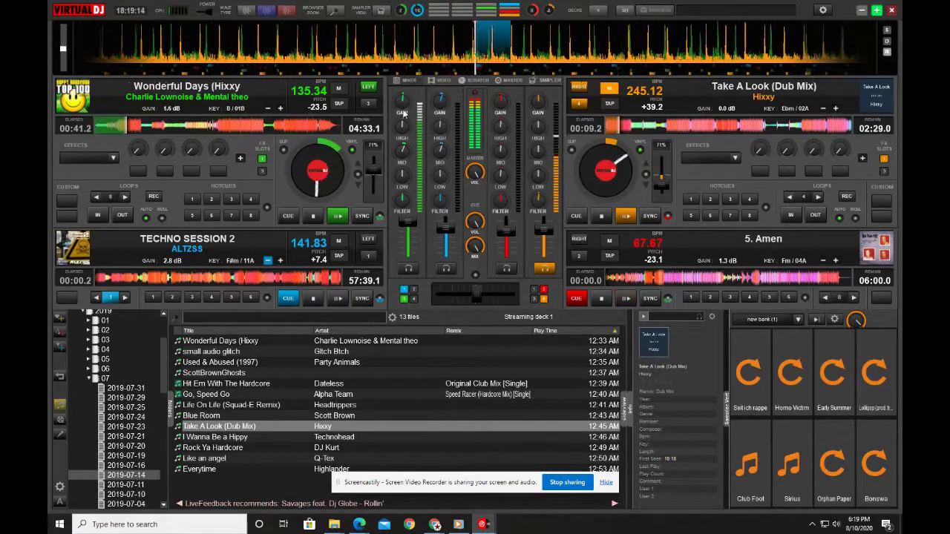
drag(548, 232, 552, 216)
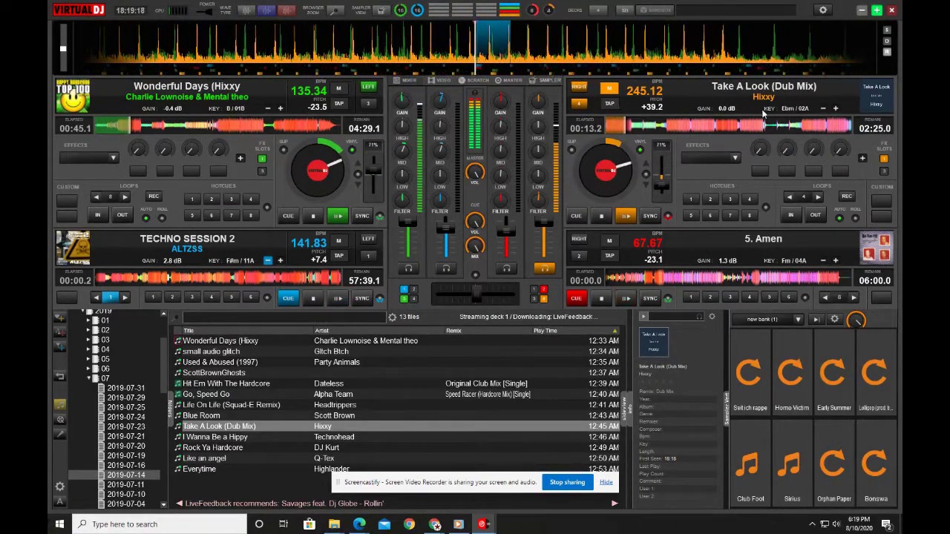
click(823, 109)
click(823, 108)
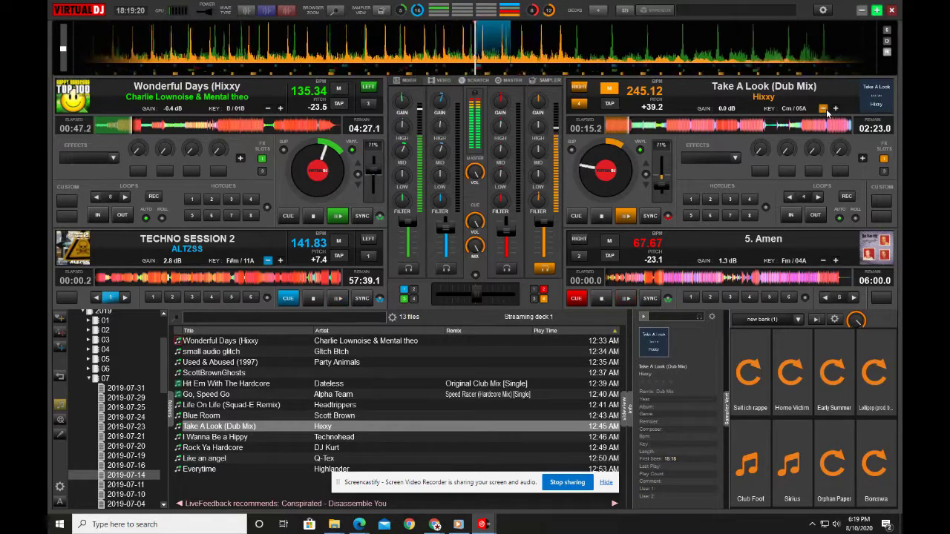
click(823, 108)
click(823, 109)
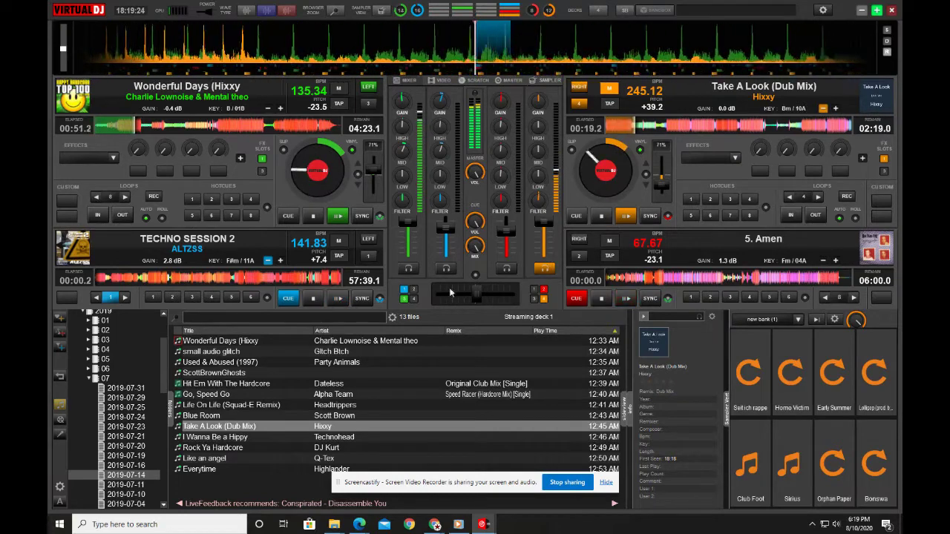
drag(412, 233, 412, 227)
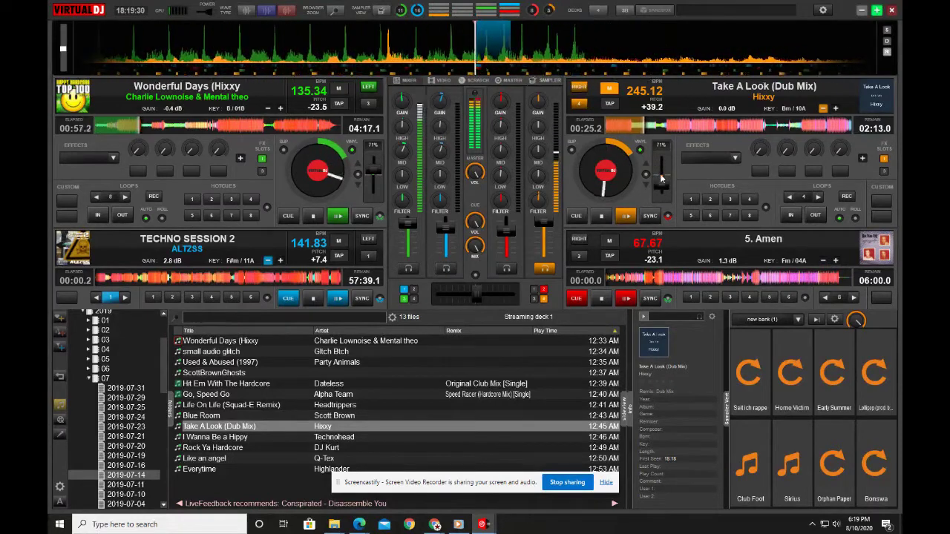
Slow Take A Look to 170.49 BPM, sync Wonderful Days to it, and sway the crossfader between the two decks
drag(658, 179, 660, 172)
click(362, 218)
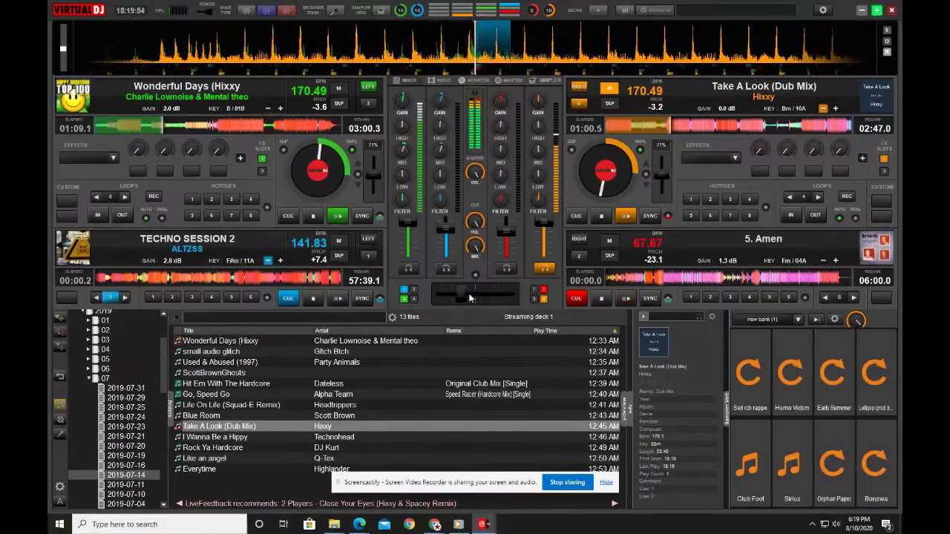
click(490, 291)
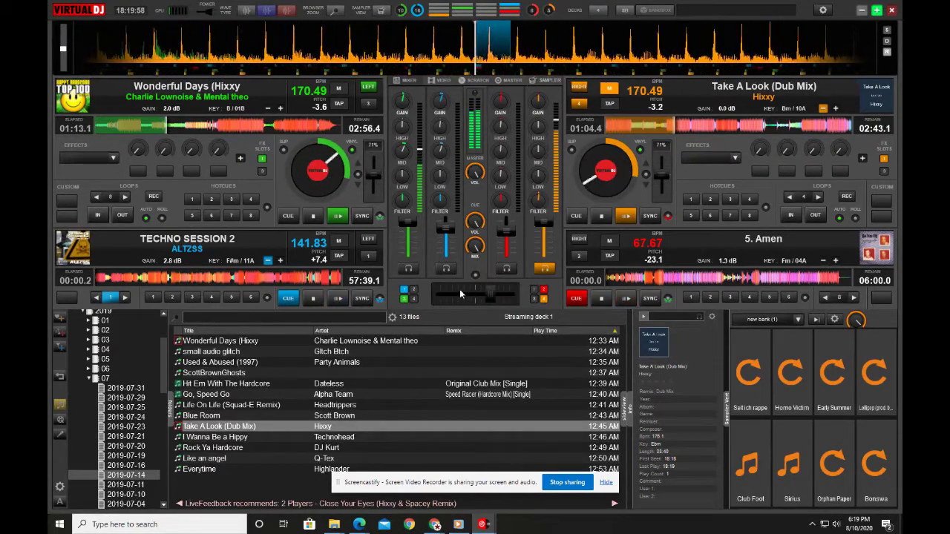
click(455, 295)
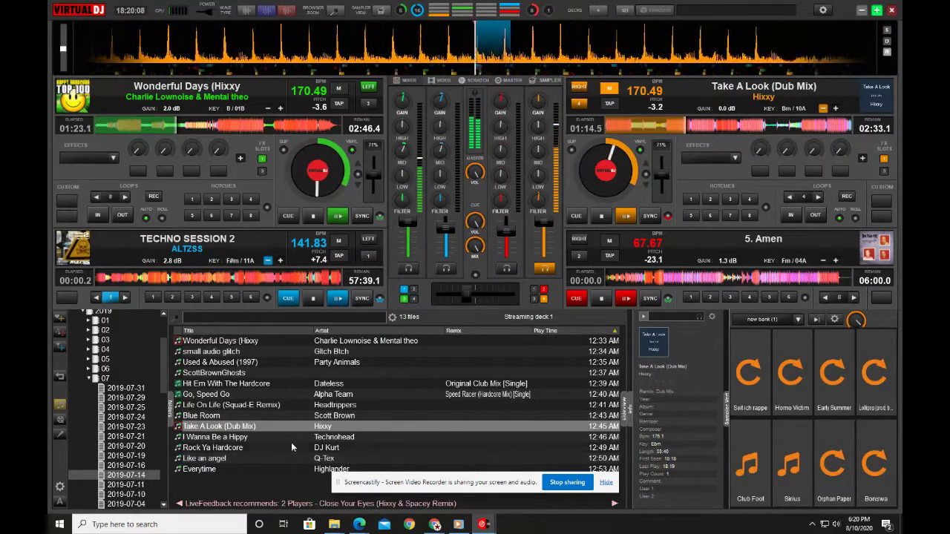
Load glitchz from the 2019-07-23 history list onto deck 2
click(140, 484)
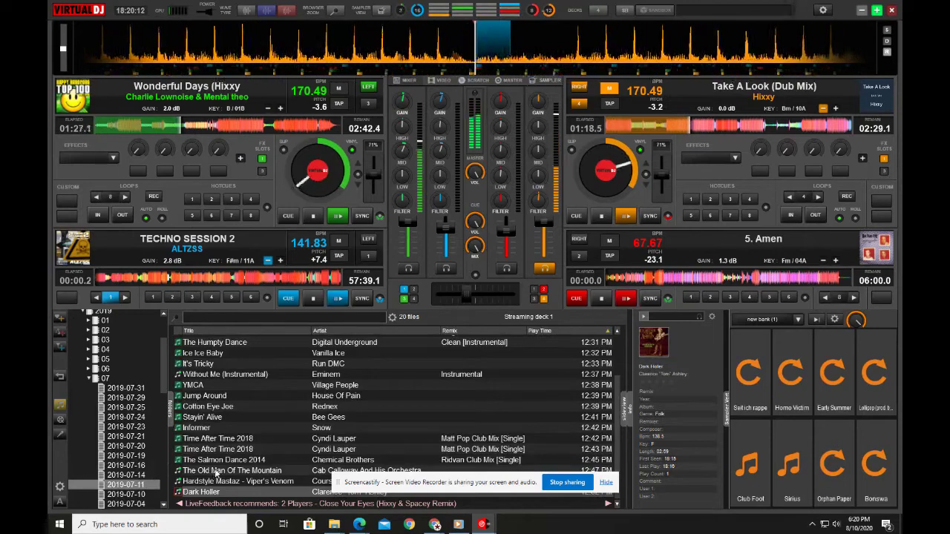
click(126, 475)
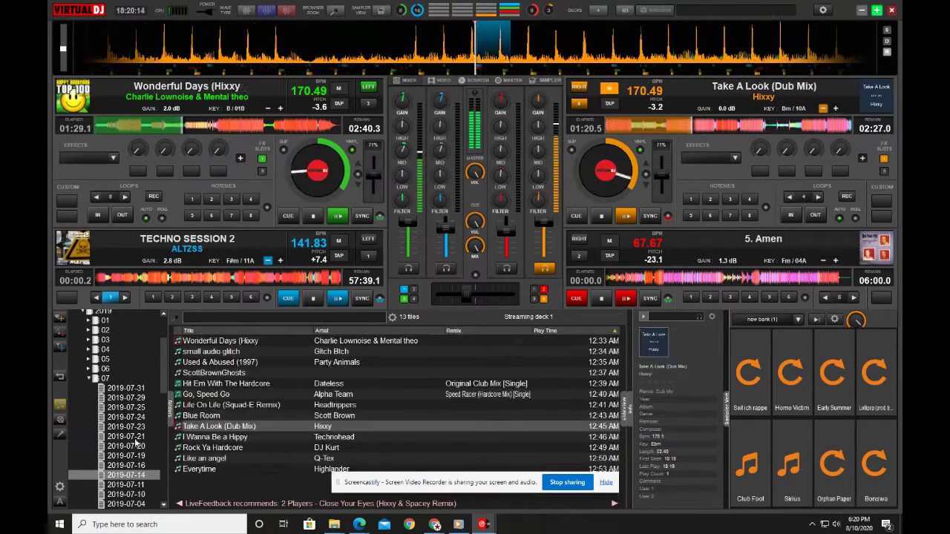
click(124, 427)
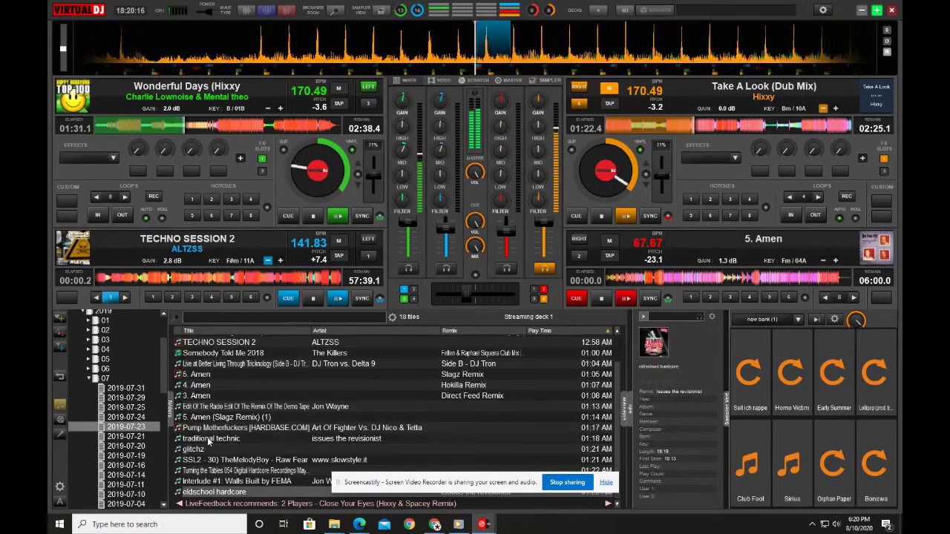
click(252, 449)
drag(252, 440, 647, 268)
Replace Take A Look with glitchz playing at 85.24 BPM, sweeping the crossfader fully to deck 2 and back toward deck 3
click(605, 217)
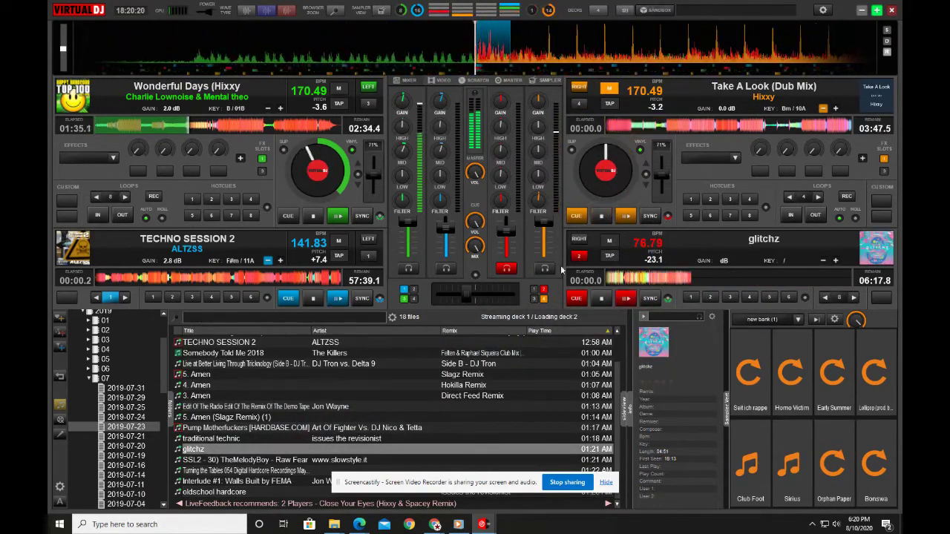
click(629, 299)
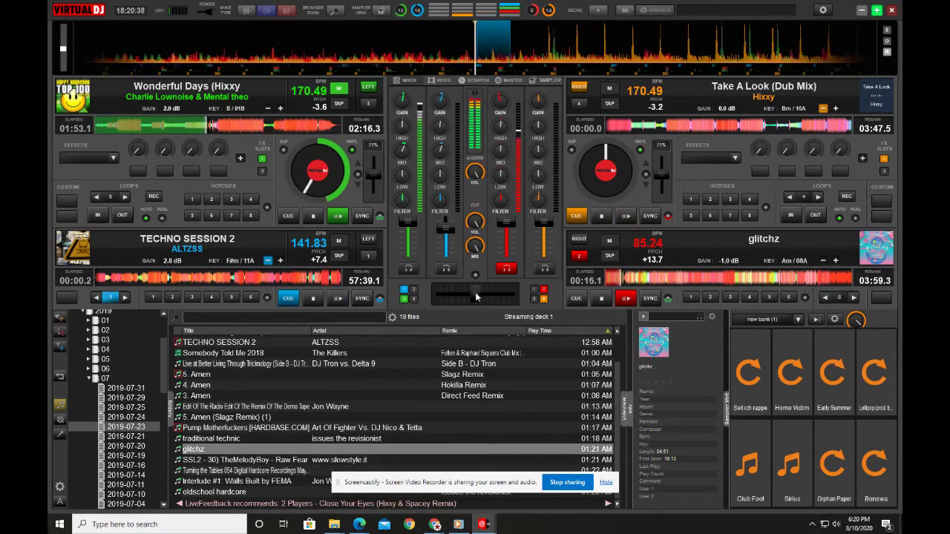
drag(476, 295, 581, 292)
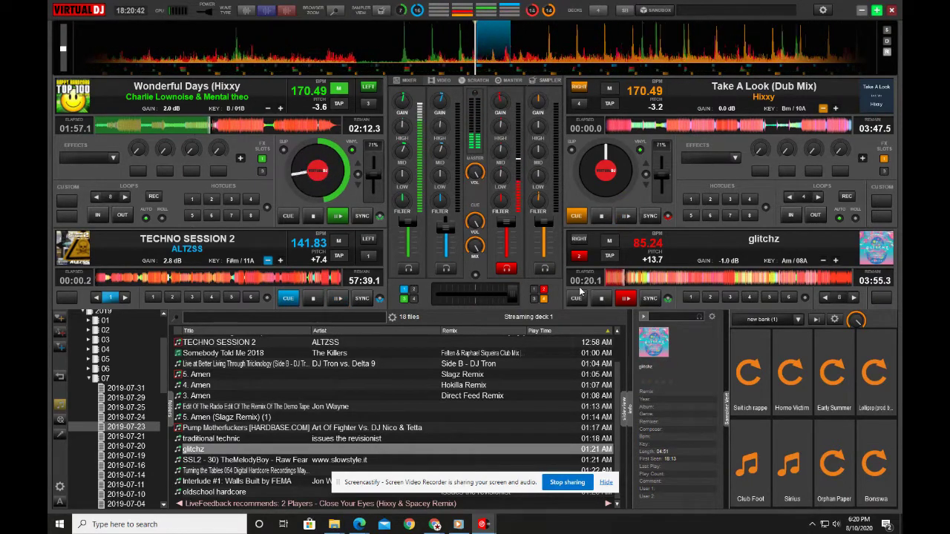
drag(581, 291, 474, 337)
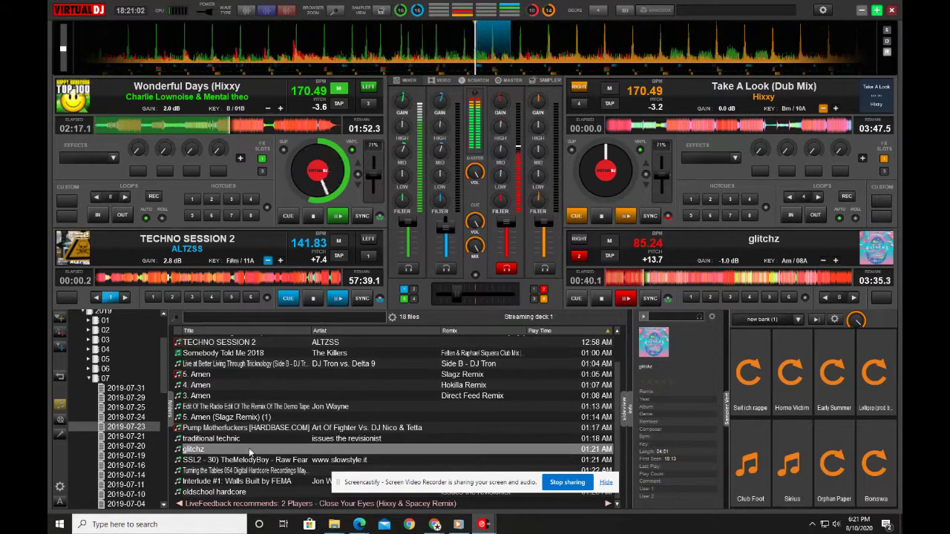
Load Deviance by Slayer from the 2019-07-16 history list onto deck 4
click(125, 466)
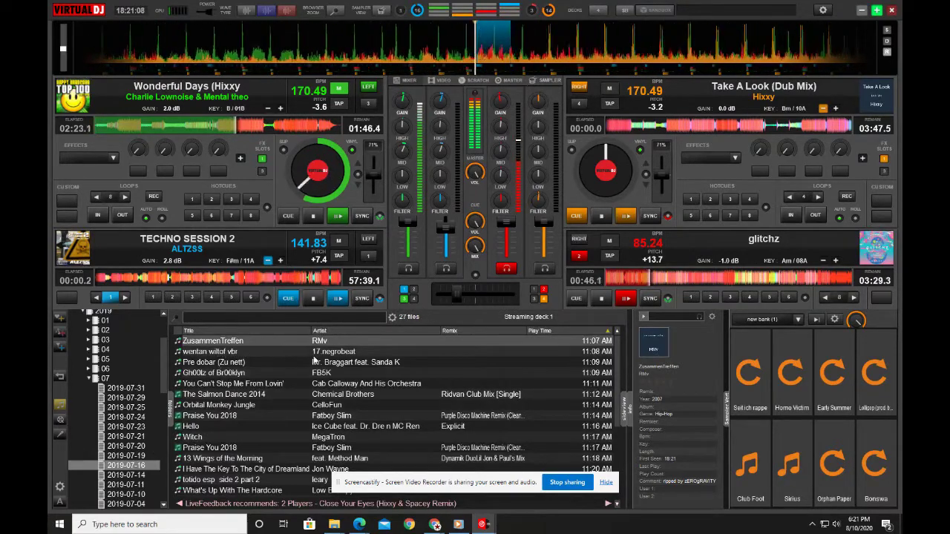
scroll(289, 472, down, 3)
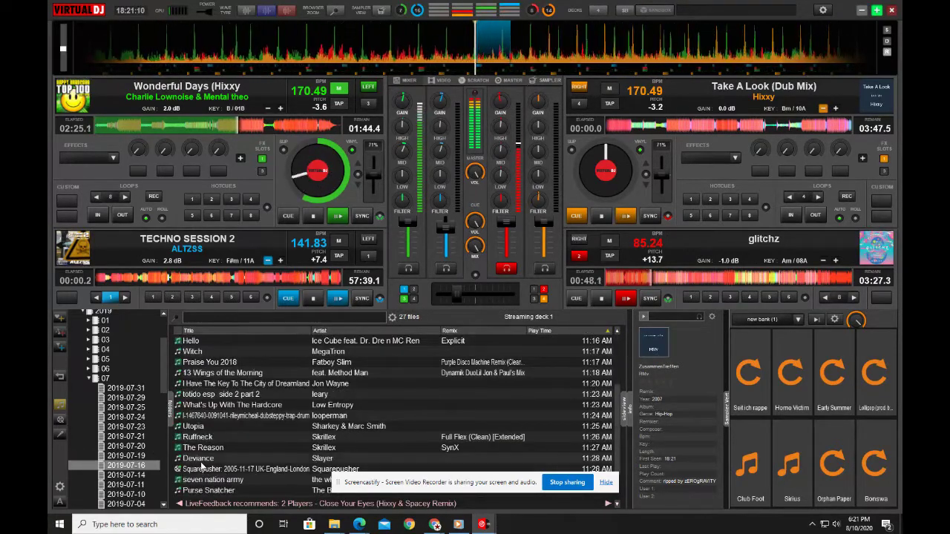
drag(210, 463, 697, 271)
drag(656, 299, 757, 127)
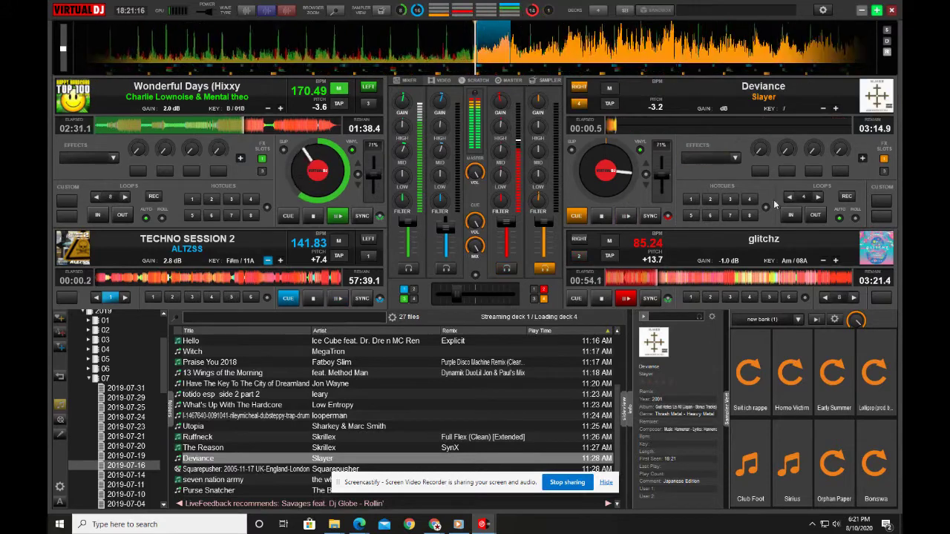
Run a 1-beat loop at the start of Deviance and stop glitchz
click(791, 199)
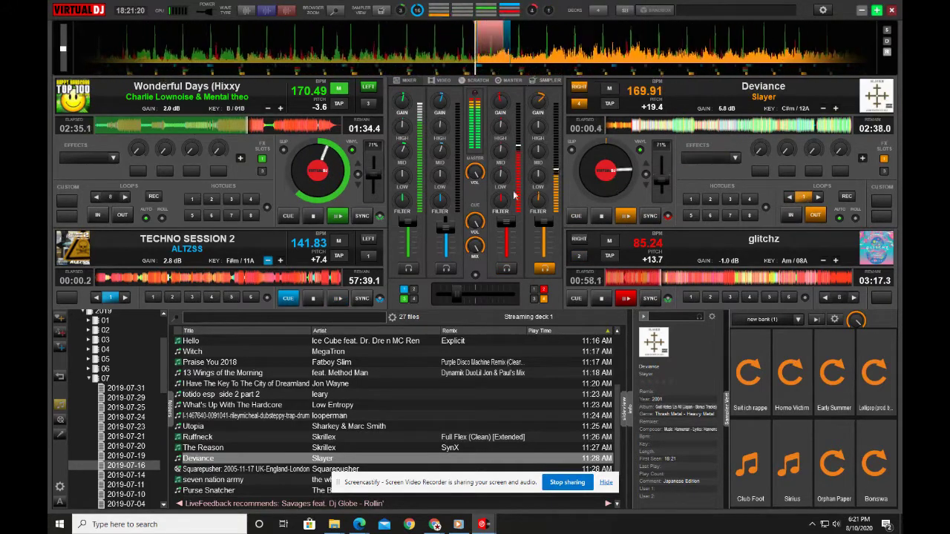
click(602, 298)
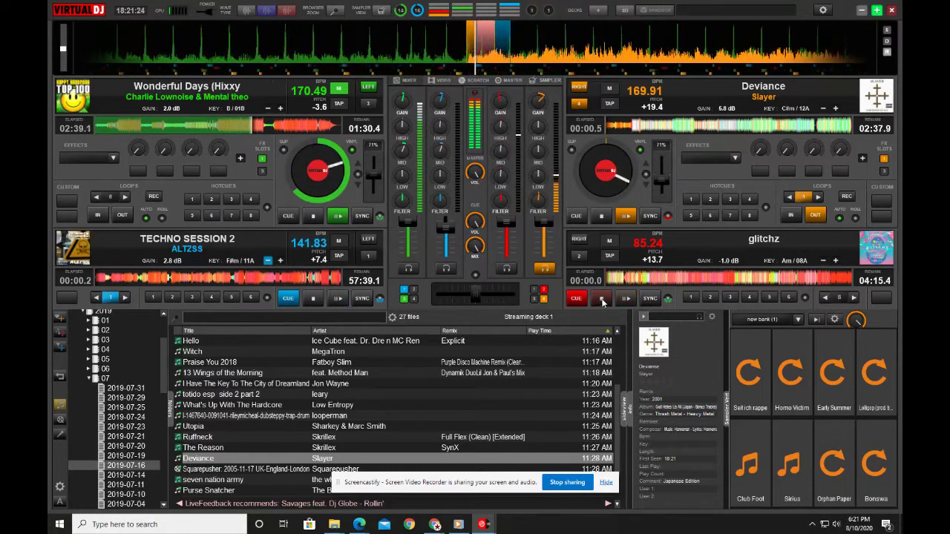
Lengthen the Deviance loop to 16 beats, with the track at 0.9 dB gain and synced at 170.49 BPM
click(818, 198)
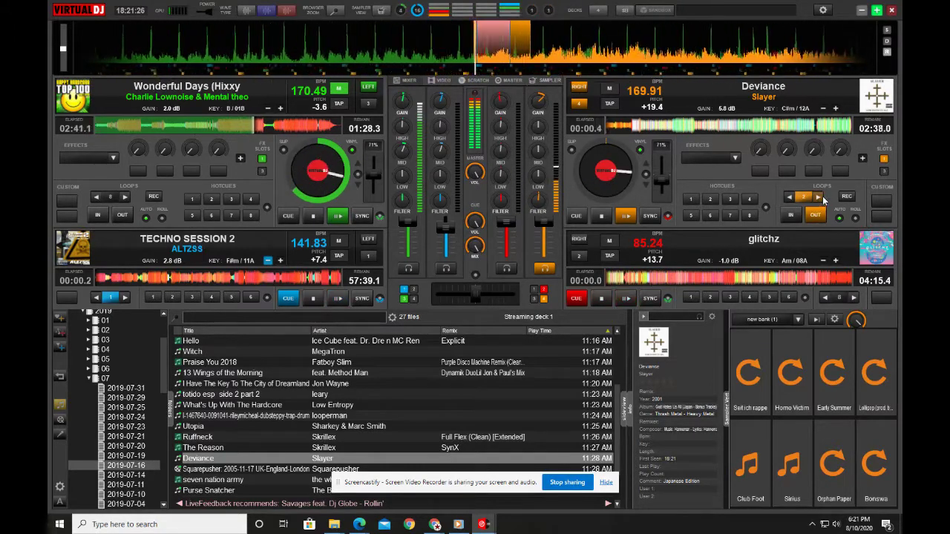
click(818, 197)
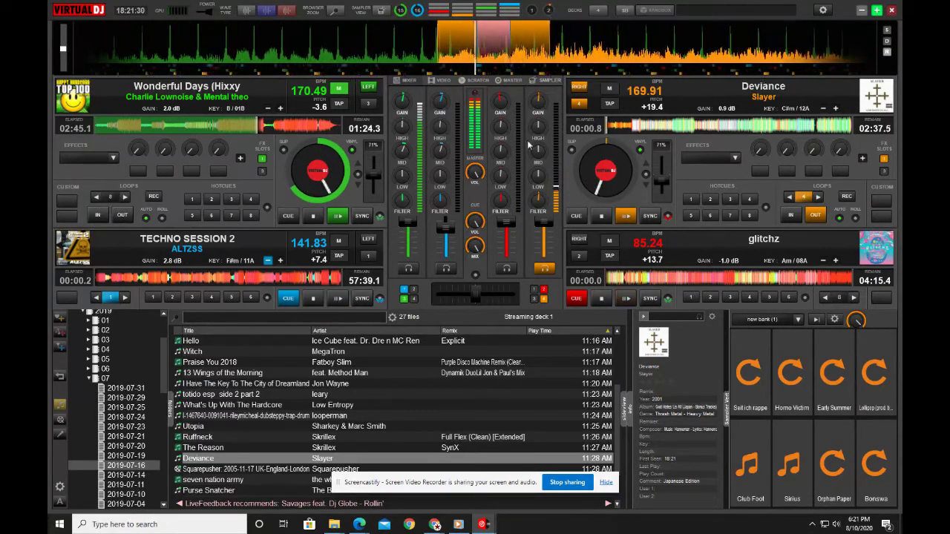
click(652, 217)
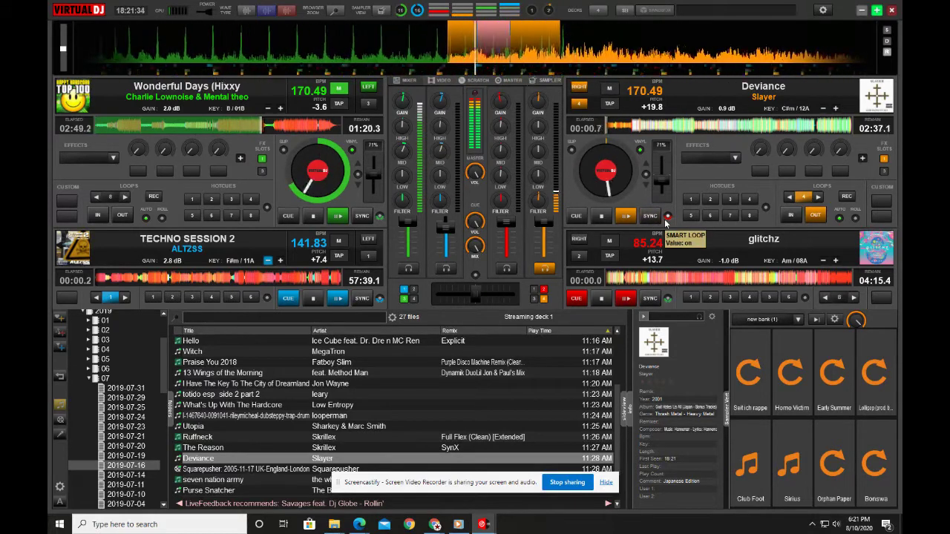
click(819, 197)
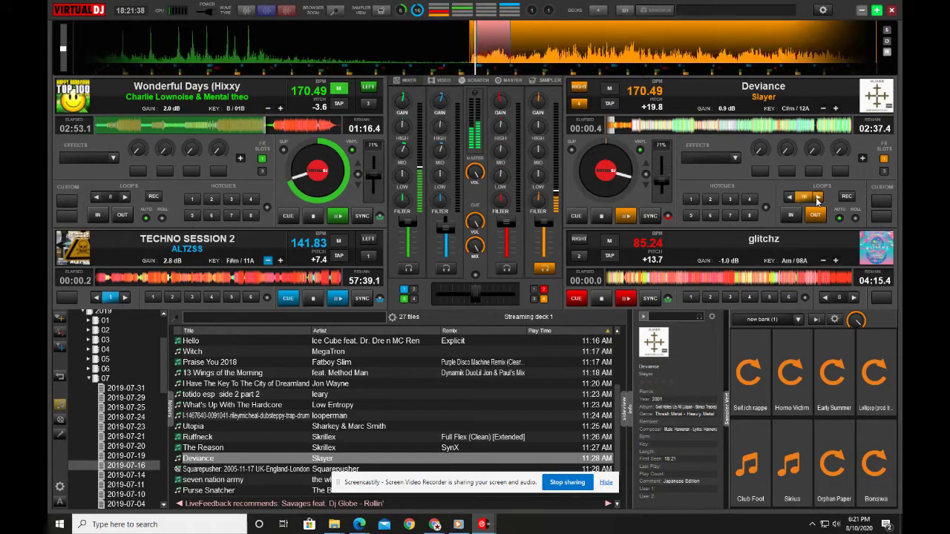
Extend the Deviance loop on deck 4 to 32 beats and stop the track
click(819, 197)
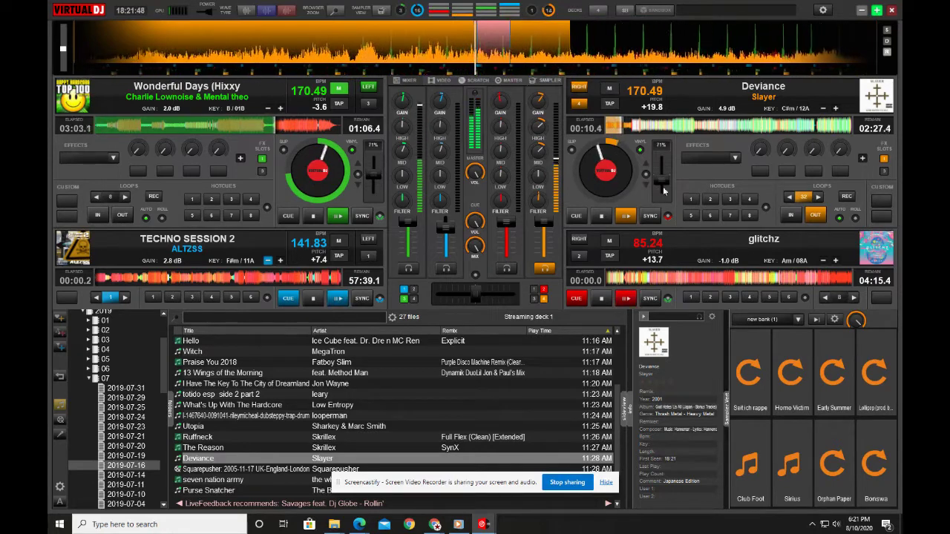
click(602, 217)
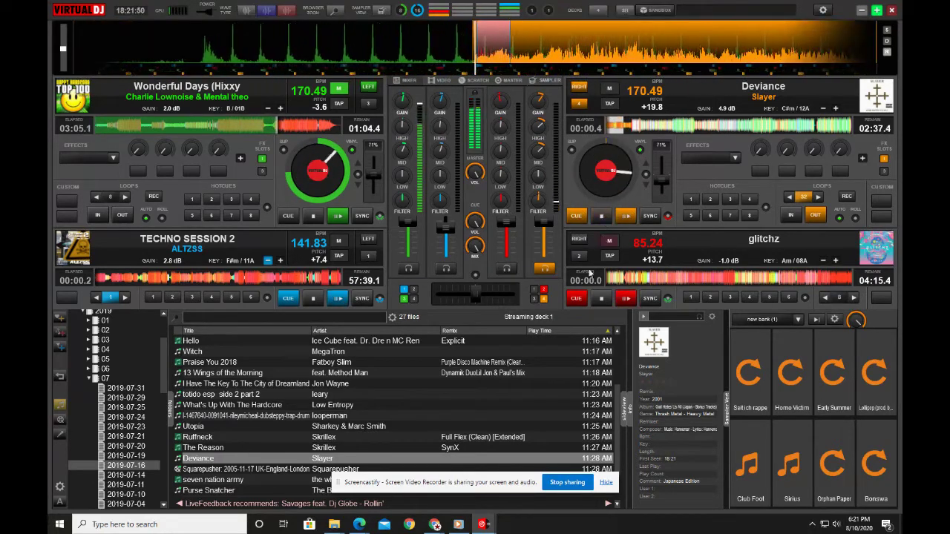
Load Purse Snatcher by The Beatnuts onto deck 4, play it synced at 85.24 BPM and nudge the crossfader slightly toward Wonderful Days
scroll(297, 457, down, 2)
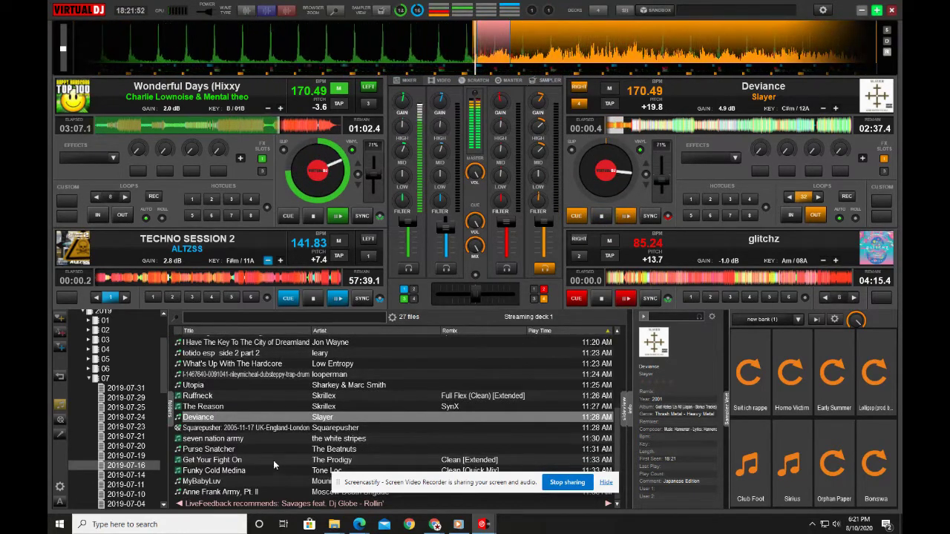
drag(267, 451, 638, 204)
click(629, 215)
click(650, 216)
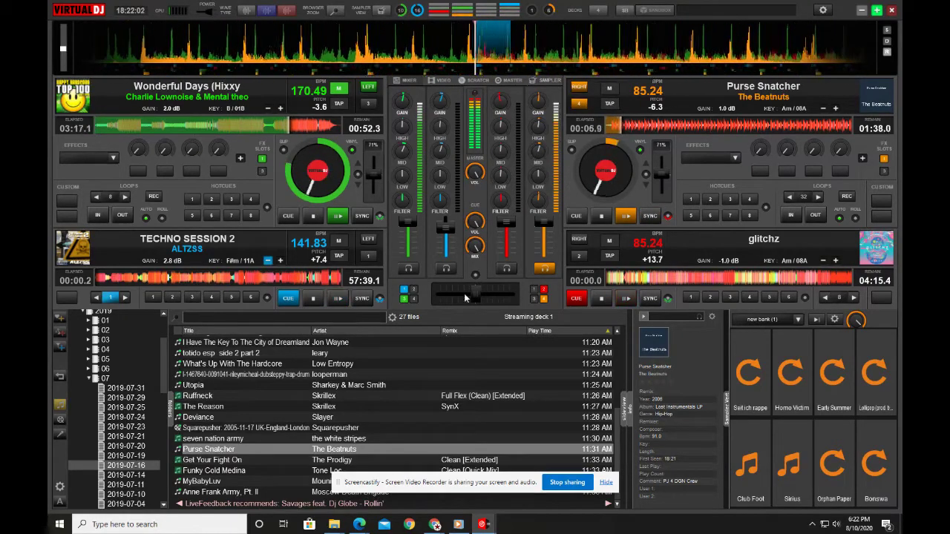
drag(464, 293, 469, 292)
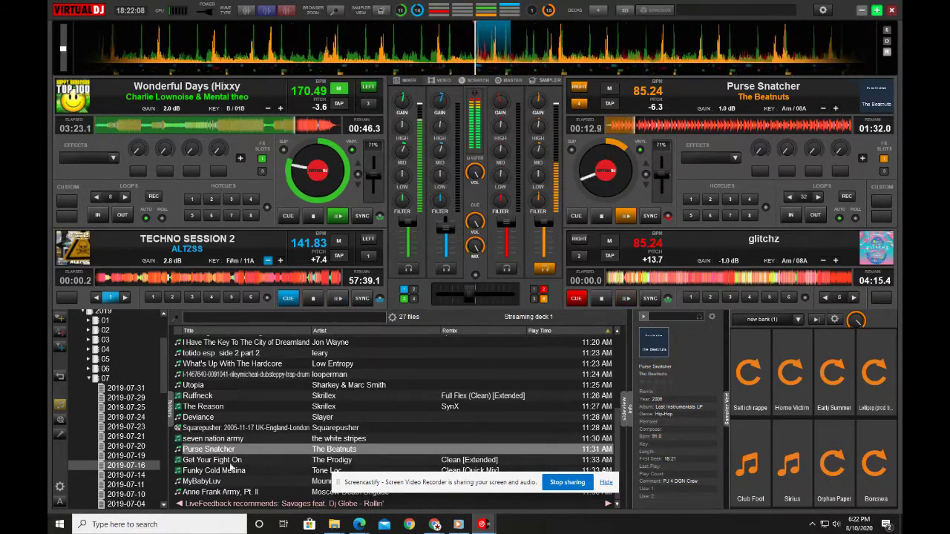
Load Wonderland I - Run Rabbit Run by DrKananga from the 2019-07-02 history list onto deck 2
click(129, 455)
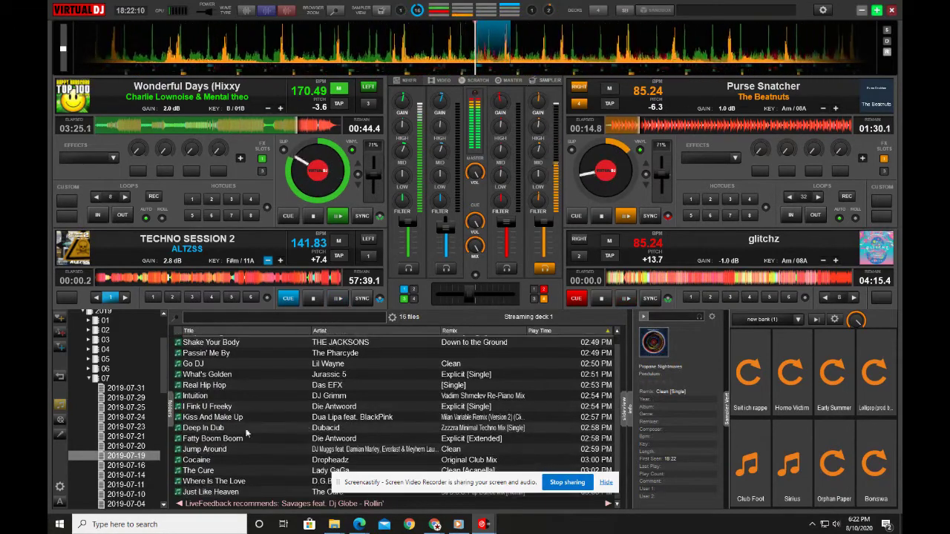
click(127, 437)
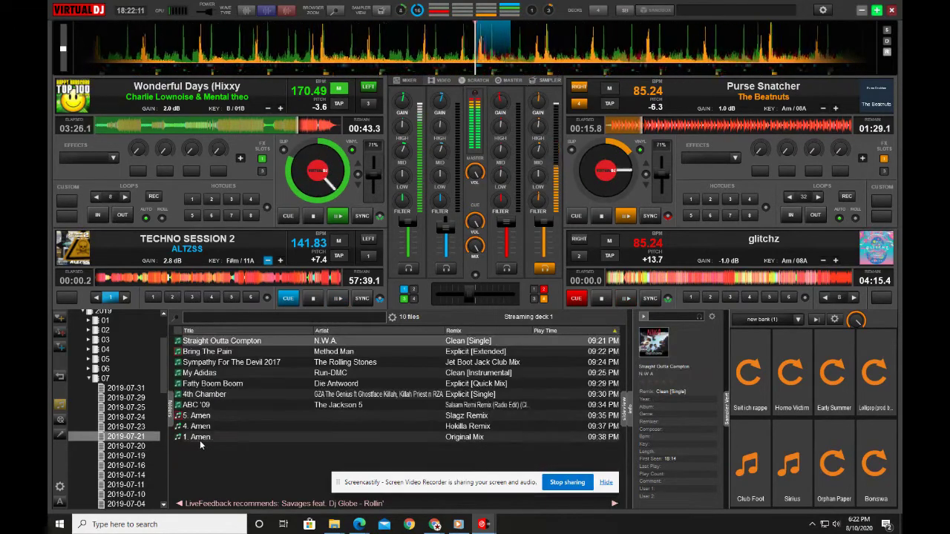
click(128, 428)
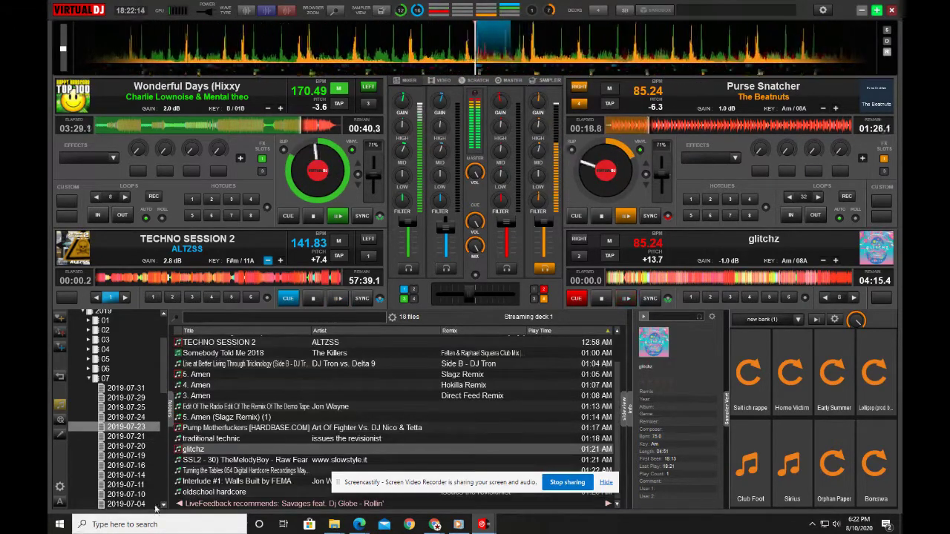
scroll(126, 445, down, 2)
click(149, 463)
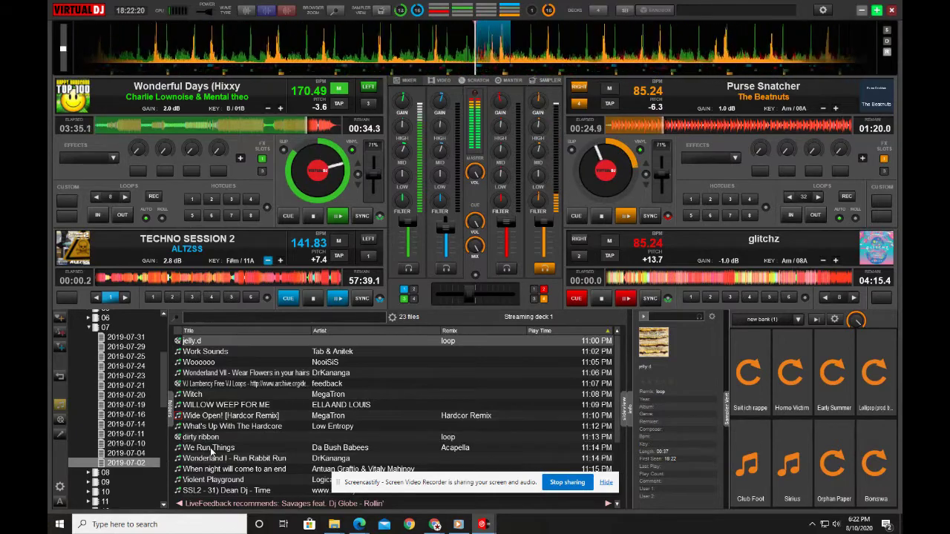
drag(212, 458, 652, 268)
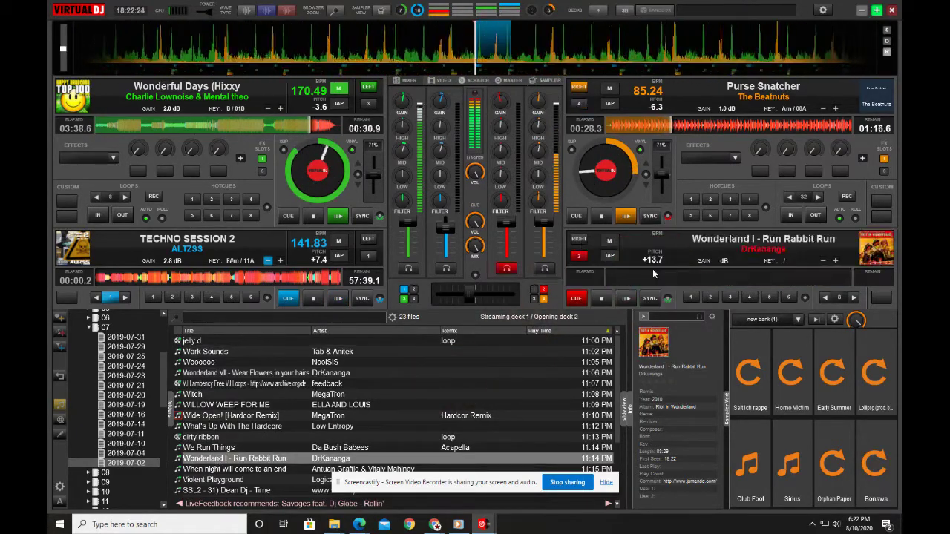
Stop Purse Snatcher, start Wonderland I - Run Rabbit Run and shift the crossfader slightly toward it
click(602, 217)
click(625, 298)
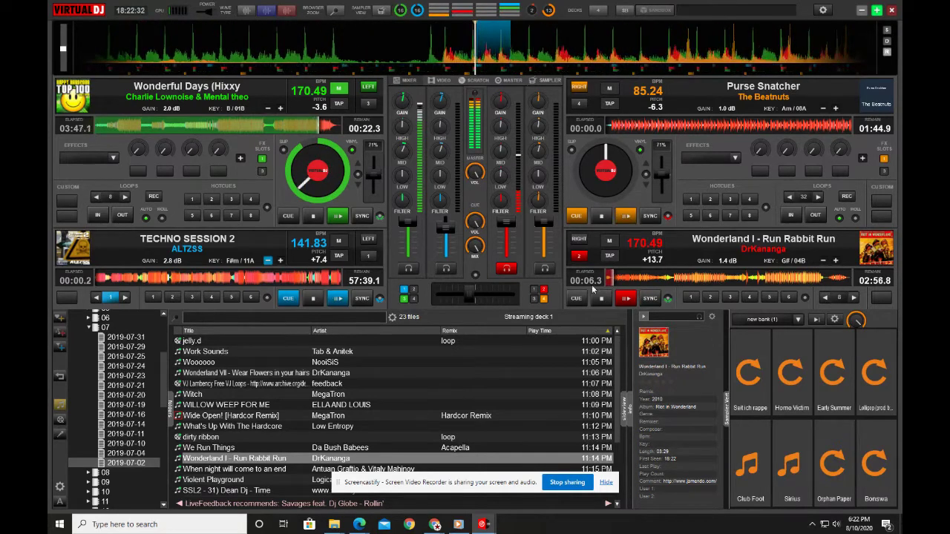
drag(472, 293, 481, 294)
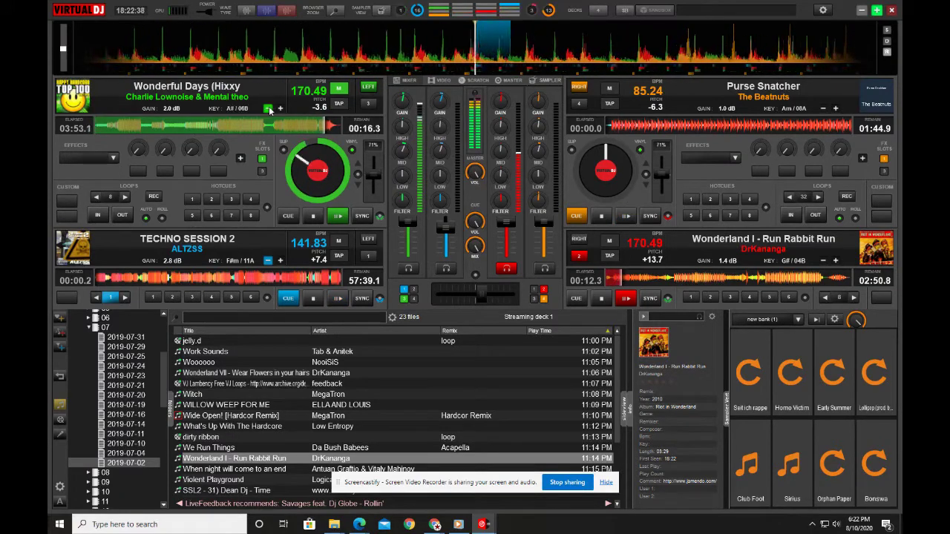
Lower the key of Wonderful Days on deck 3 to G#/04B
click(268, 109)
click(269, 108)
click(268, 109)
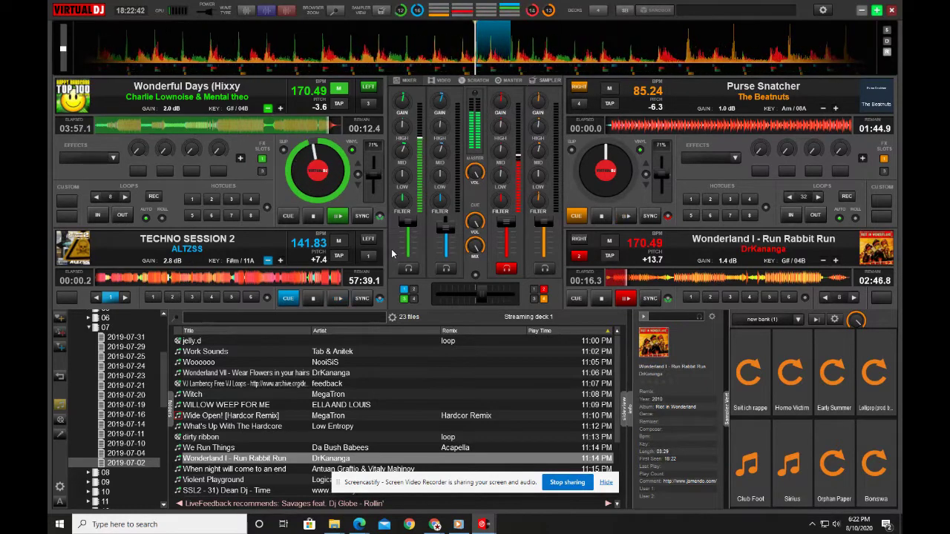
Bring Run Rabbit Run forward with the crossfader and 5.0 dB gain, and make deck 2 the main right-side deck
drag(475, 292, 482, 294)
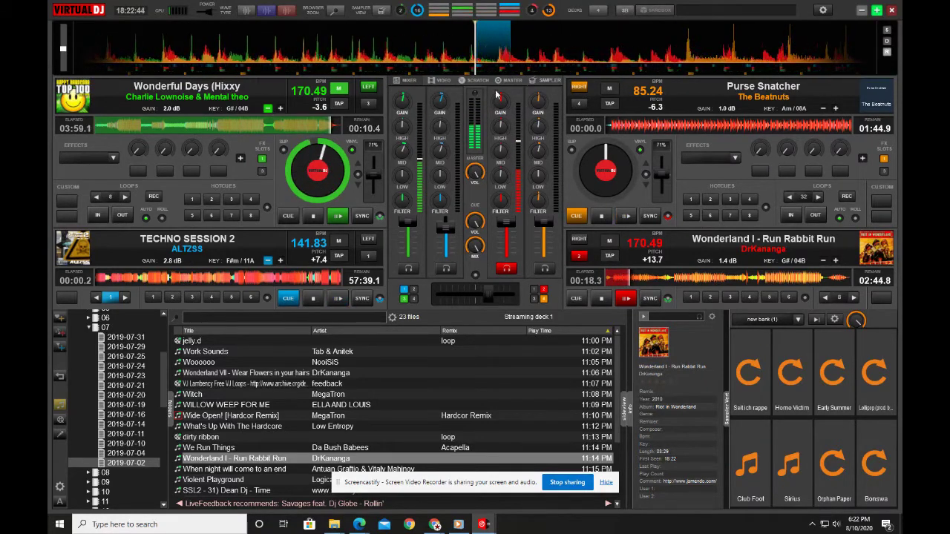
drag(501, 104, 502, 91)
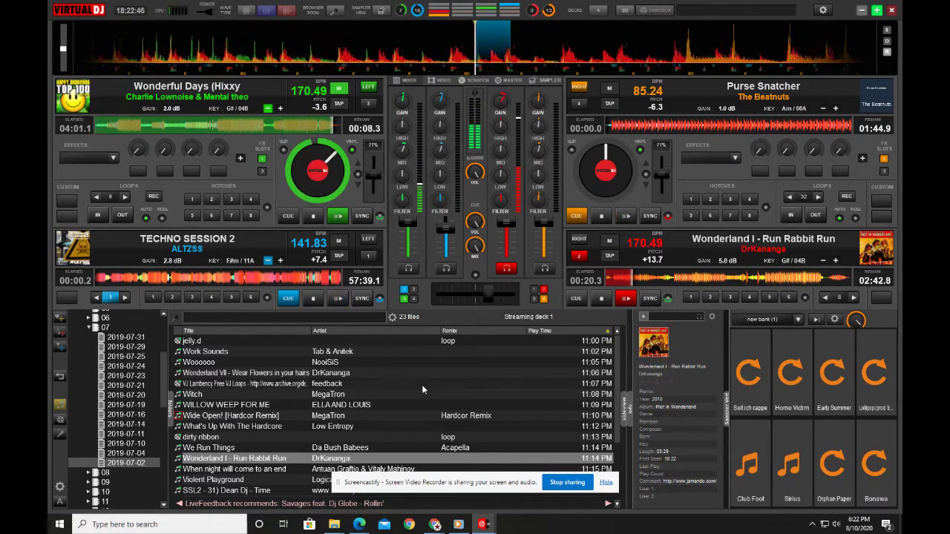
click(580, 240)
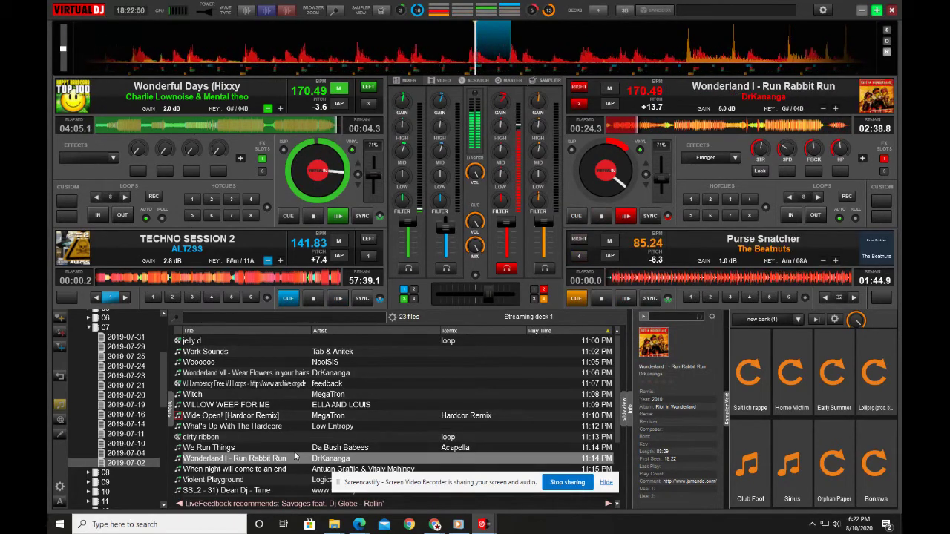
Load SSL2 - 31) Dean Dj - Time from the 2019-07-02 list onto deck 1 and start it synced at 85.24 BPM
scroll(288, 435, down, 3)
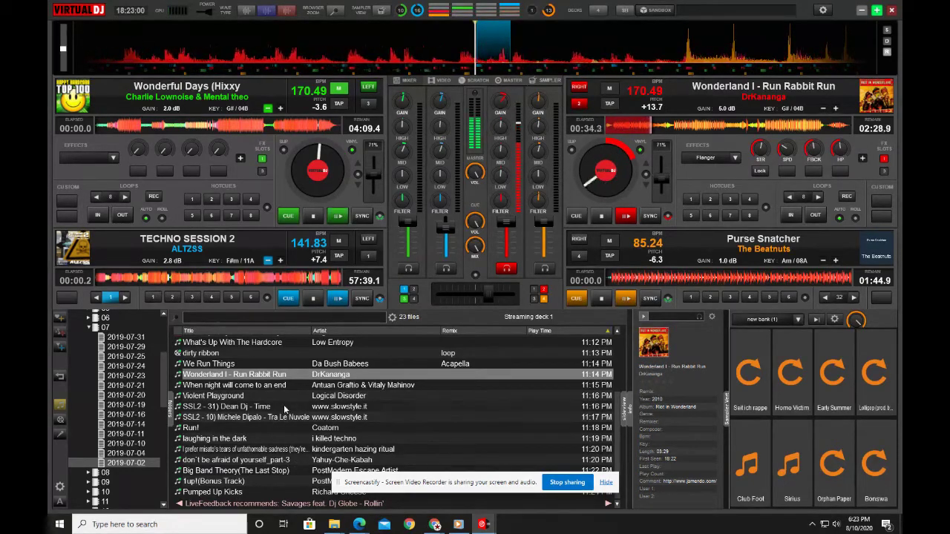
drag(284, 408, 230, 261)
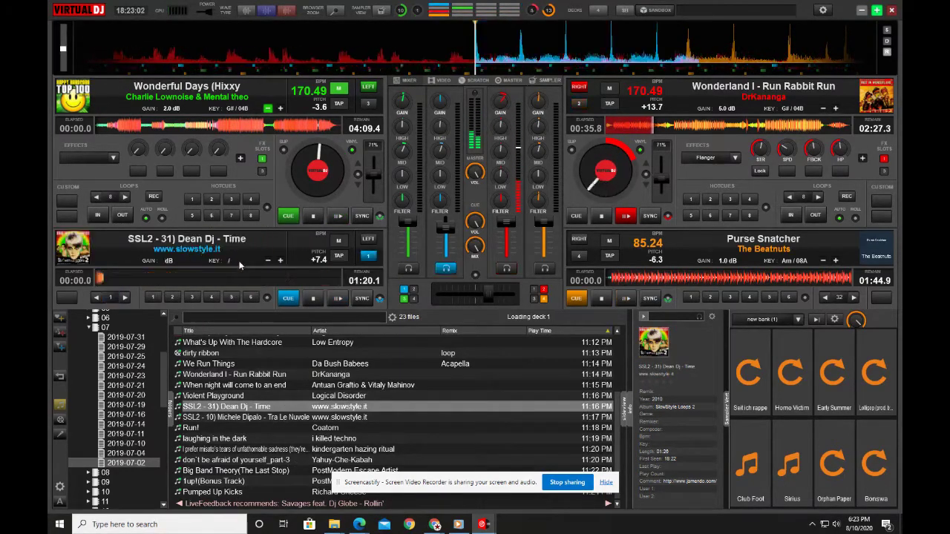
click(361, 298)
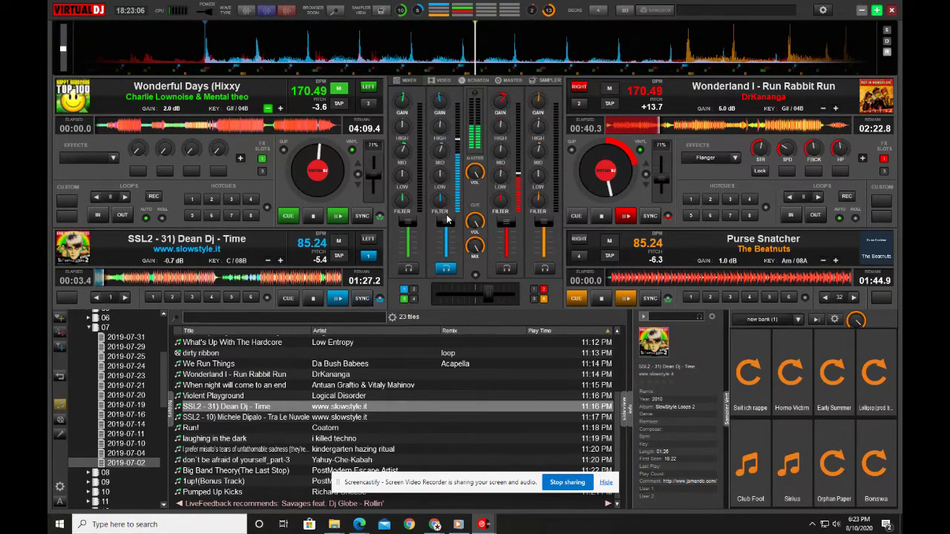
Bring Dean Dj - Time forward with the crossfader and 2.3 dB gain, and slightly lower deck 2's volume
drag(487, 296, 462, 302)
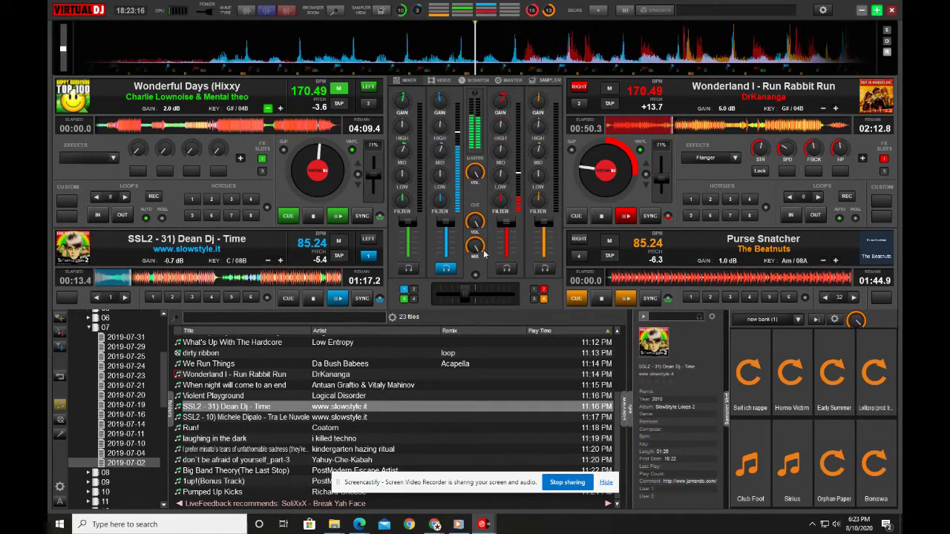
scroll(448, 93, up, 3)
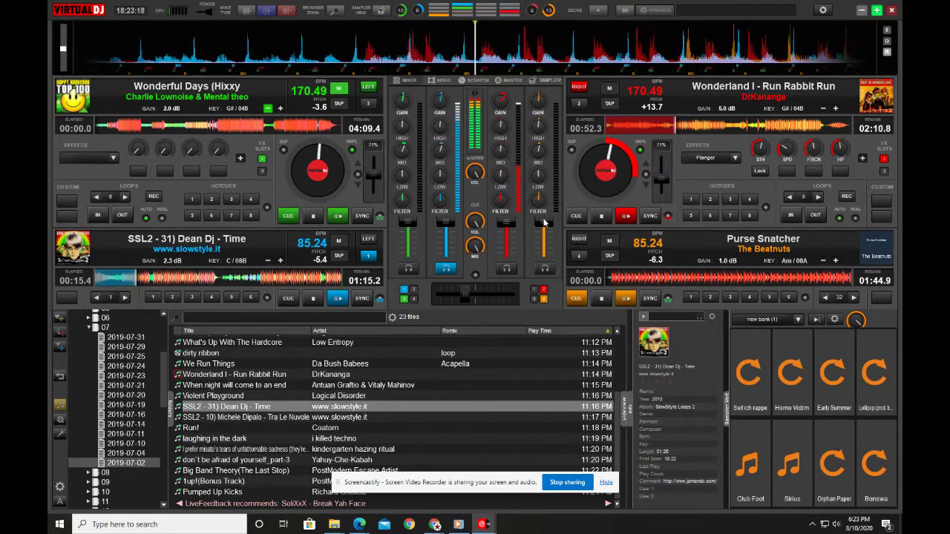
drag(509, 226, 507, 235)
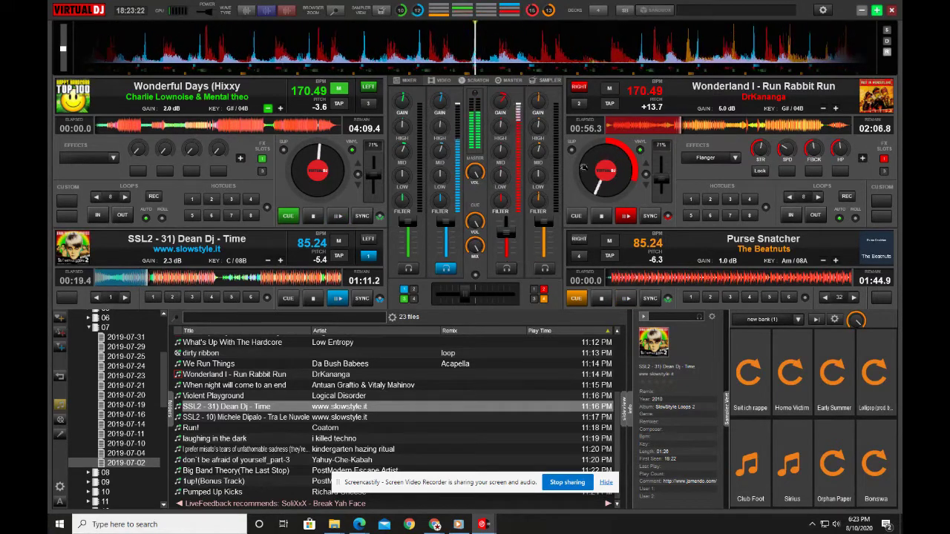
Lower the key of Run Rabbit Run on deck 2 to C/08B and reduce its gain to 0.7 dB
click(823, 108)
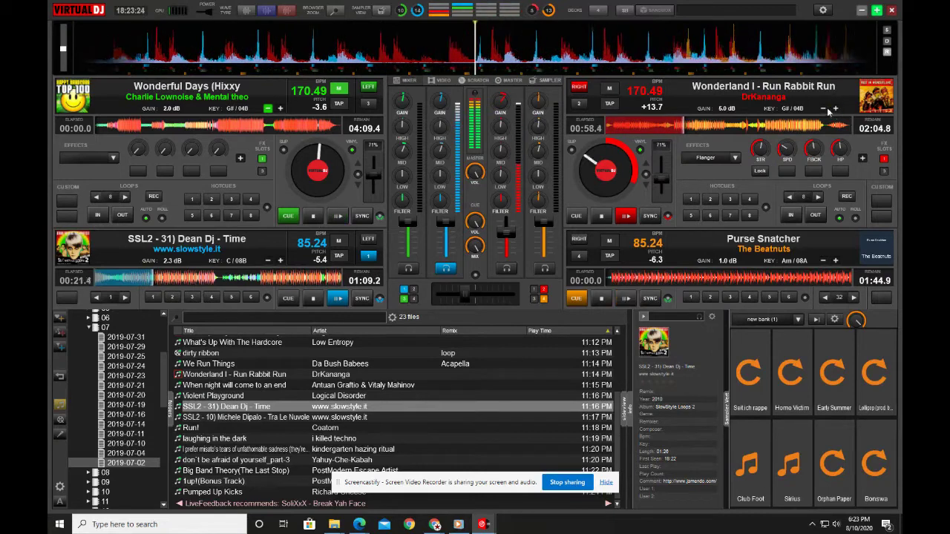
click(823, 109)
click(823, 108)
click(823, 108)
click(823, 108)
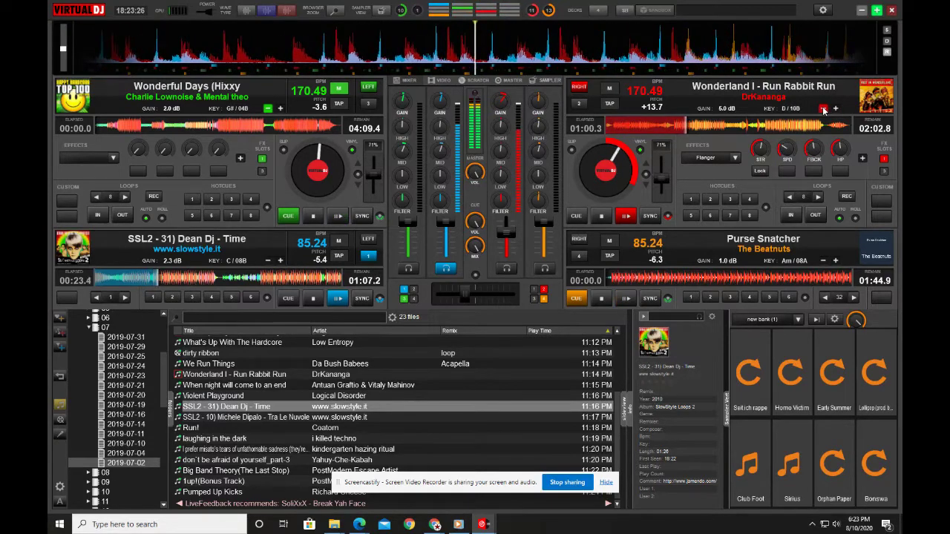
click(823, 109)
click(823, 108)
click(823, 109)
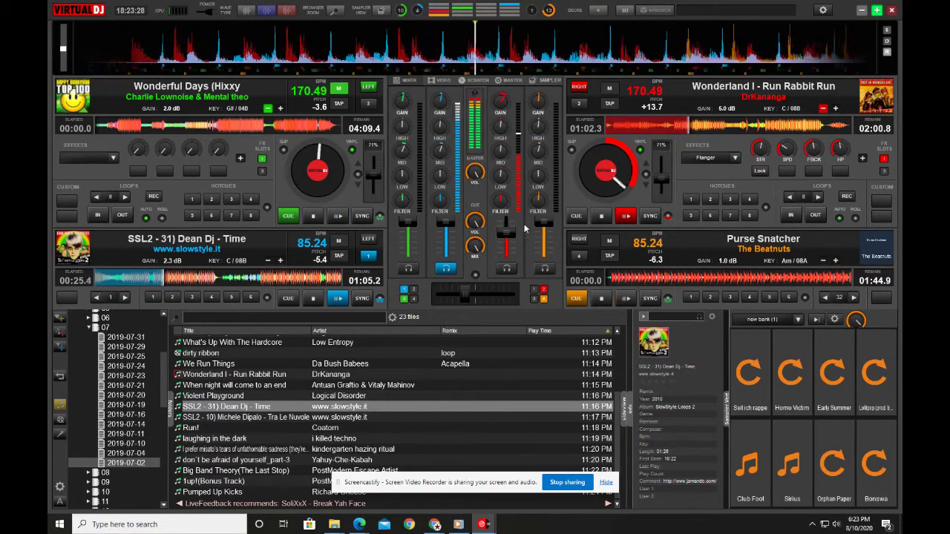
drag(501, 99, 501, 112)
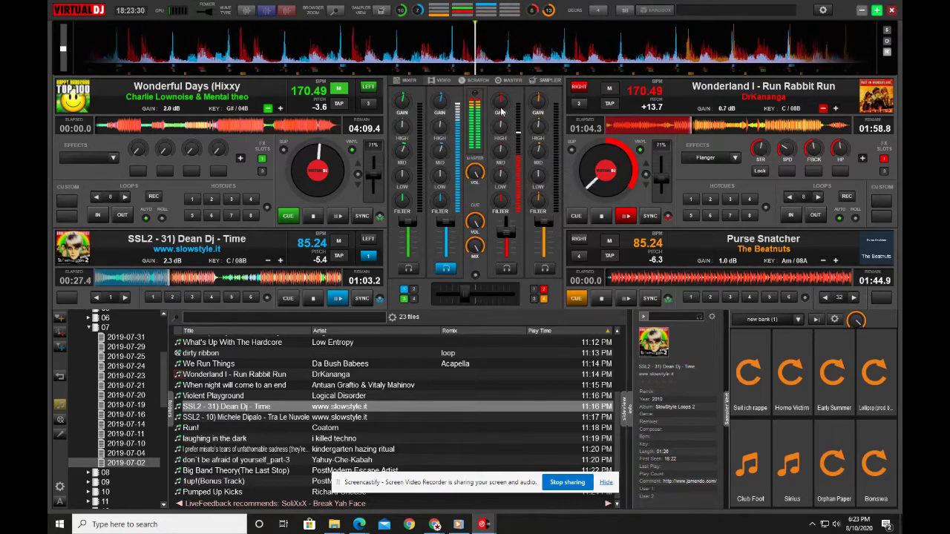
key(XF86AudioLowerVolume)
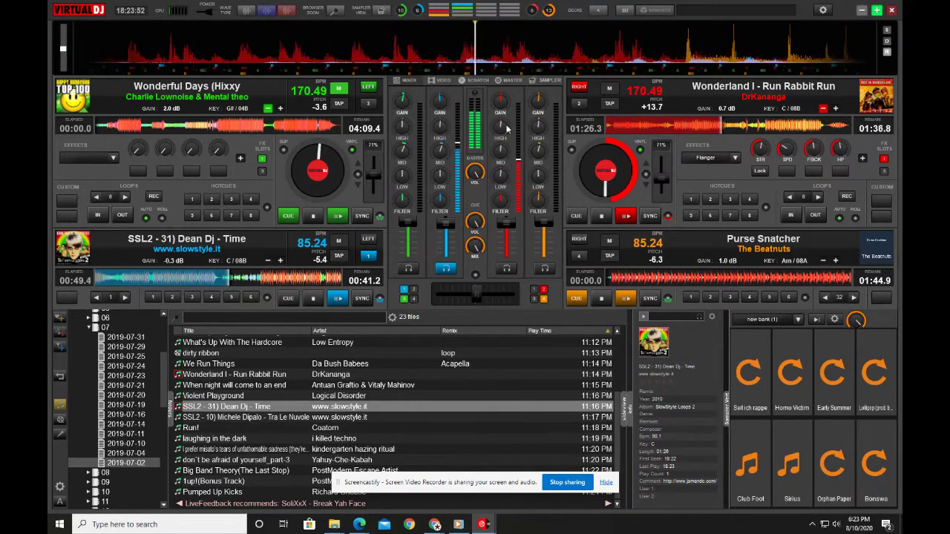
Raise the gain of Run Rabbit Run to 4.5 dB and shift its key upward to C/08B
scroll(502, 99, up, 3)
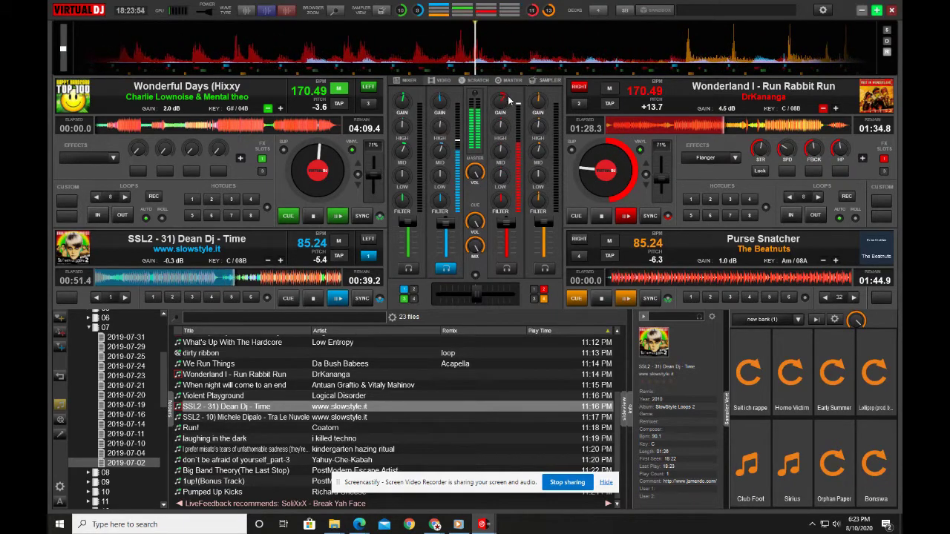
click(836, 109)
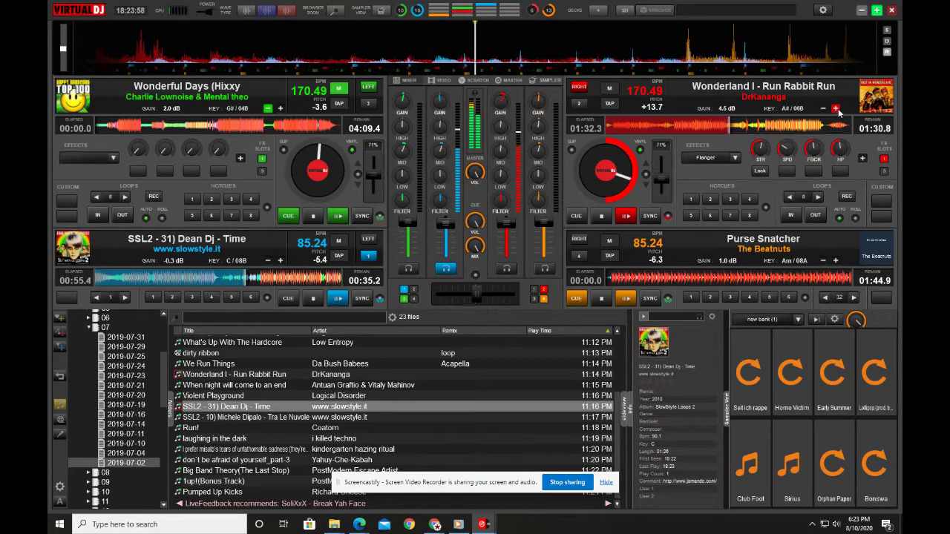
click(822, 109)
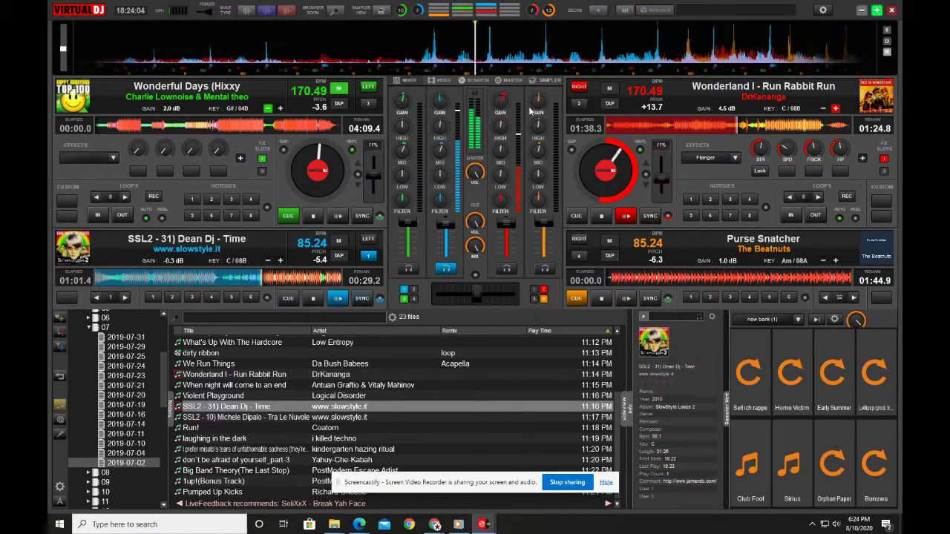
Re-sync Dean Dj - Time on deck 1 and set the gains to 0.4 dB on deck 2 and 0.6 dB on deck 1
click(364, 299)
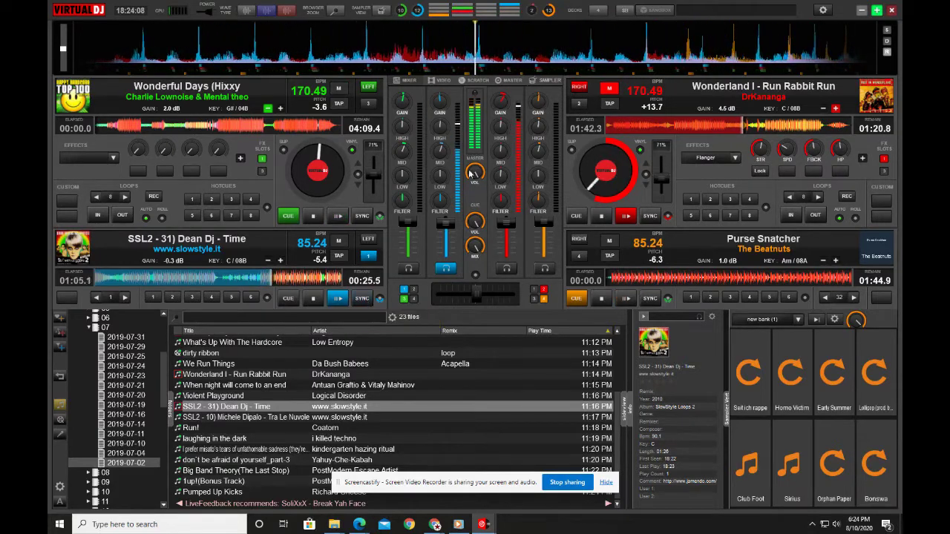
drag(502, 102, 504, 111)
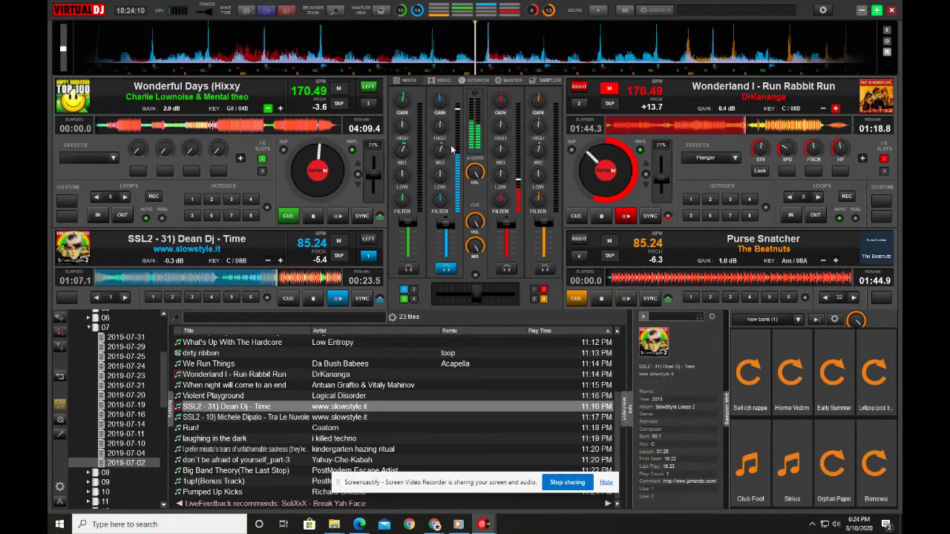
drag(440, 104, 459, 175)
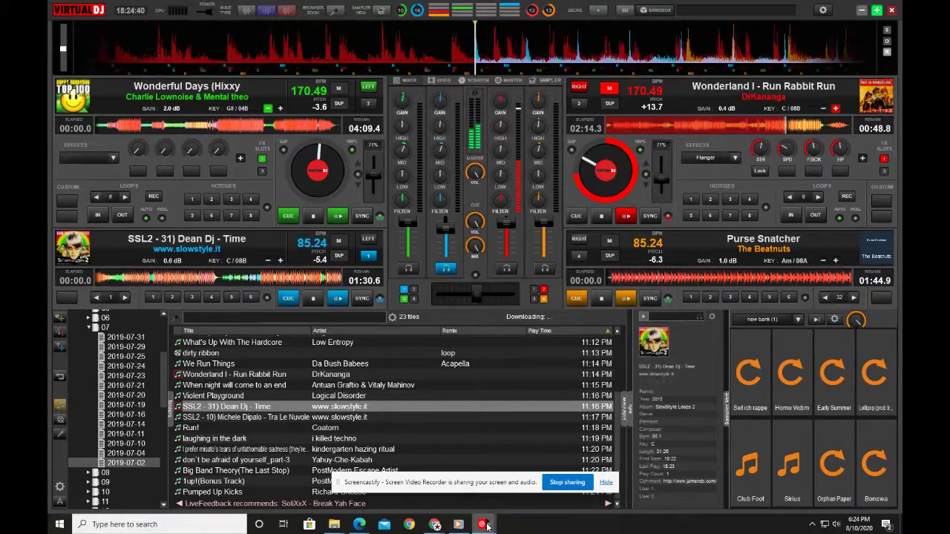
mouse_move(465, 527)
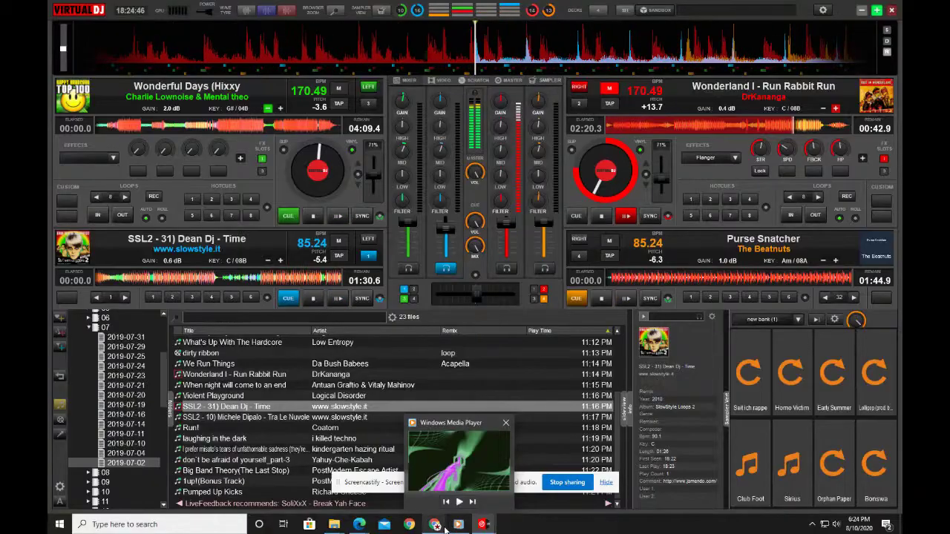
mouse_move(435, 524)
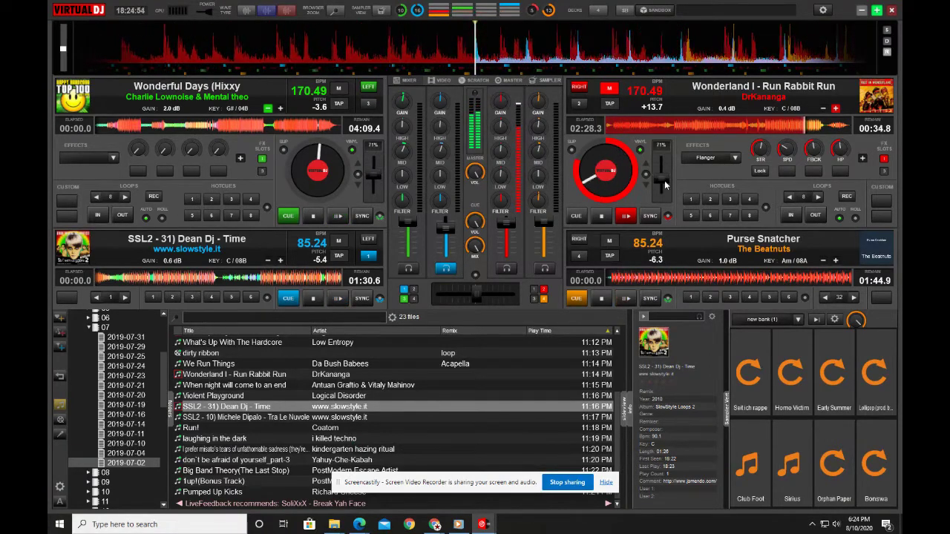
Slow Run Rabbit Run to 81.65 BPM with its key at G#/04B, and bring its pitch back up to -1.1 for 148.41 BPM
drag(660, 187, 667, 171)
click(823, 109)
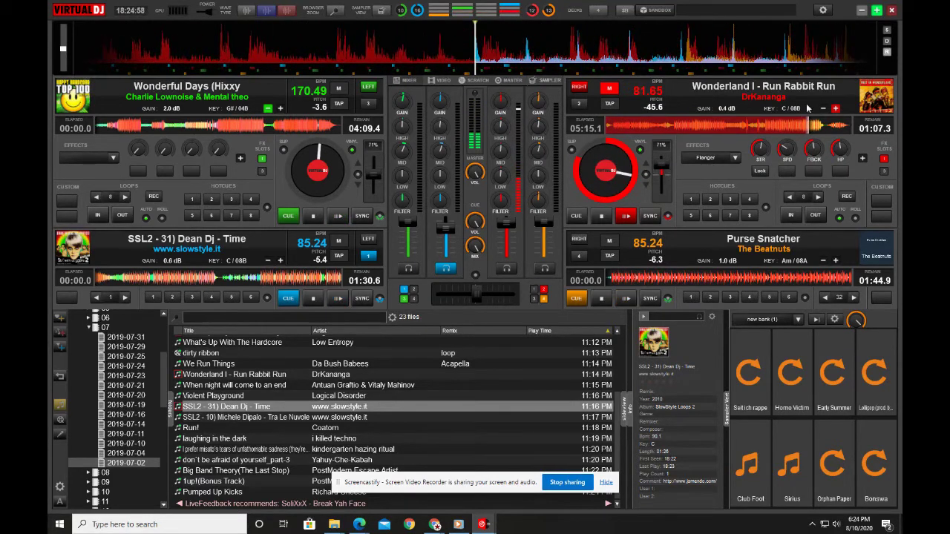
click(823, 108)
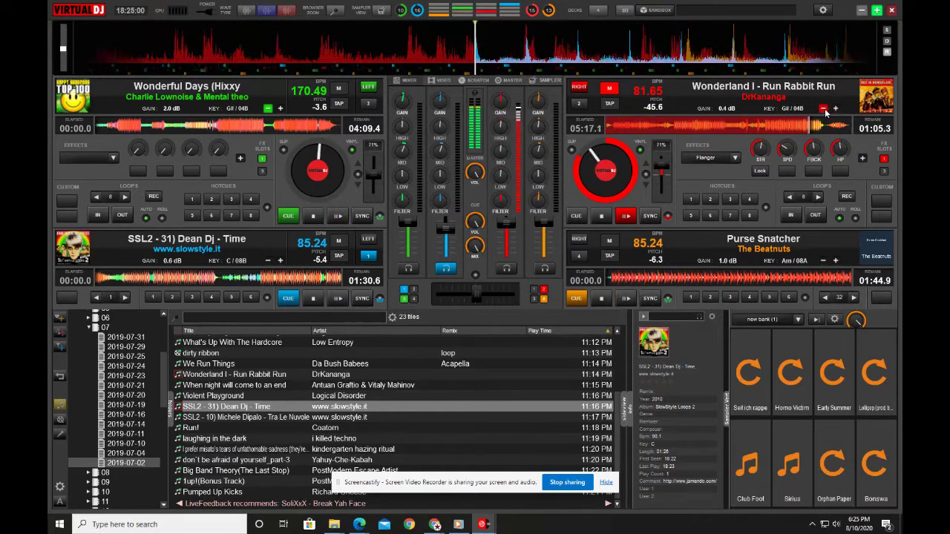
drag(670, 164, 668, 170)
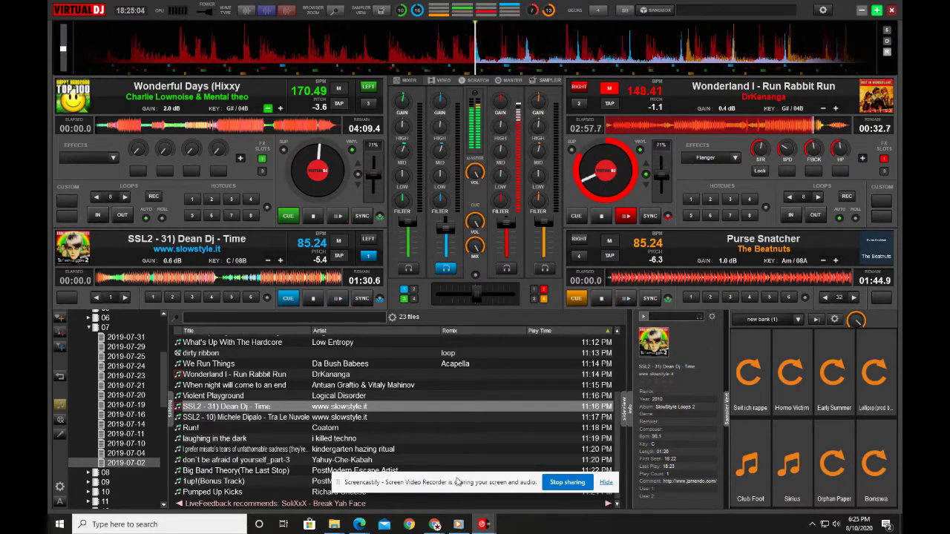